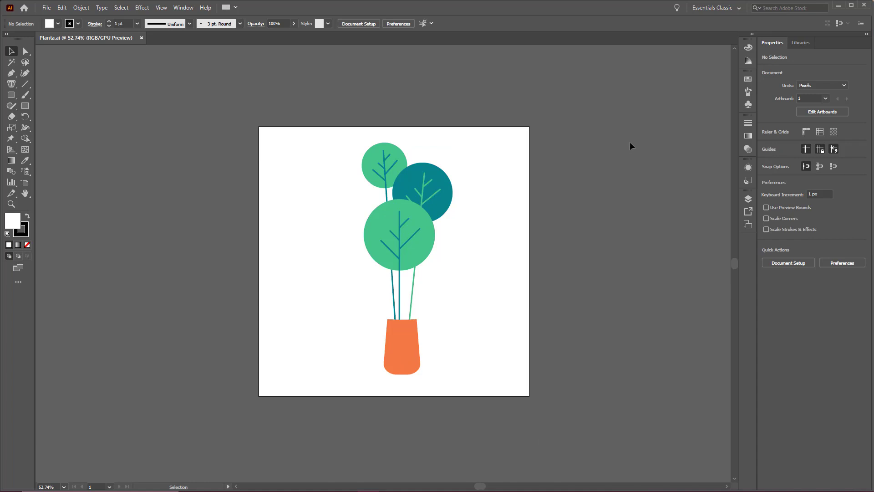
key("z")
left_click(445, 232)
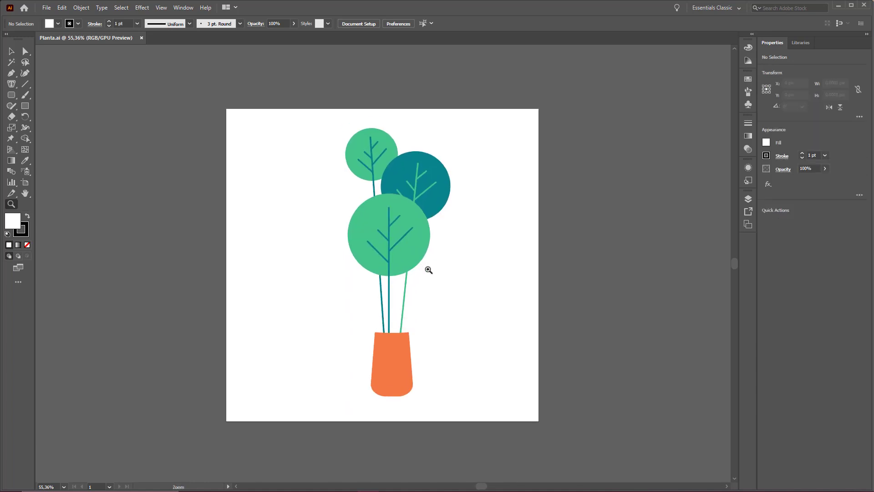
key("v")
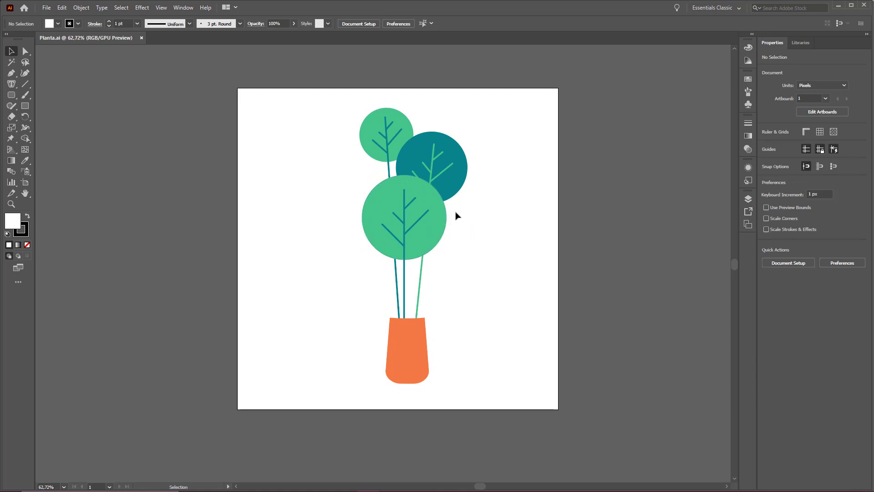
left_click(438, 244)
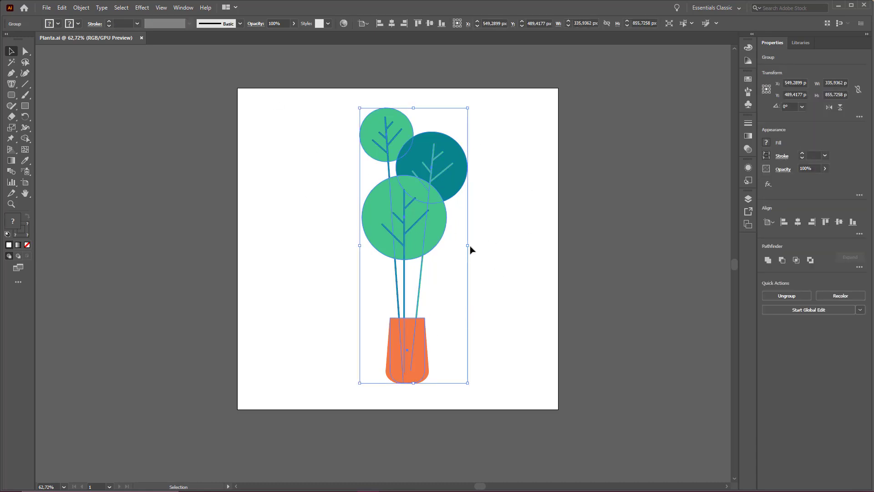
key("ctrl+2")
mouse_move(571, 347)
left_mouse_down()
mouse_move(744, 85)
mouse_move(838, 38)
mouse_move(787, 55)
mouse_move(820, 46)
left_mouse_up()
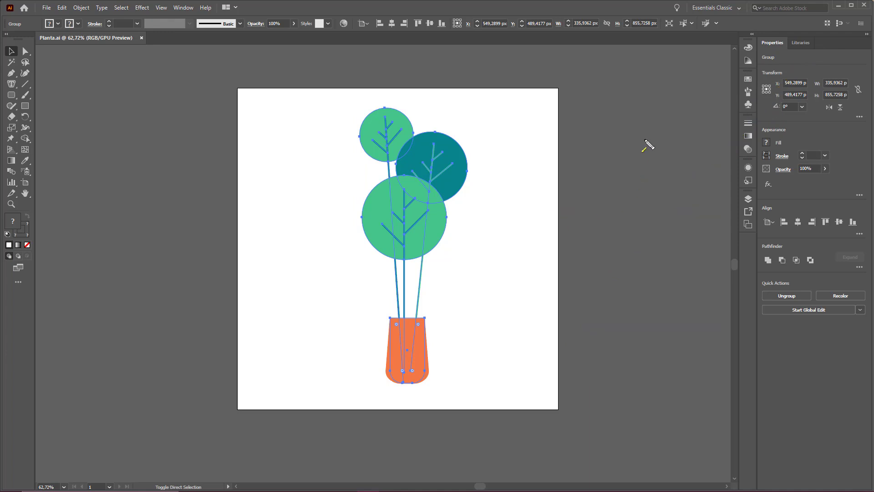
left_click_drag(498, 51, 459, 121)
left_click_drag(515, 305, 815, 44)
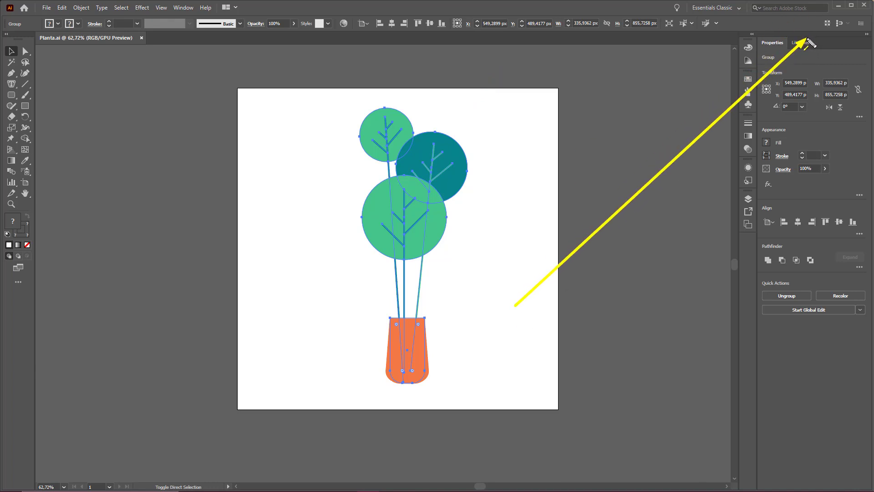
mouse_move(515, 305)
left_mouse_down()
mouse_move(482, 248)
mouse_move(462, 246)
left_mouse_up()
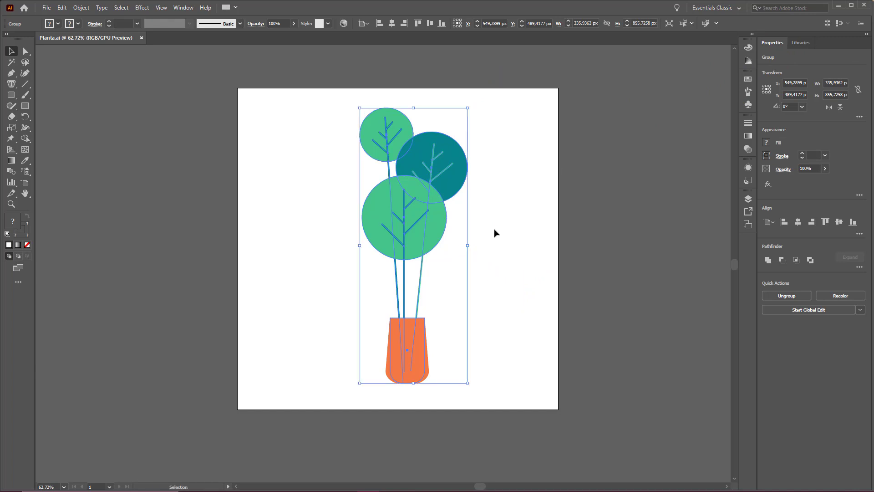
key("ctrl")
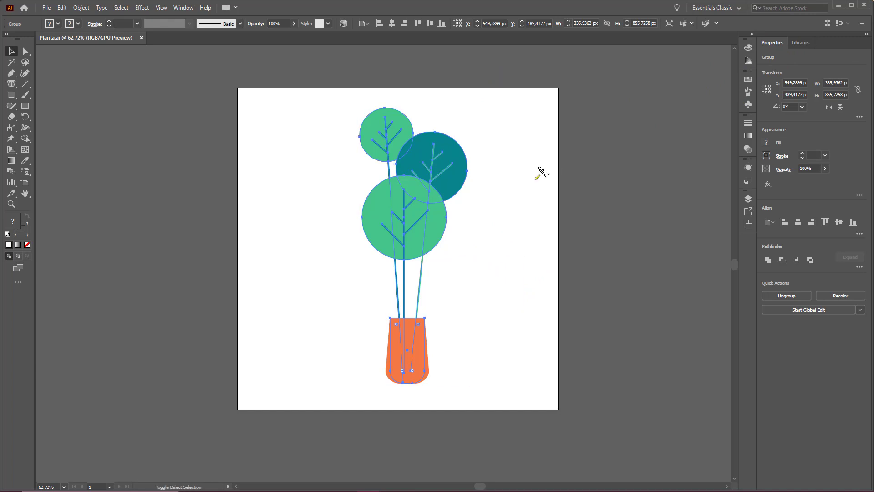
left_click(590, 239)
left_click_drag(524, 251, 521, 244)
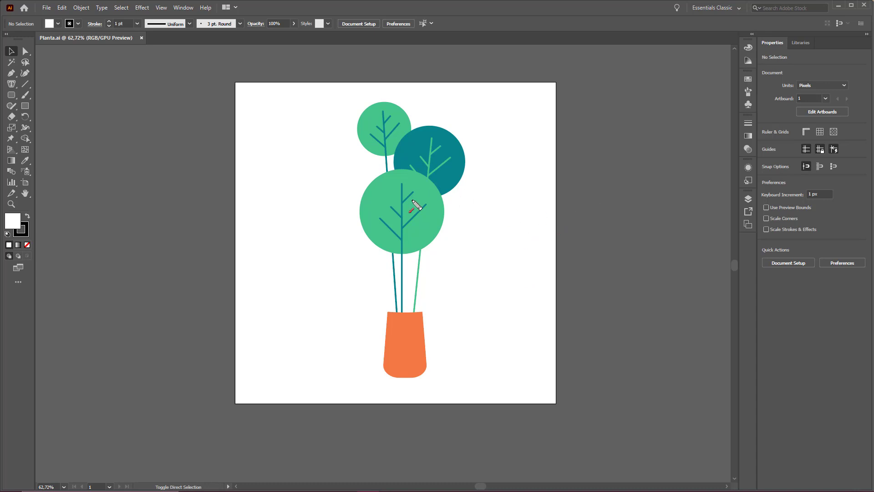
mouse_move(313, 319)
left_mouse_down()
mouse_move(372, 219)
mouse_move(381, 211)
mouse_move(396, 237)
mouse_move(392, 181)
mouse_move(372, 193)
mouse_move(421, 178)
mouse_move(426, 163)
mouse_move(409, 133)
mouse_move(378, 149)
mouse_move(381, 226)
left_mouse_up()
mouse_move(382, 295)
left_mouse_down()
mouse_move(390, 363)
mouse_move(410, 203)
mouse_move(412, 227)
mouse_move(433, 222)
left_mouse_up()
left_click_drag(498, 335, 716, 167)
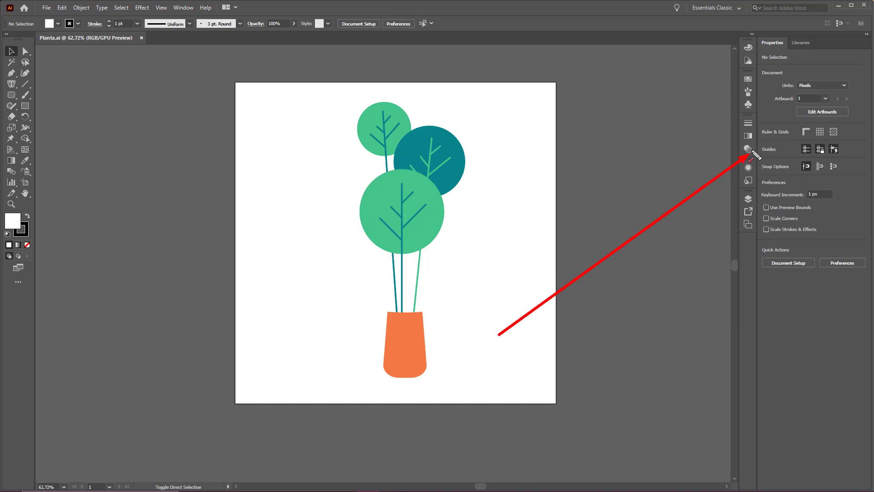
- Show the document's layers and expand Layer 1 to examine the grouped plant parts
left_click(749, 204)
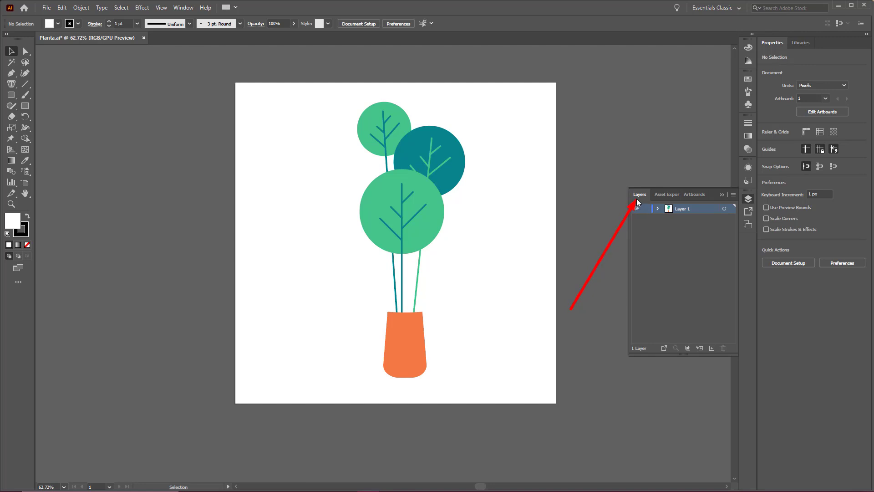
left_click(658, 209)
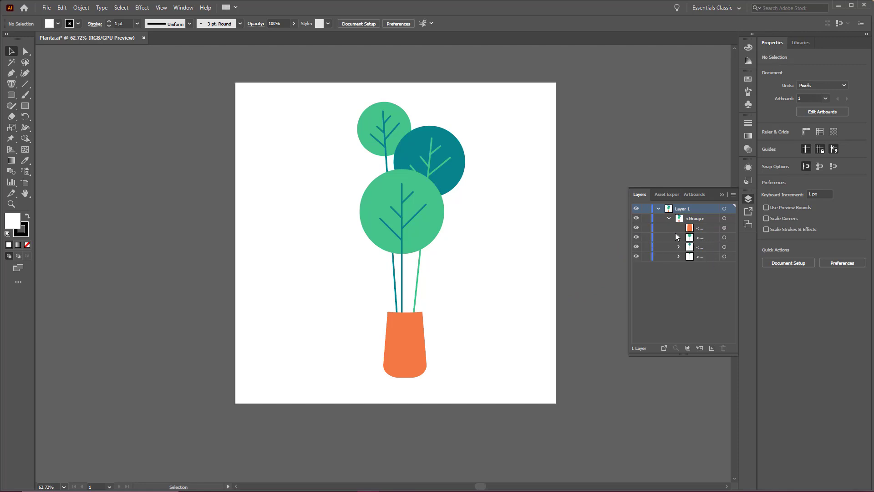
left_click(659, 209)
- Move the plant group slightly toward the artboard's centre, to about X 518 px and Y 487 px, and ungroup it
left_click(402, 177)
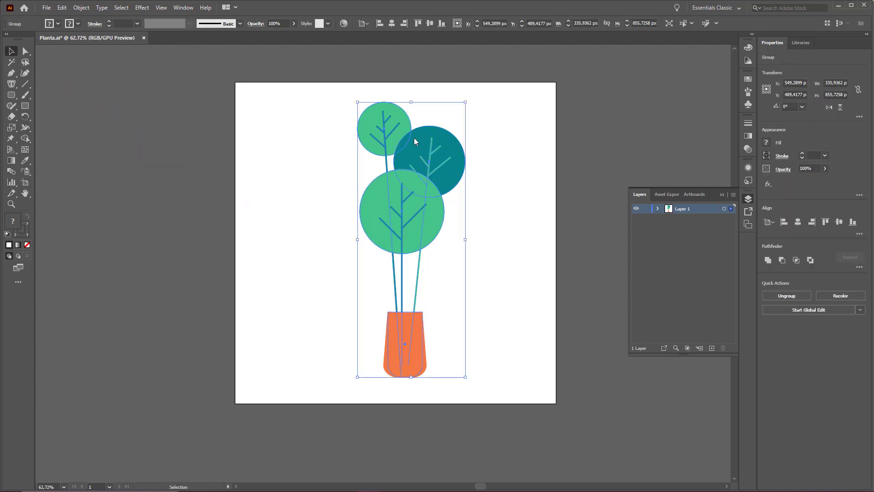
left_click_drag(426, 171, 402, 195)
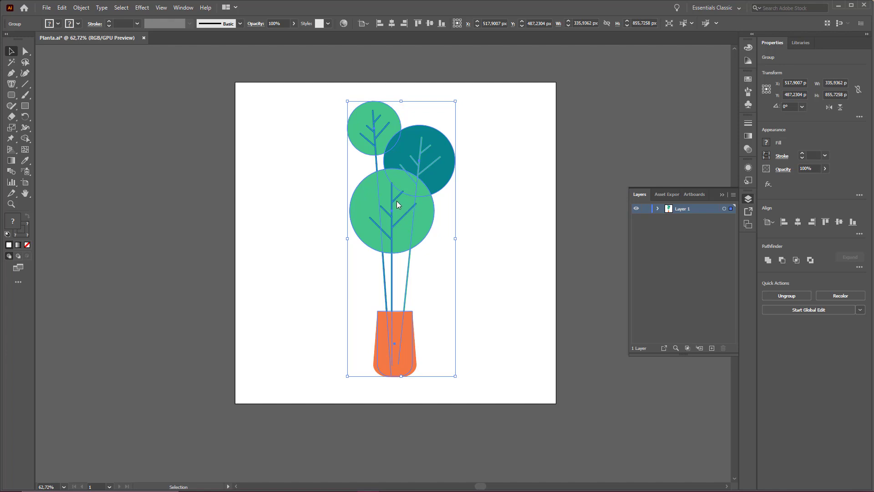
right_click(397, 201)
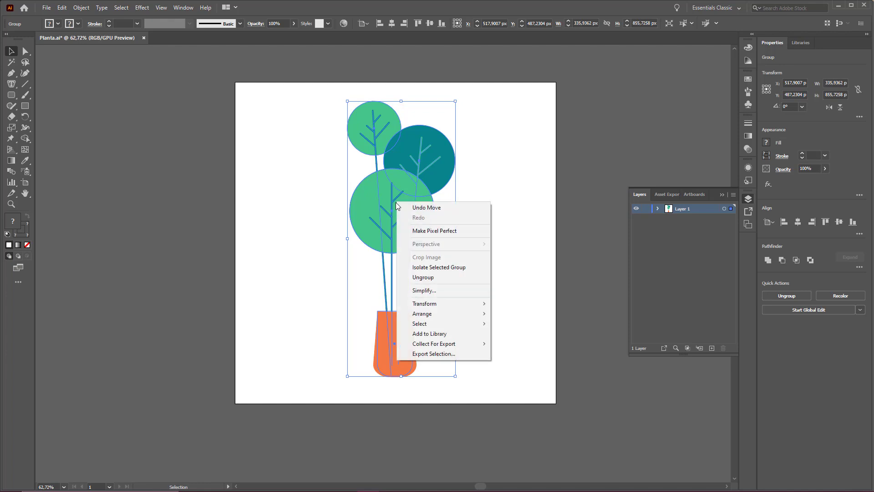
left_click(435, 279)
left_click(480, 243)
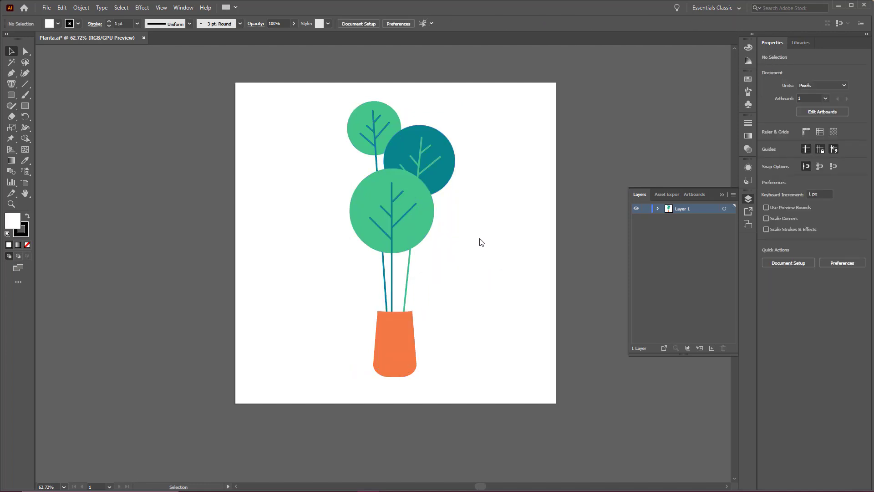
- Try moving the round leaves and the orange pot separately, undoing each move
left_click(405, 214)
left_click_drag(435, 168, 533, 138)
key("ctrl+z")
left_click_drag(432, 146, 553, 110)
key("ctrl+z")
left_click_drag(360, 118, 258, 108)
key("ctrl+z")
left_click(465, 262)
left_click_drag(395, 334, 519, 316)
key("ctrl+z")
left_click(448, 325)
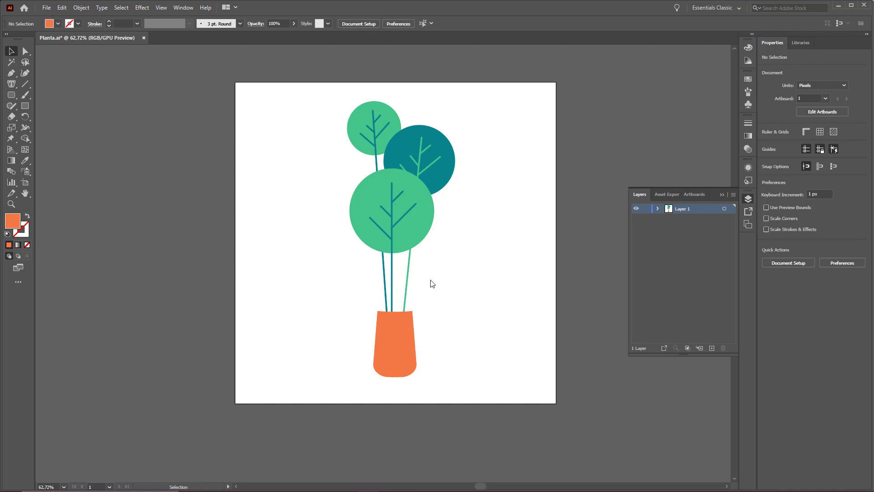
- Cut the large front green leaf with its stem and add a new layer above Layer 1
left_click(413, 222)
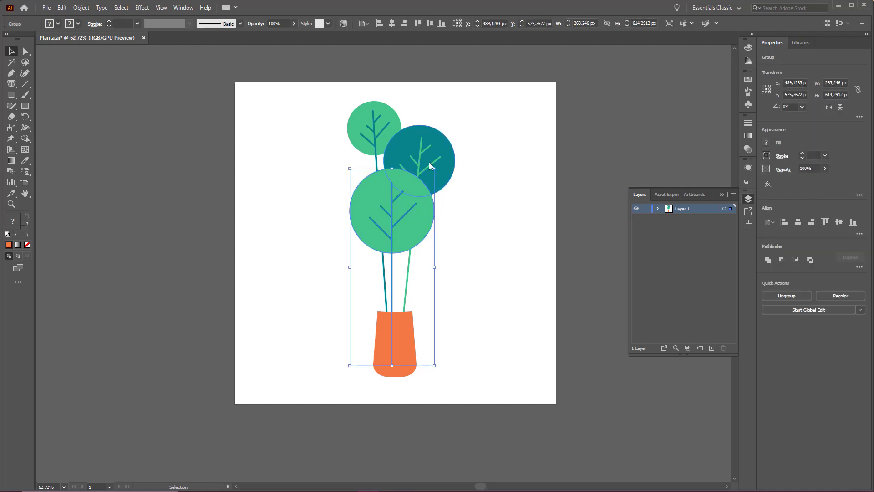
left_click(493, 241)
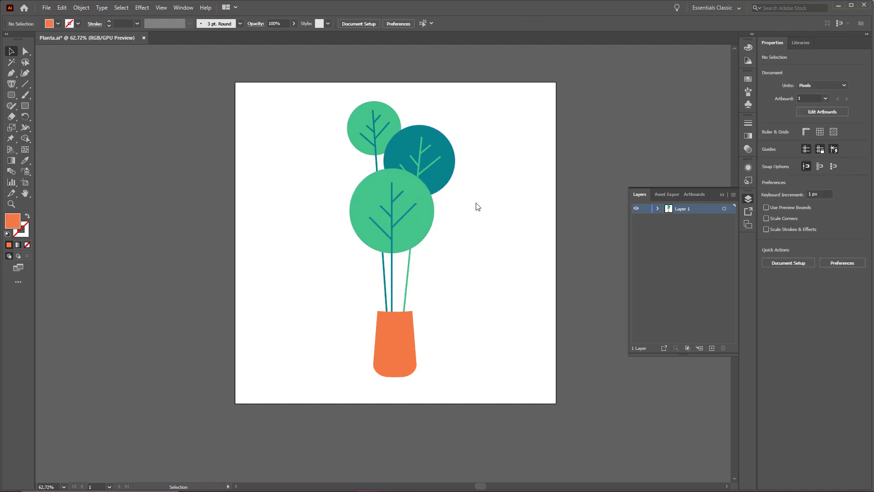
left_click(406, 215)
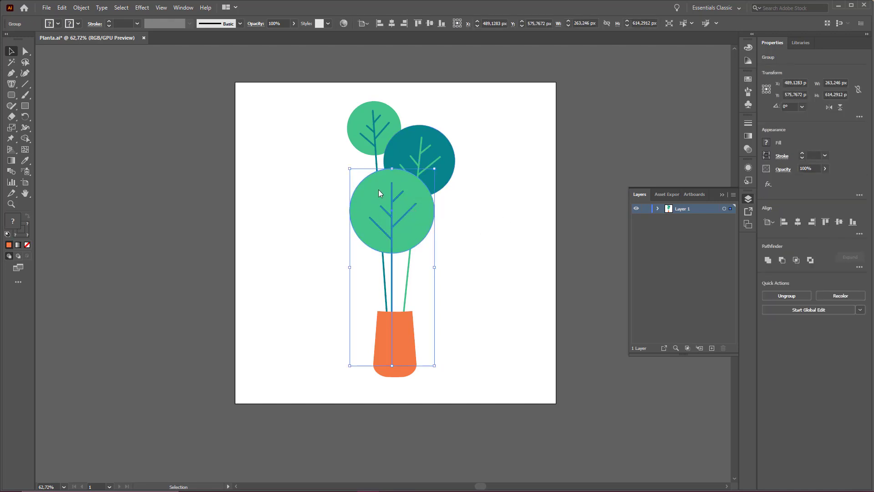
left_click(467, 195)
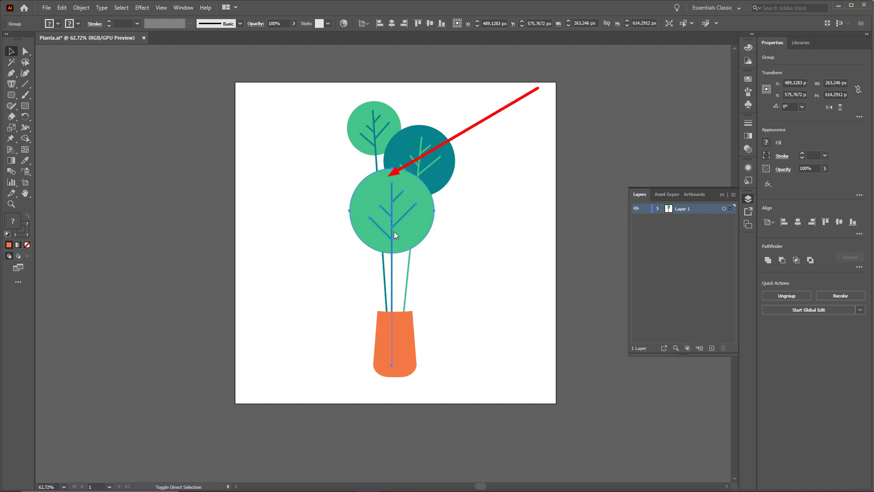
left_click(413, 235)
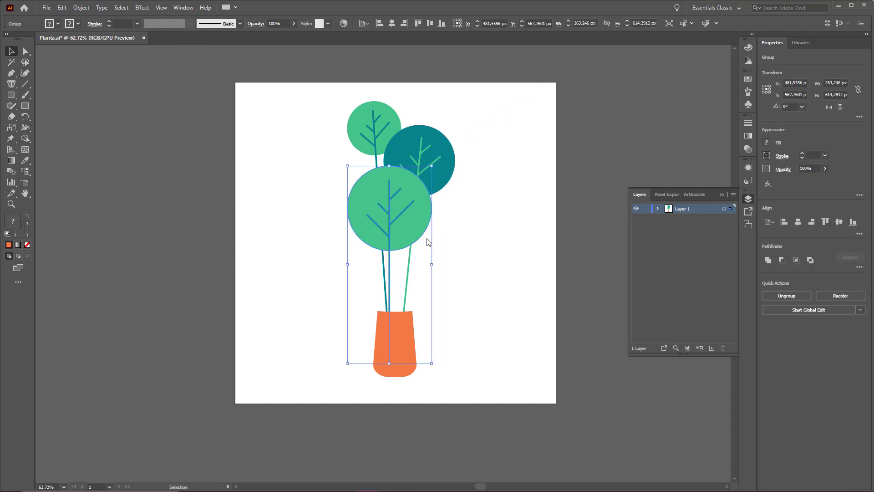
key("ctrl+shift+b")
key("Delete")
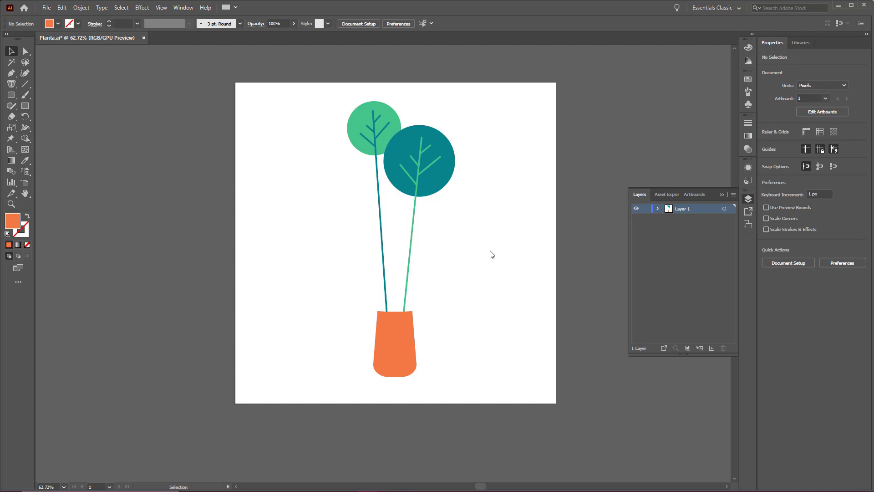
key("ctrl")
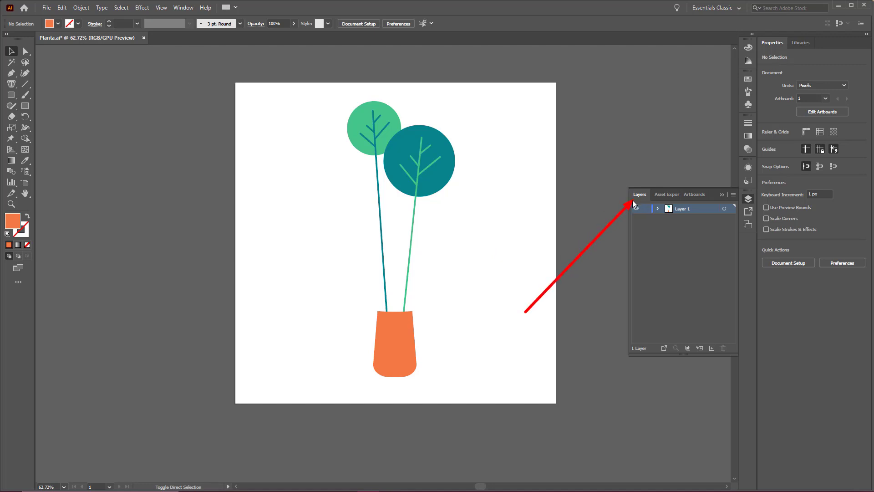
key("ctrl+l")
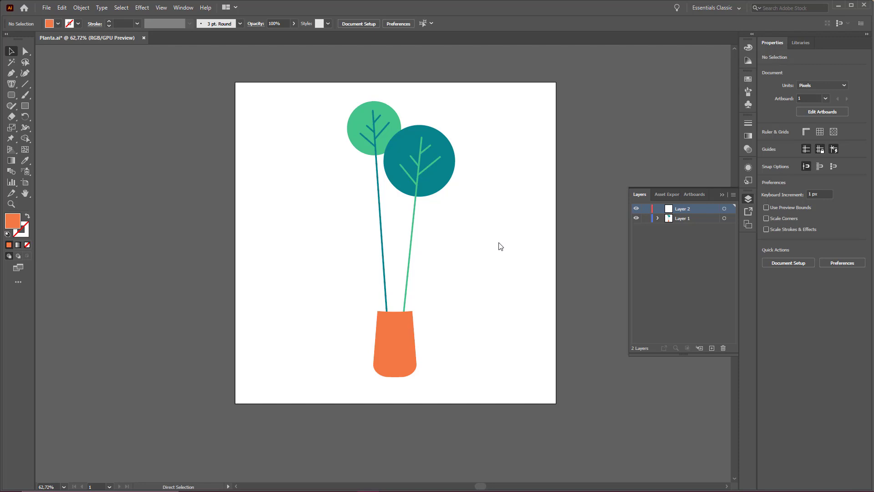
- Try both a plain paste and a paste in place of the large green leaf on Layer 2, undoing each
key("ctrl+v")
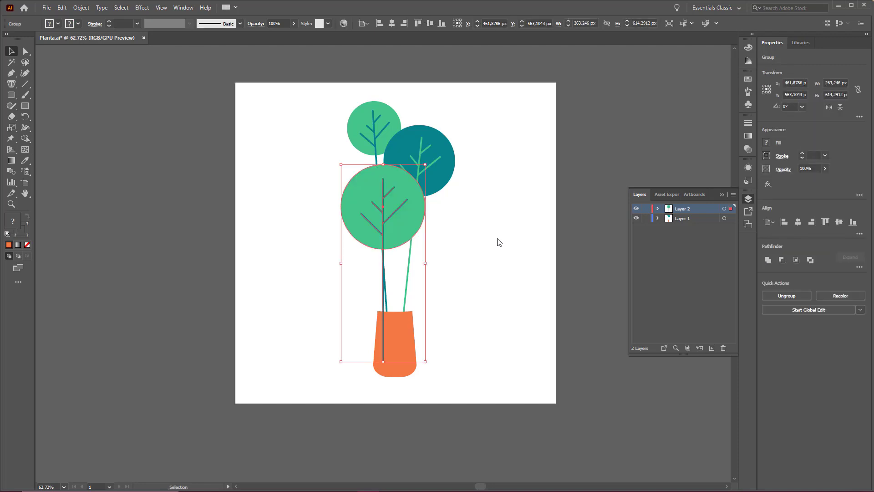
key("ctrl+z")
key("ctrl+v")
key("ctrl+z")
key("ctrl+v")
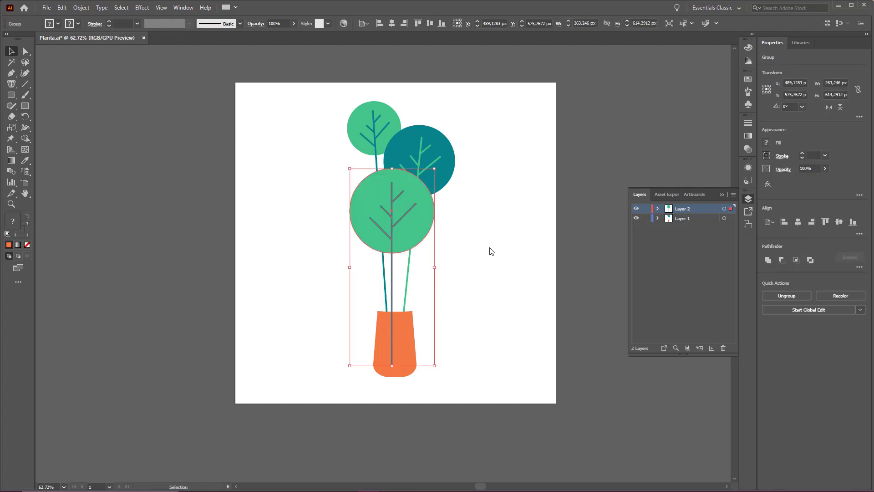
key("ctrl+z")
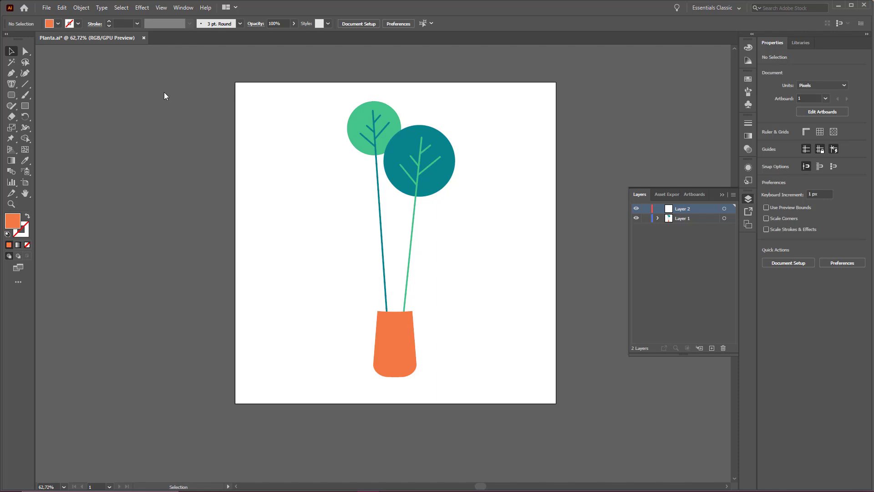
- Paste the large green leaf in place on Layer 2
left_click(62, 8)
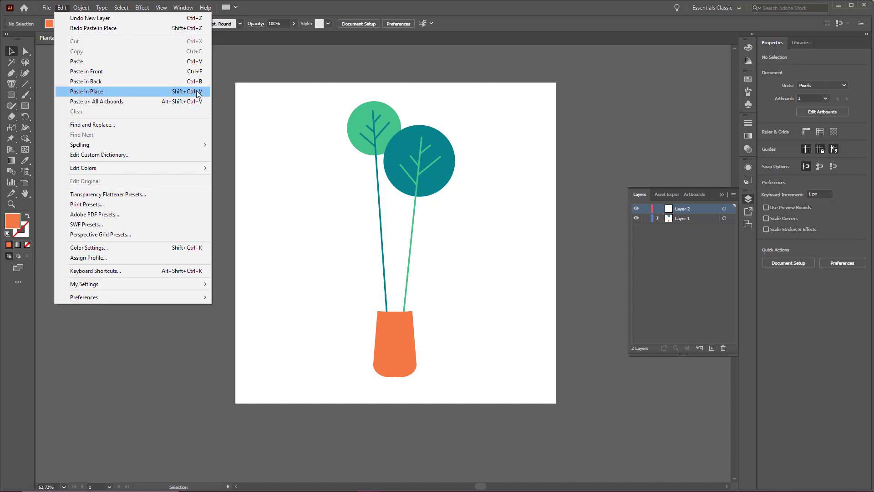
left_click(496, 253)
key("ctrl+v")
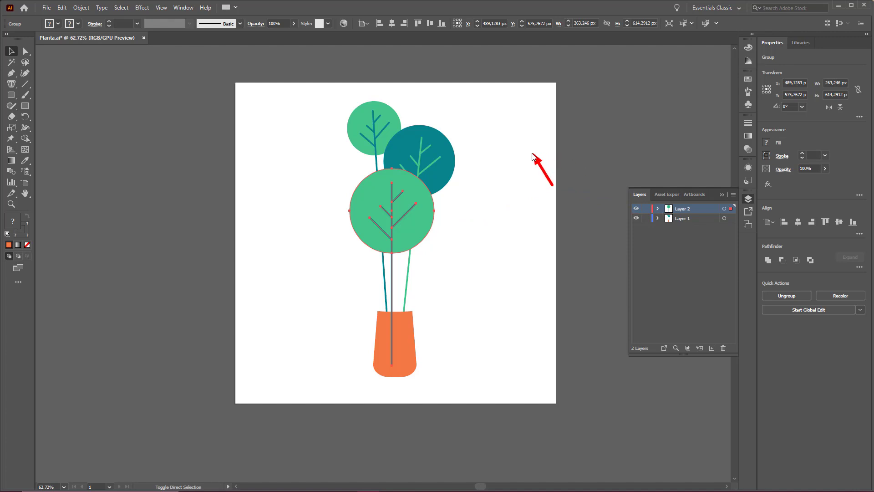
- Cut the dark teal leaf with its stem from Layer 1 and paste it at its original position on a new layer
left_click(454, 160)
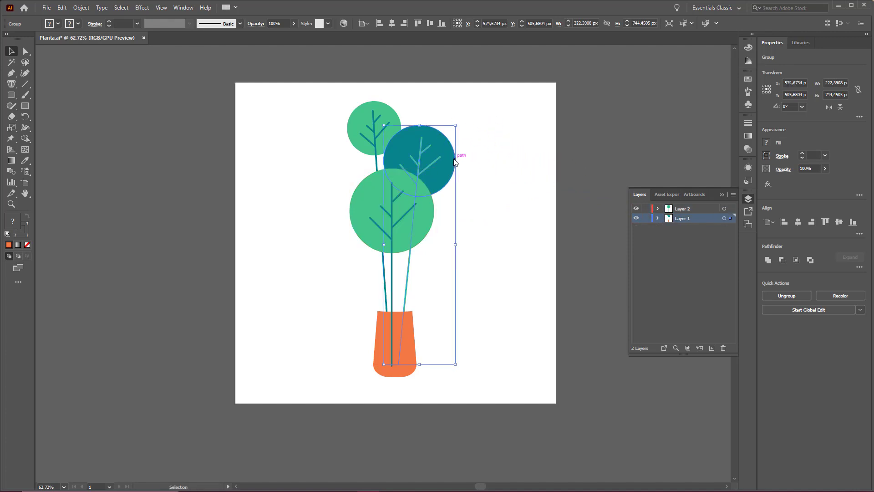
key("Delete")
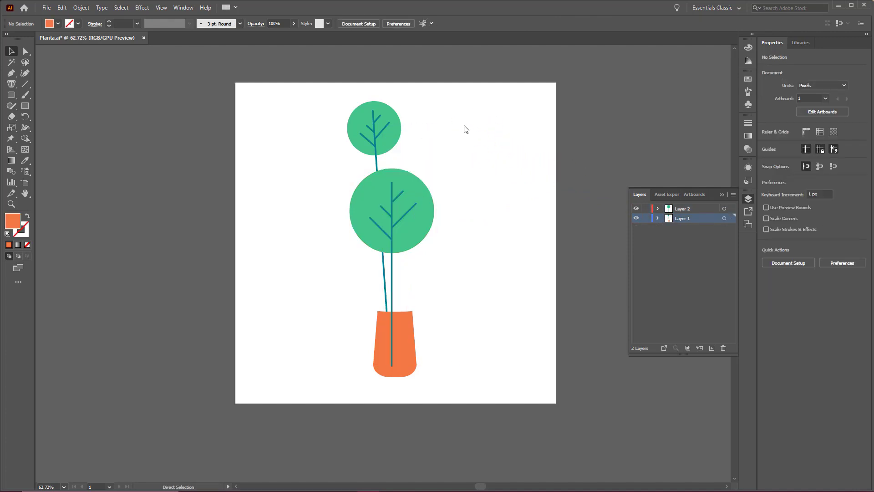
key("ctrl+l")
key("ctrl+f")
left_click(528, 126)
- Cut the small upper green leaf with its stem from Layer 1 and paste it at its original position on a new layer
left_click(377, 128)
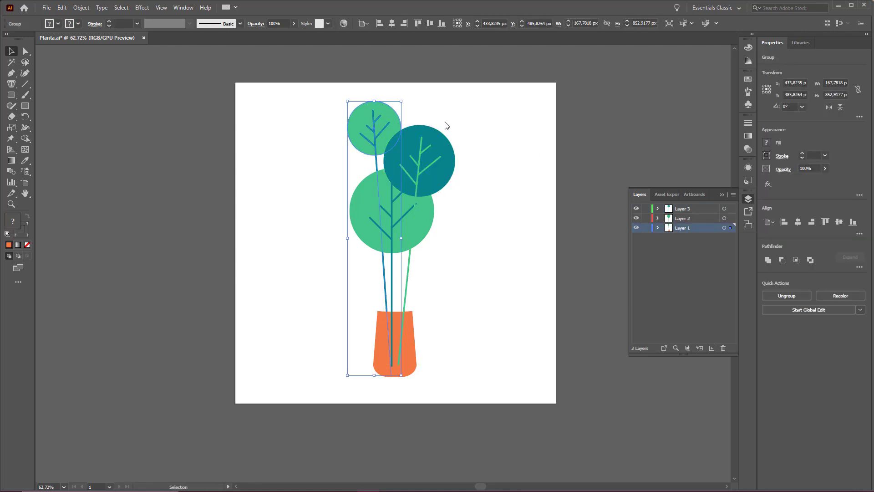
key("ctrl+x")
key("ctrl+l")
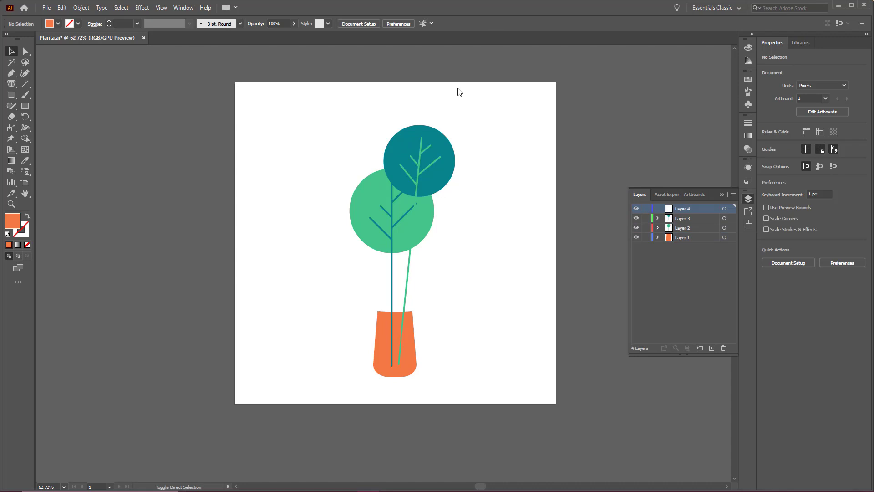
key("ctrl+f")
left_click(562, 176)
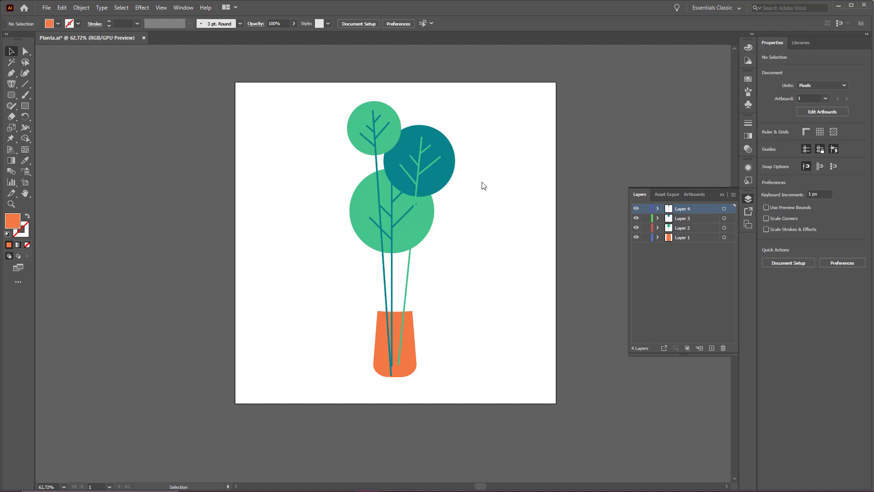
- Widen the layer list slightly
left_click_drag(629, 236, 616, 236)
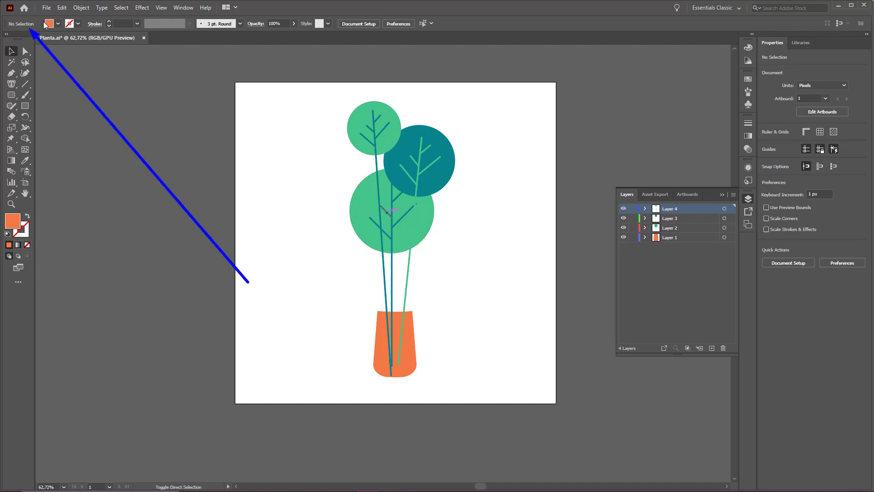
- Save the layered illustration as Planta.ai in the Área de Trabalho folder, using the Illustrator 2020 version
left_click(46, 8)
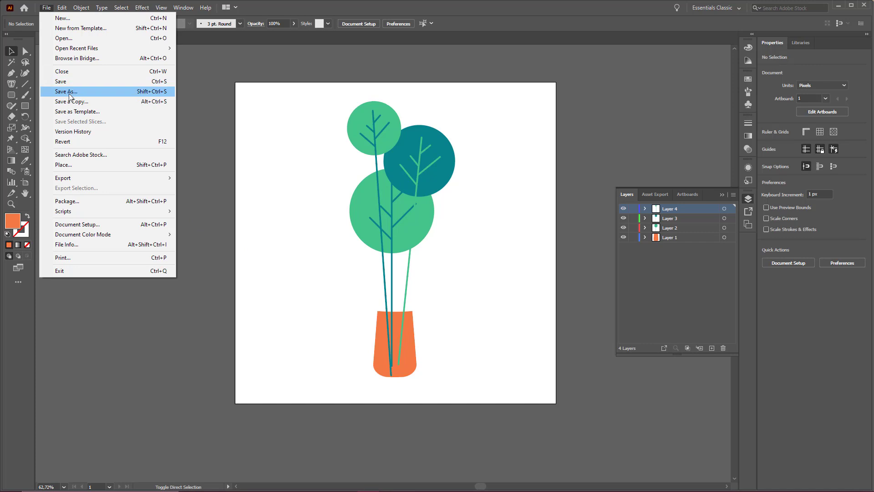
left_click(157, 92)
left_click(291, 245)
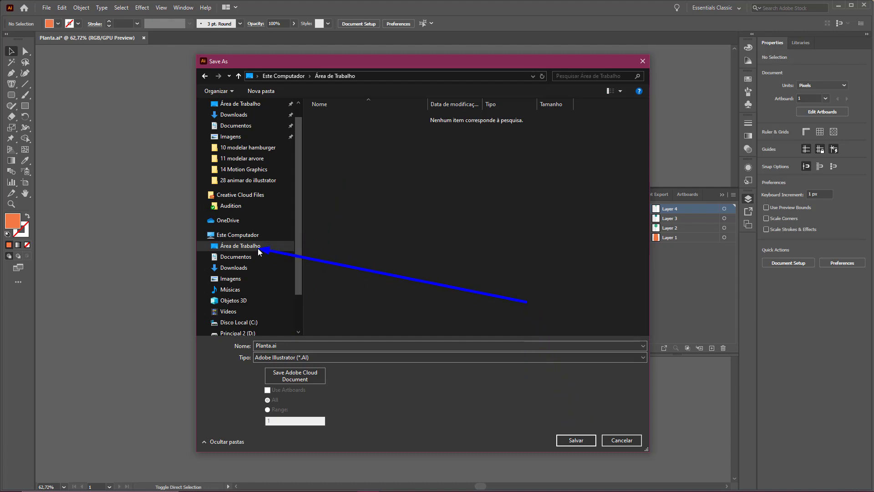
mouse_move(290, 335)
left_mouse_down()
mouse_move(279, 348)
mouse_move(287, 347)
left_mouse_up()
left_click(290, 346)
left_click(292, 348)
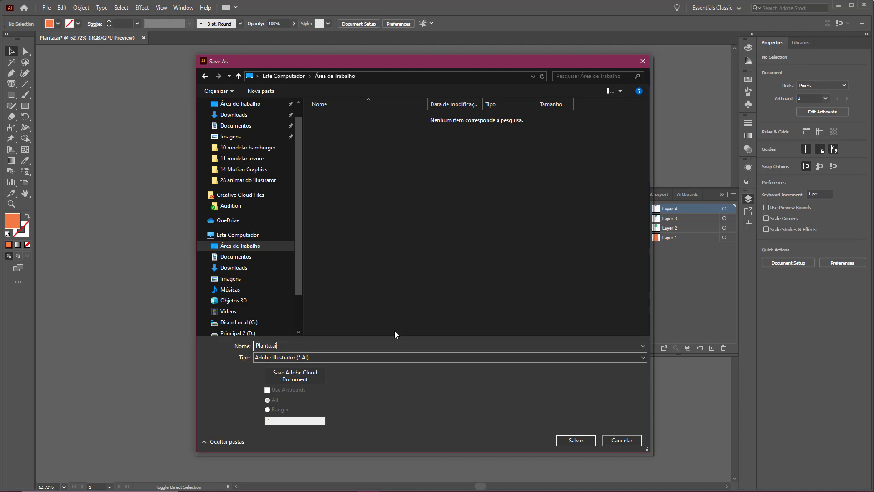
left_click(575, 441)
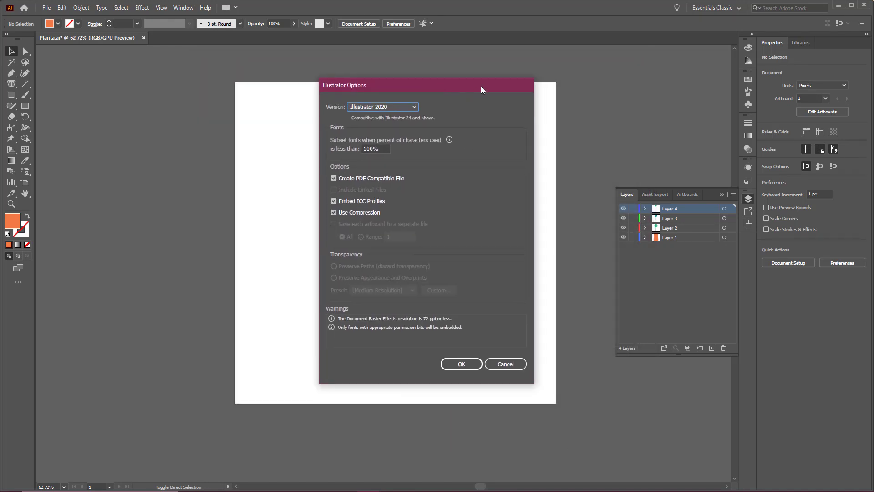
left_click(391, 107)
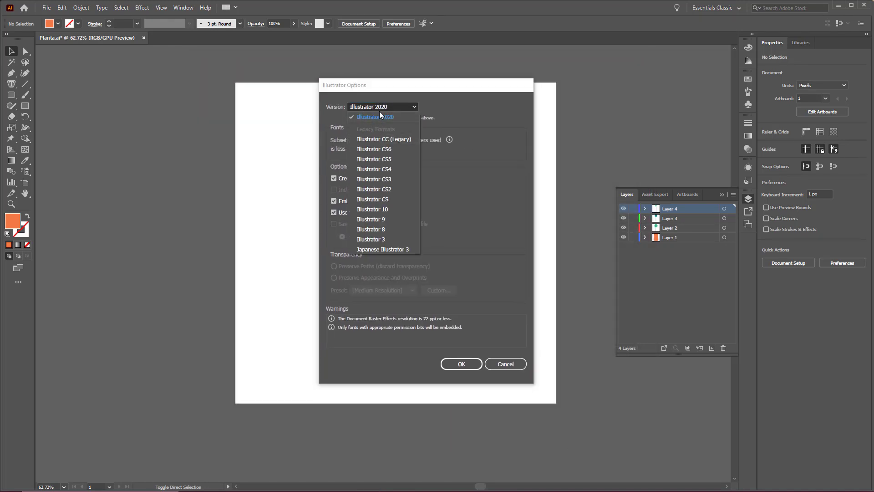
left_click(403, 109)
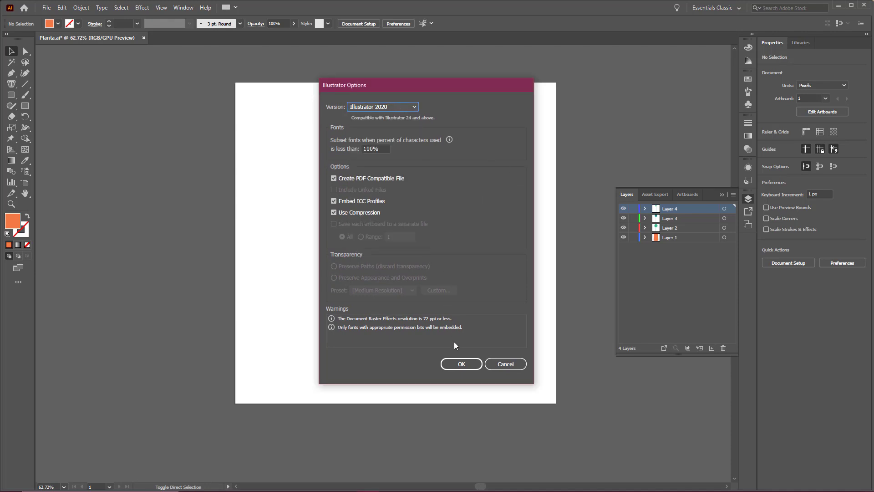
left_click(462, 364)
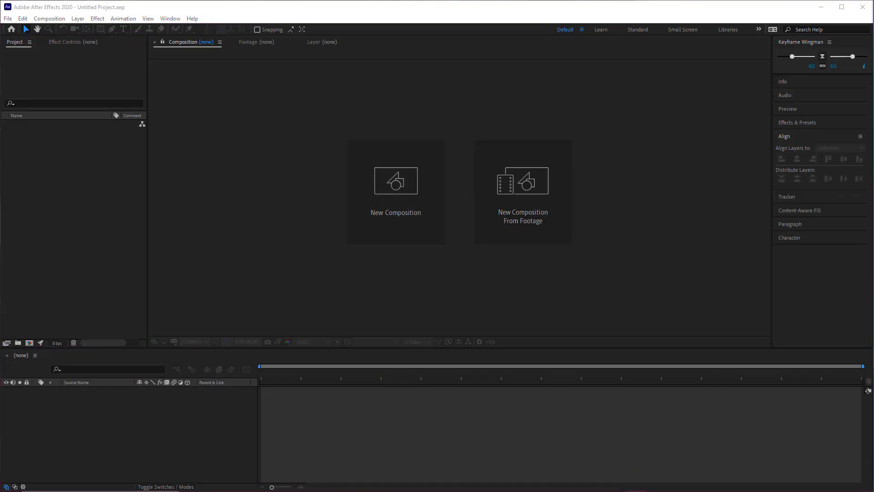
- Switch to After Effects and make the timeline area slightly taller
left_click(128, 205)
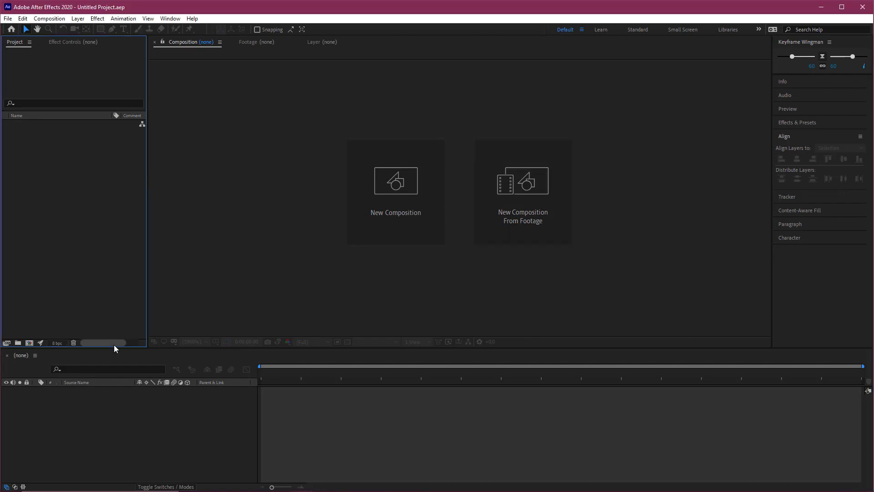
left_click_drag(116, 347, 119, 333)
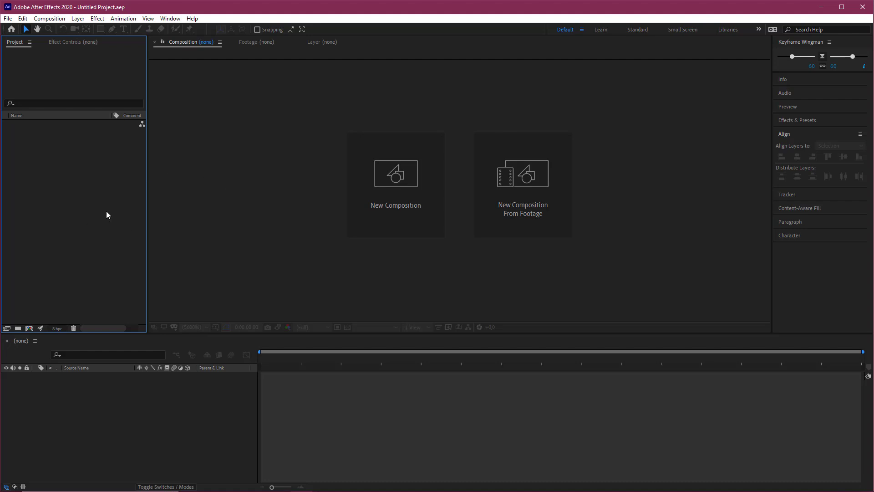
left_click(7, 19)
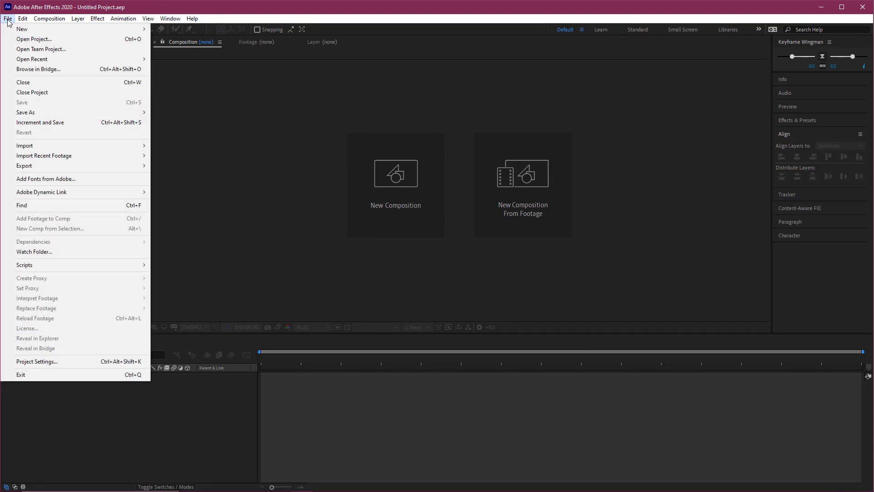
mouse_move(67, 148)
left_click(241, 264)
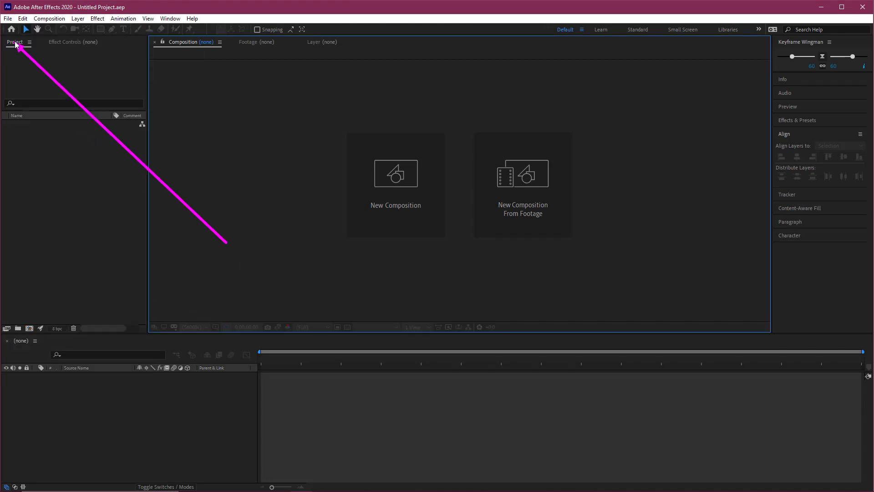
left_click_drag(16, 44, 73, 196)
key("Escape")
- Import Planta.ai from the Área de Trabalho folder as Composition - Retain Layer Sizes and open the Planta composition
double_click(78, 200)
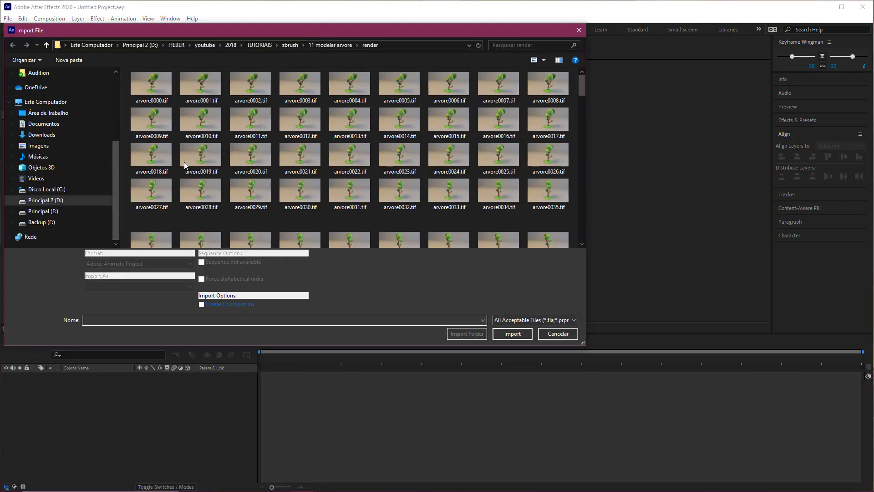
left_click_drag(250, 33, 408, 96)
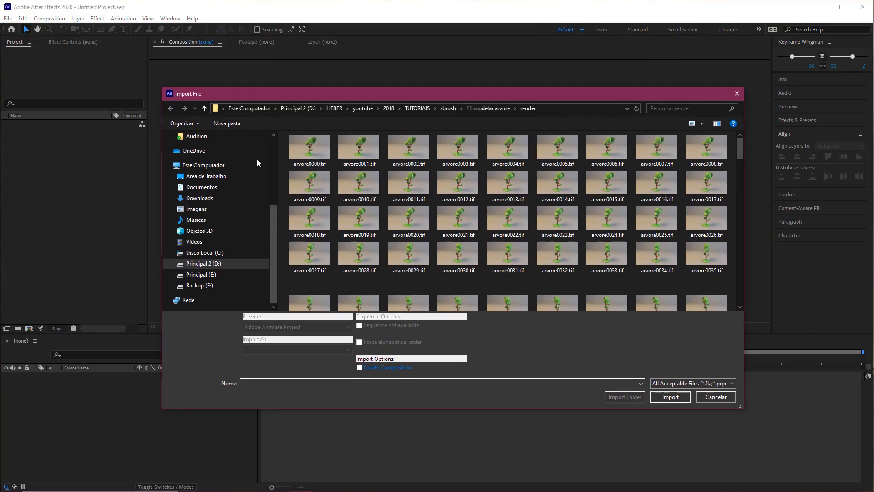
left_click(229, 176)
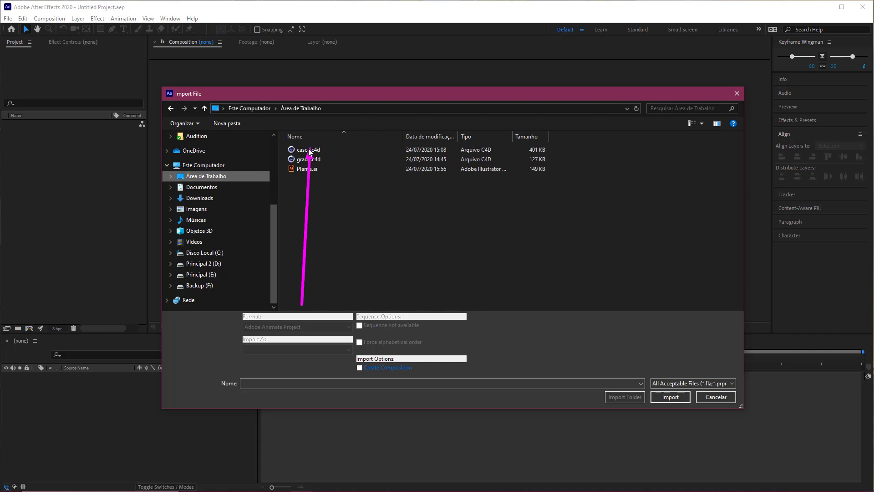
left_click(304, 169)
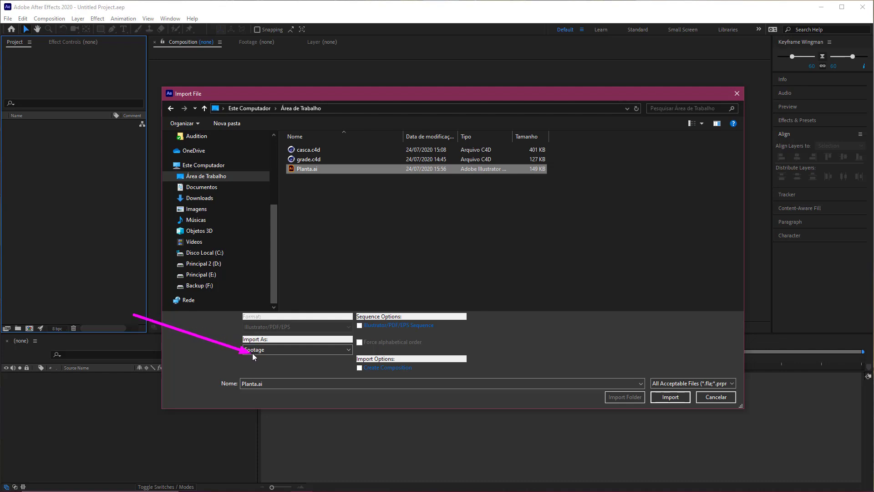
left_click(267, 350)
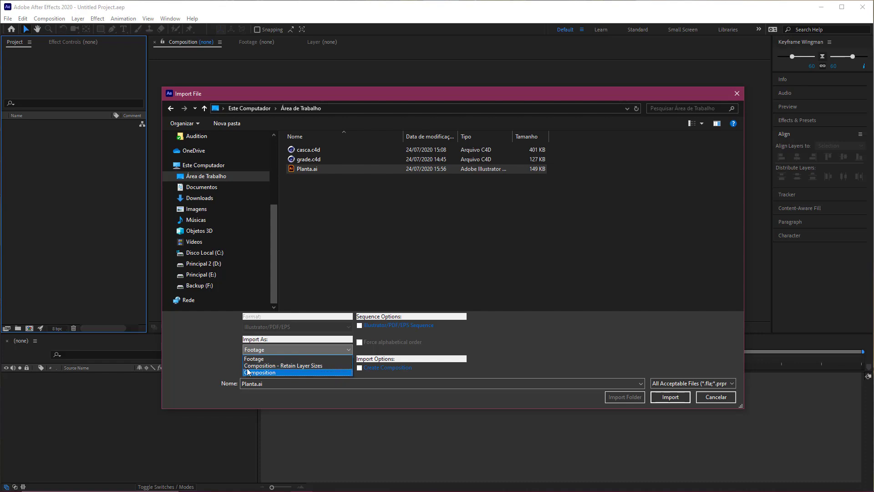
left_click(301, 366)
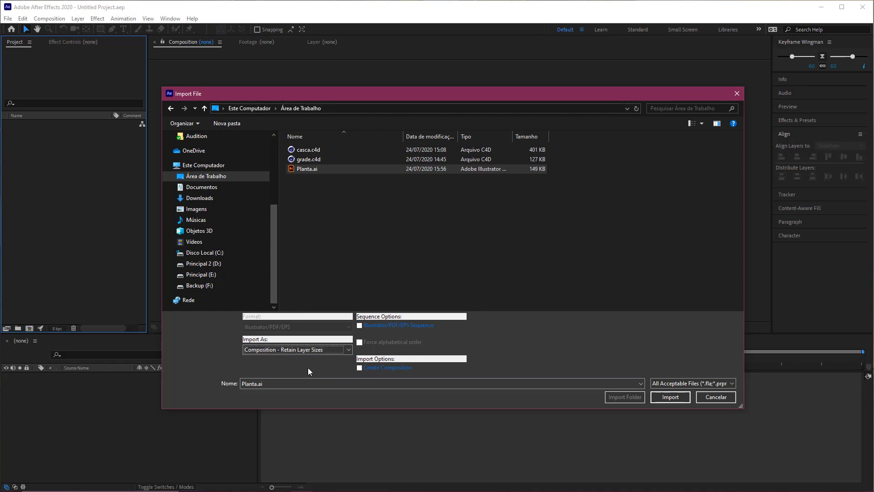
left_click(669, 397)
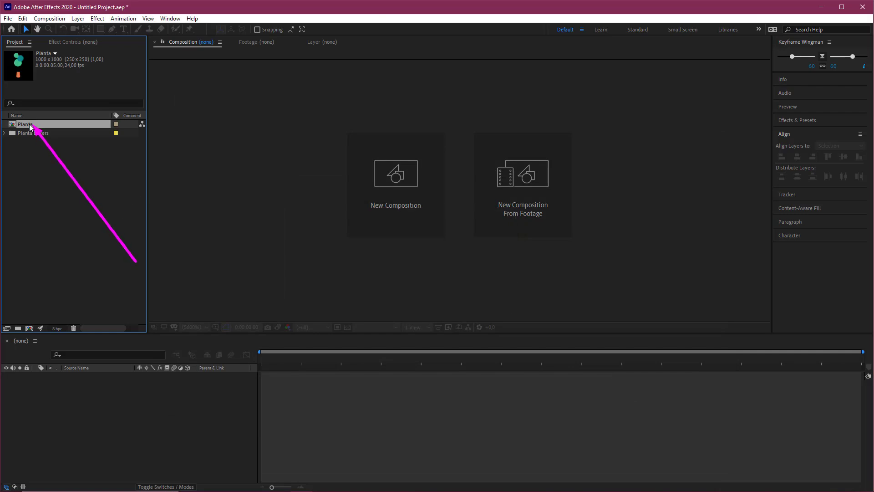
double_click(28, 125)
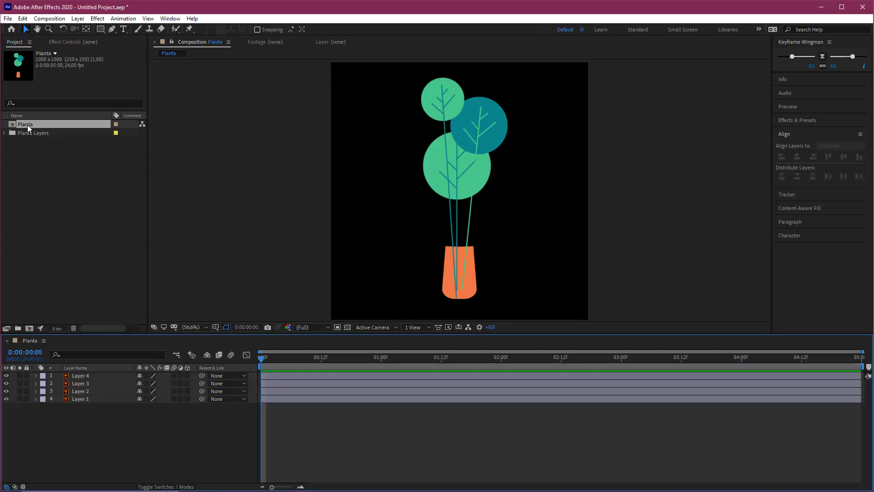
left_click(105, 261)
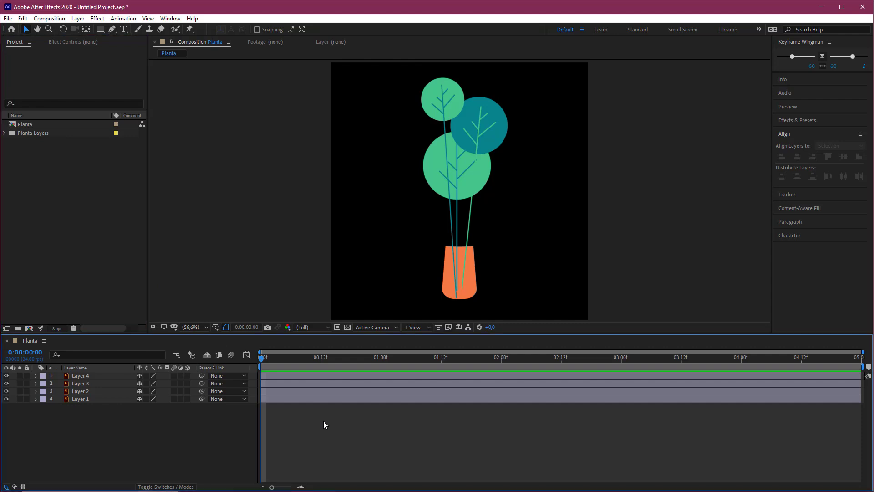
key("alt+Tab")
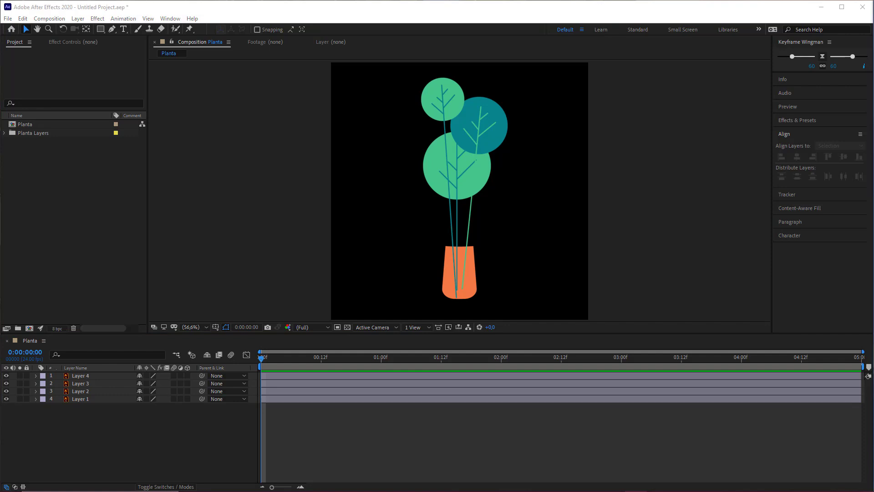
left_click(477, 444)
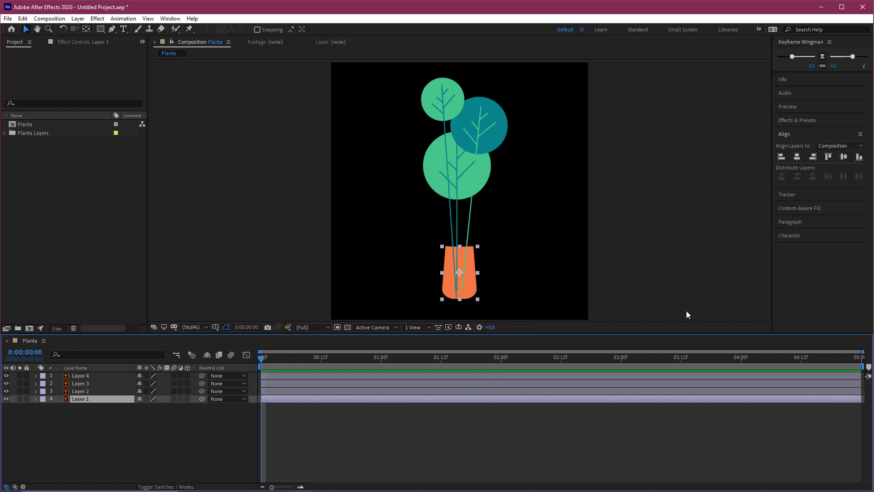
left_click(351, 456)
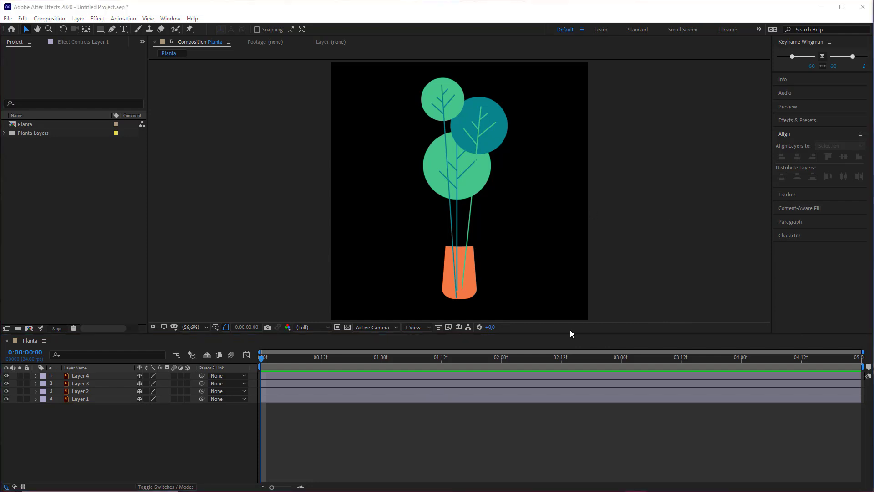
left_click(282, 411)
mouse_move(317, 310)
left_mouse_down()
mouse_move(508, 128)
mouse_move(425, 178)
mouse_move(447, 277)
mouse_move(455, 232)
mouse_move(455, 271)
mouse_move(465, 280)
mouse_move(465, 264)
mouse_move(417, 225)
mouse_move(357, 391)
left_mouse_up()
key("Escape")
left_click(240, 369)
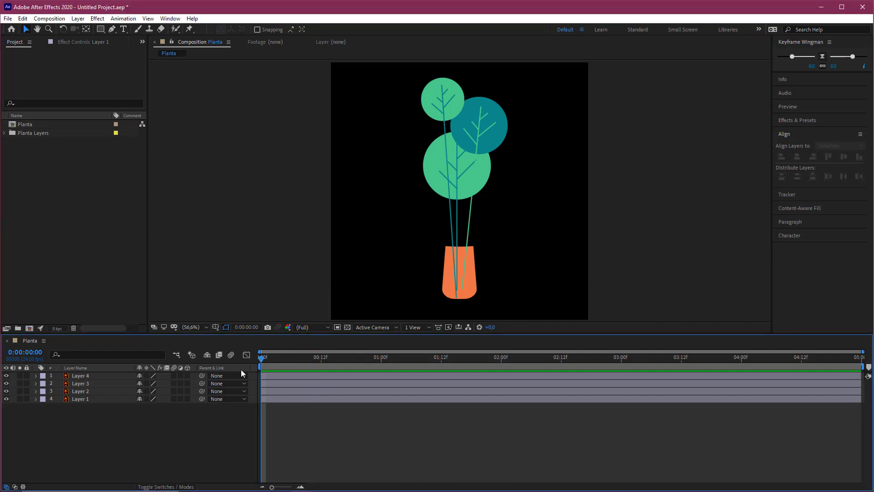
mouse_move(182, 264)
left_mouse_down()
mouse_move(97, 381)
mouse_move(86, 378)
left_mouse_up()
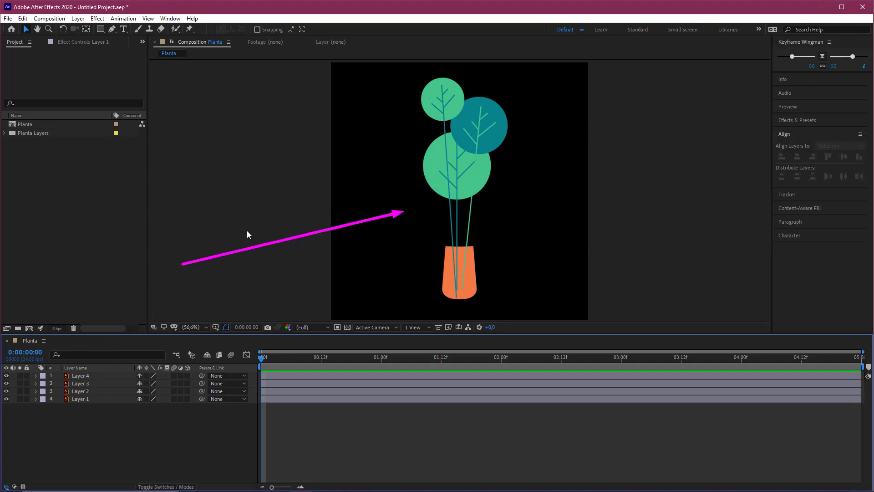
- Toggle the visibility of Layer 4 repeatedly to check which part of the plant it holds
left_click(84, 376)
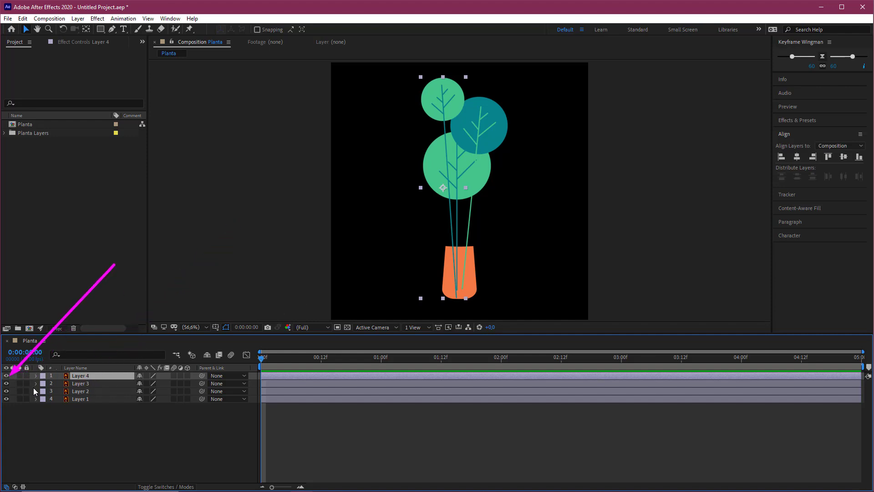
left_click(9, 377)
left_click(9, 378)
left_click(8, 376)
left_click(7, 376)
left_click(7, 376)
left_click(7, 376)
left_click(7, 377)
left_click(7, 376)
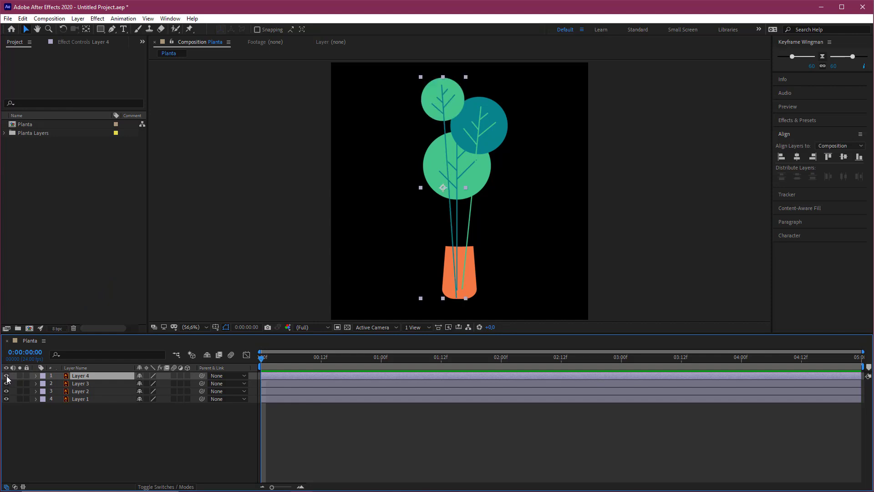
left_click(7, 376)
left_click(7, 375)
left_click(8, 376)
left_click(7, 375)
left_click(8, 375)
left_click(8, 376)
left_click(7, 375)
left_click(7, 375)
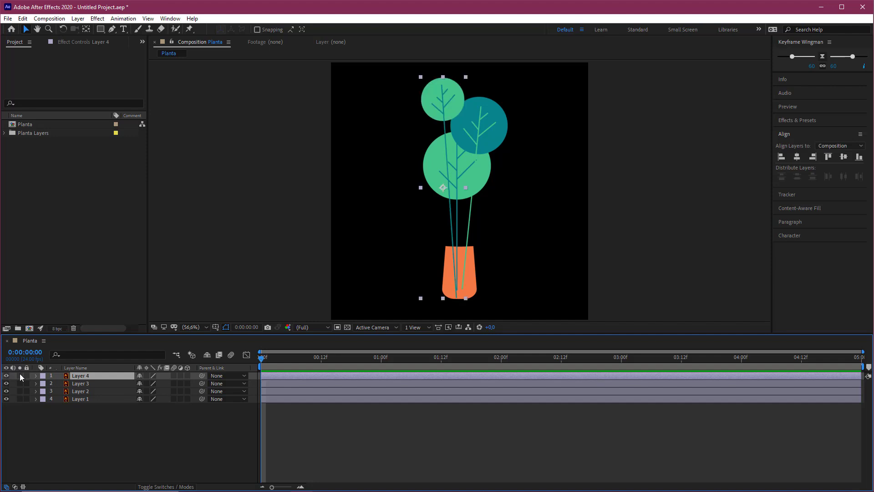
- Rename Layer 4, the small upper green leaf, as Planta 3
right_click(95, 374)
left_click(86, 378)
right_click(80, 375)
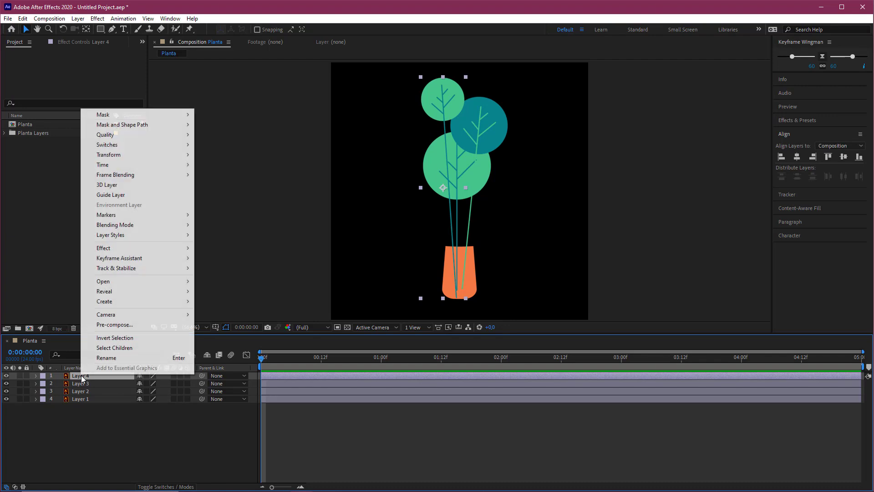
left_click(112, 360)
type("Planta 1")
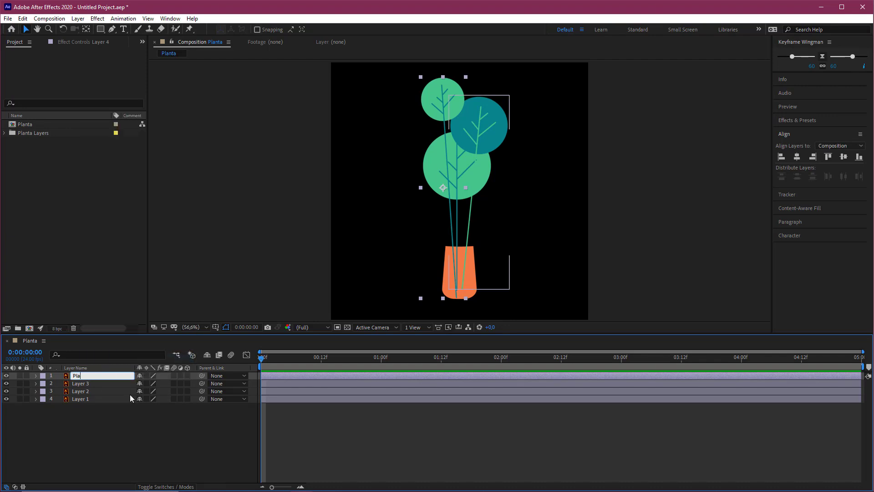
key("BackSpace")
type("3")
key("Return")
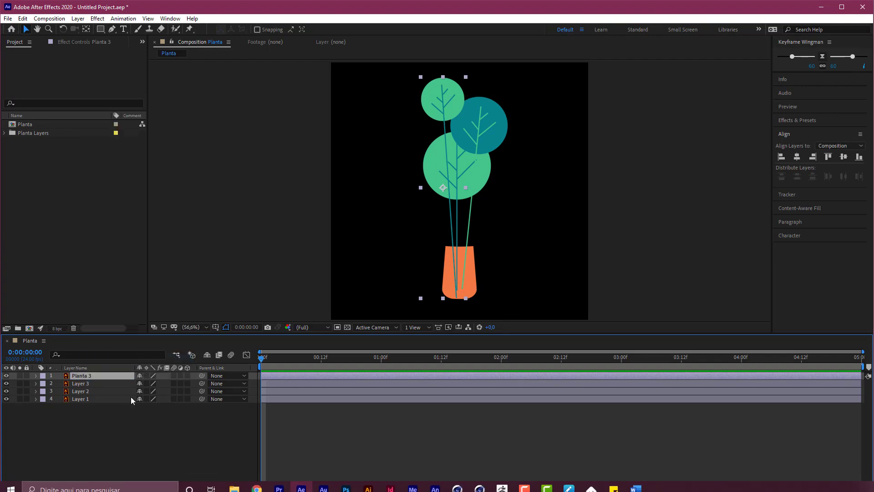
left_click(186, 410)
- Rename Layer 3, the dark teal leaf, as Planta 2
left_click(91, 384)
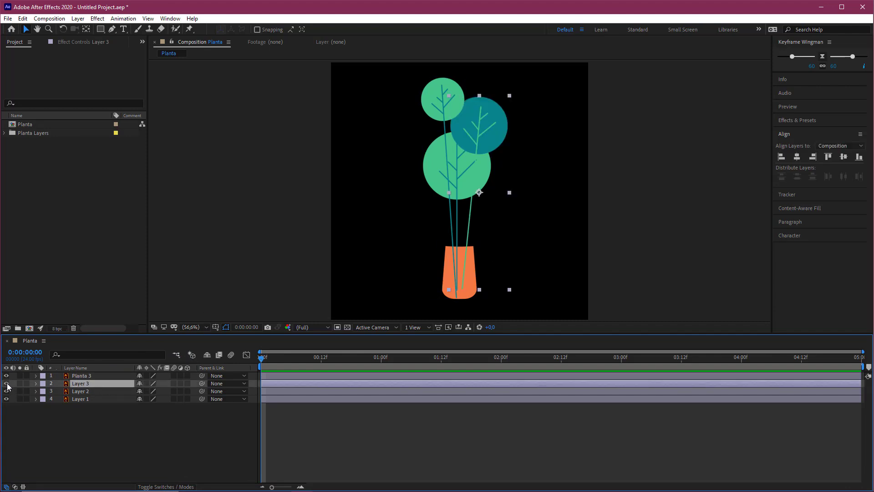
key("Return")
type("Planta 2")
key("Return")
- Rename Layer 2, the large green leaf, as Planta 1
left_click(89, 393)
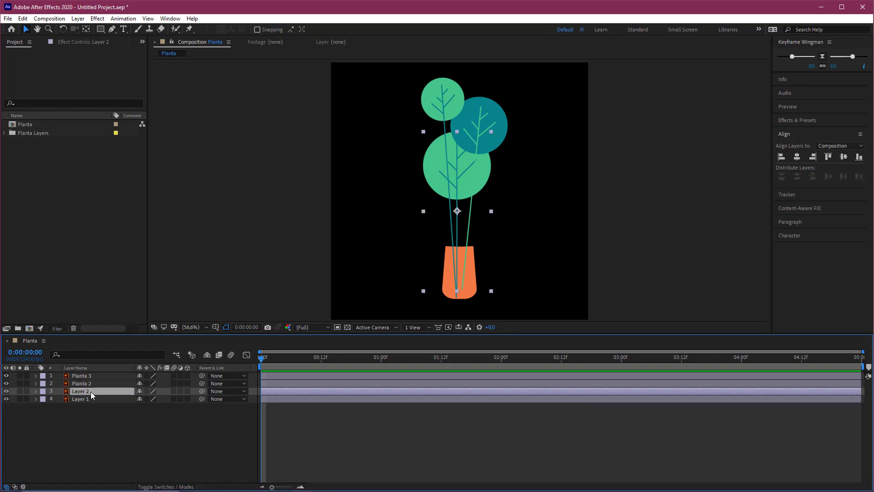
key("Return")
type("Planta 1")
key("Return")
- Rename Layer 1, the orange pot, as Vaso and clear the selection
left_click(83, 399)
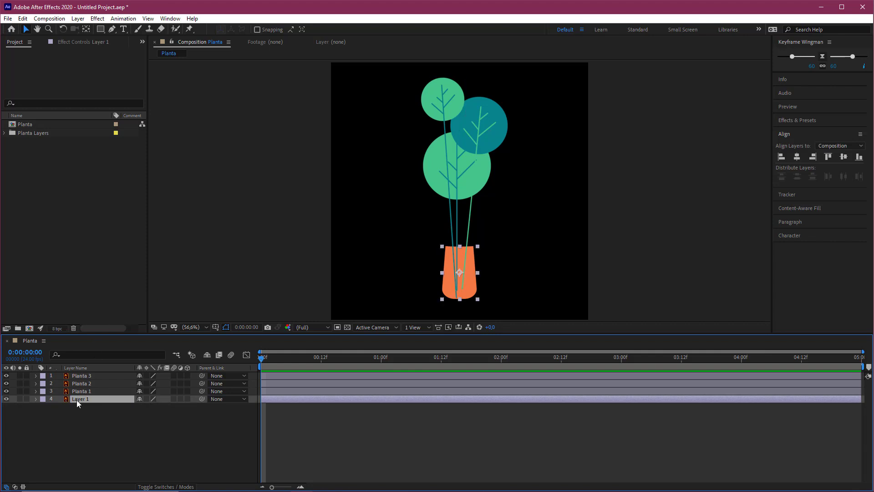
key("Return")
type("Vas")
key("Return")
key("Return")
type("Vaso")
key("Return")
left_click(160, 288)
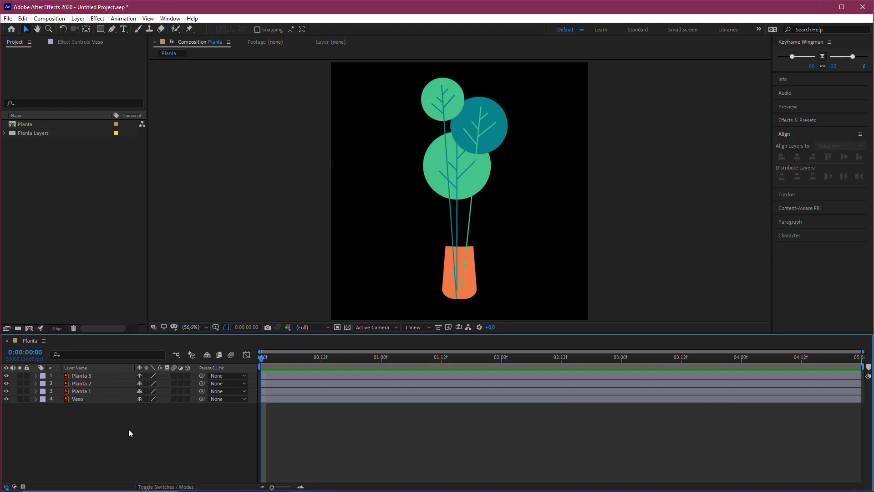
- Move the Vaso layer to the front of the layer stack, so the pot covers the stems
mouse_move(122, 437)
left_mouse_down()
mouse_move(419, 311)
mouse_move(443, 209)
mouse_move(100, 407)
mouse_move(100, 378)
mouse_move(80, 401)
left_mouse_up()
left_click(81, 400)
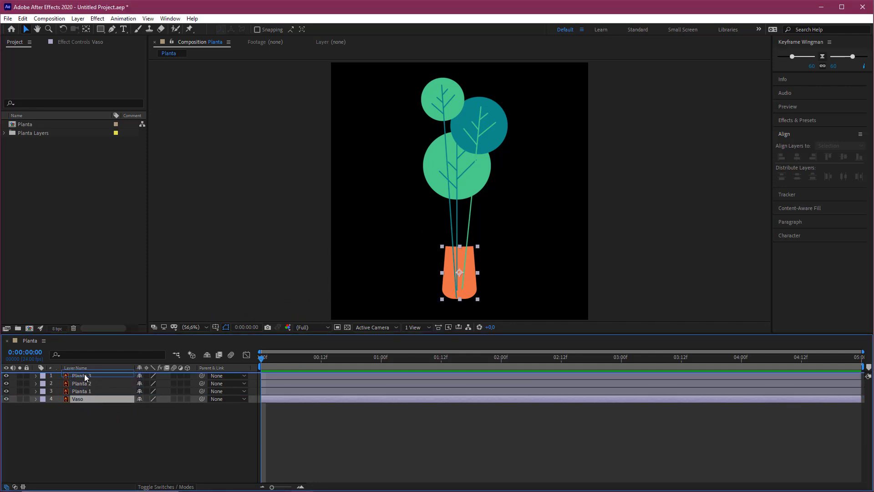
key("ctrl+shift+bracketright")
left_click(125, 428)
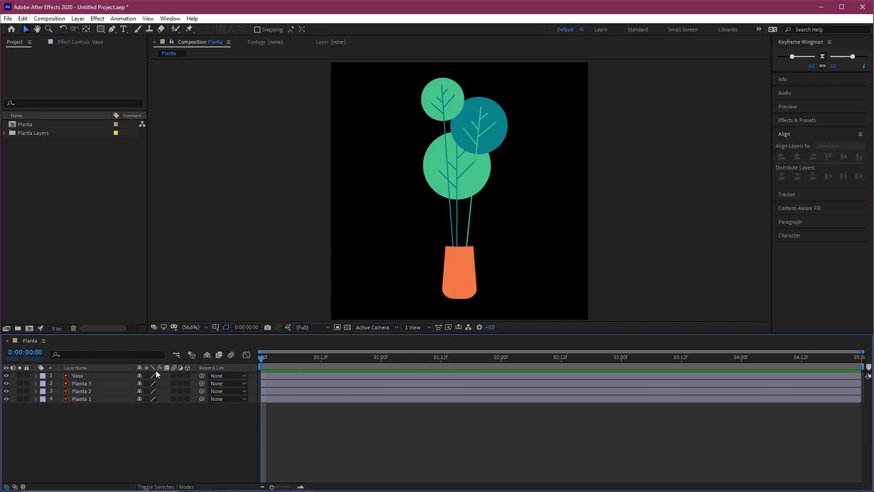
- Reorder the plant layers beneath Vaso as Planta 1, Planta 2 and Planta 3, and clear the selection
mouse_move(117, 447)
left_mouse_down()
mouse_move(84, 401)
mouse_move(403, 187)
mouse_move(480, 114)
mouse_move(464, 171)
mouse_move(430, 106)
mouse_move(457, 173)
mouse_move(446, 163)
mouse_move(132, 331)
mouse_move(89, 398)
mouse_move(78, 374)
mouse_move(83, 399)
mouse_move(89, 390)
left_mouse_up()
key("Escape")
left_click(107, 430)
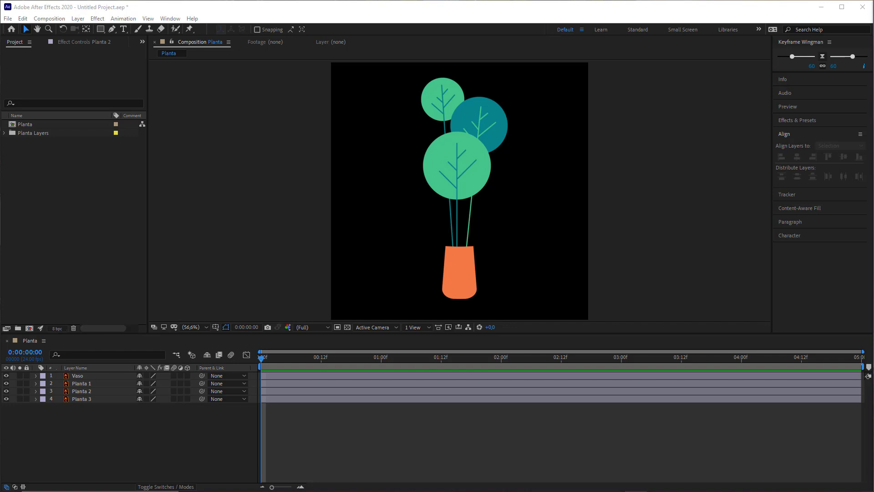
- Try rotating the Planta 1 layer around its centred anchor point and undo the rotation
left_click(123, 383)
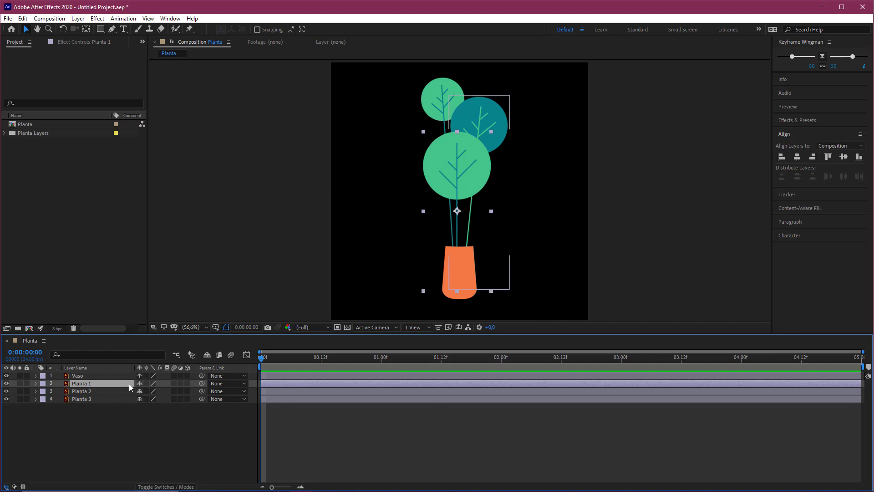
left_click(552, 162)
left_click(470, 170)
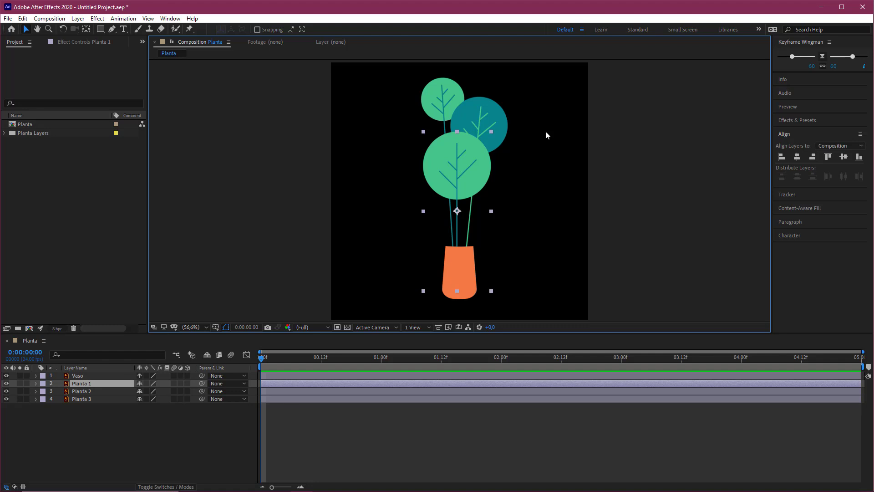
left_click(63, 29)
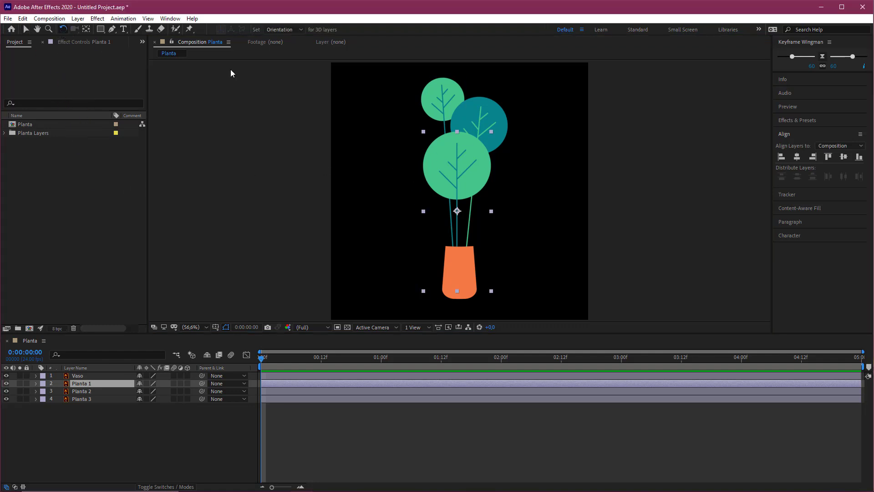
mouse_move(460, 145)
left_mouse_down()
mouse_move(487, 160)
mouse_move(408, 152)
mouse_move(502, 154)
mouse_move(452, 157)
left_mouse_up()
key("ctrl+z")
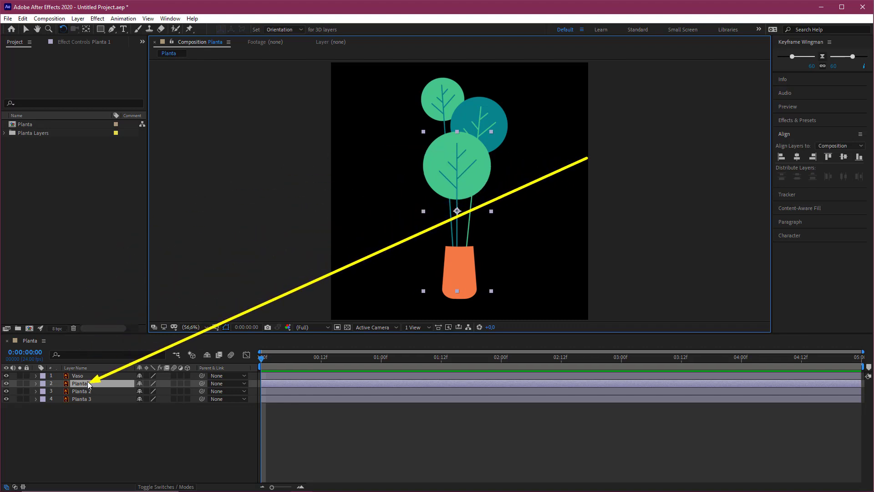
- Solo the Planta 1 layer and activate the Pan Behind (Anchor Point) tool
left_click(19, 384)
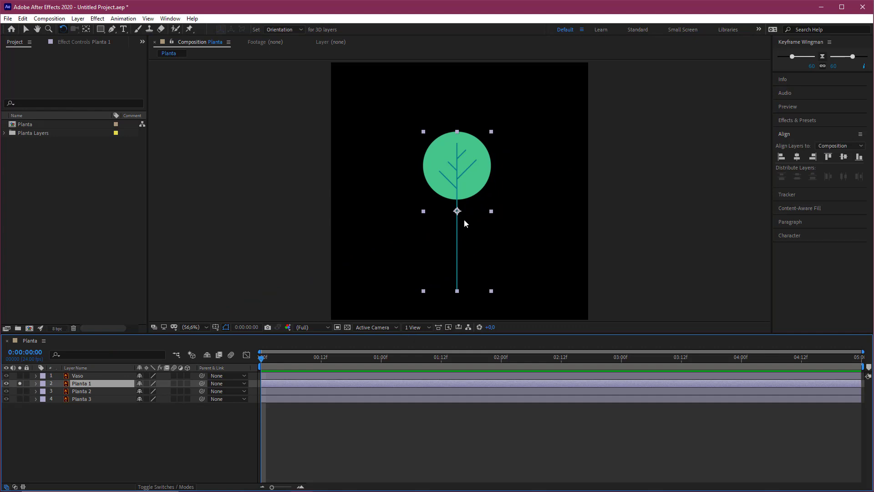
left_click(87, 30)
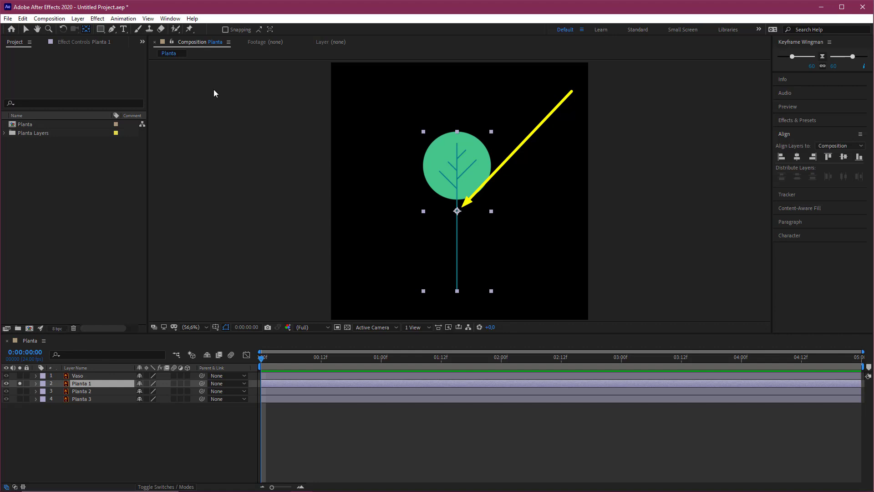
- Try rotating the soloed Planta 1 layer around its current anchor point and undo it
left_click(62, 28)
left_click_drag(385, 122, 418, 183)
key("ctrl+z")
- Move the Planta 1 layer's anchor point to the base of its stem and turn off its solo
left_click(86, 30)
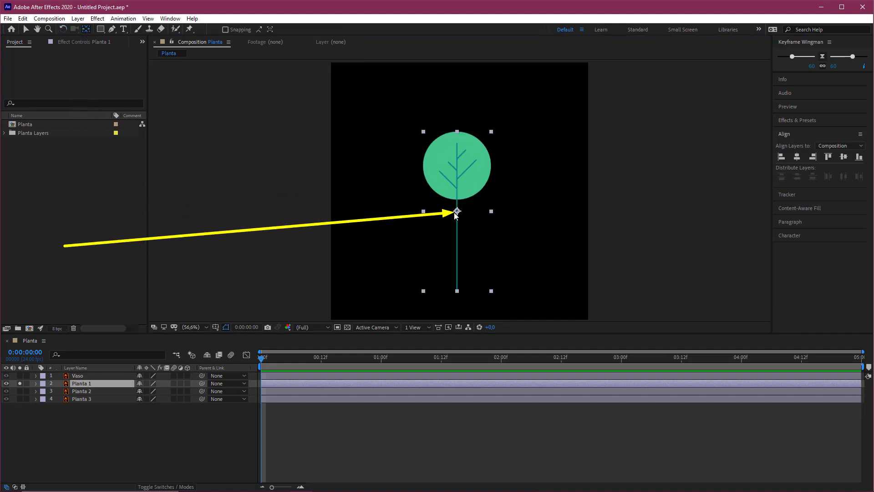
left_click_drag(457, 211, 458, 297)
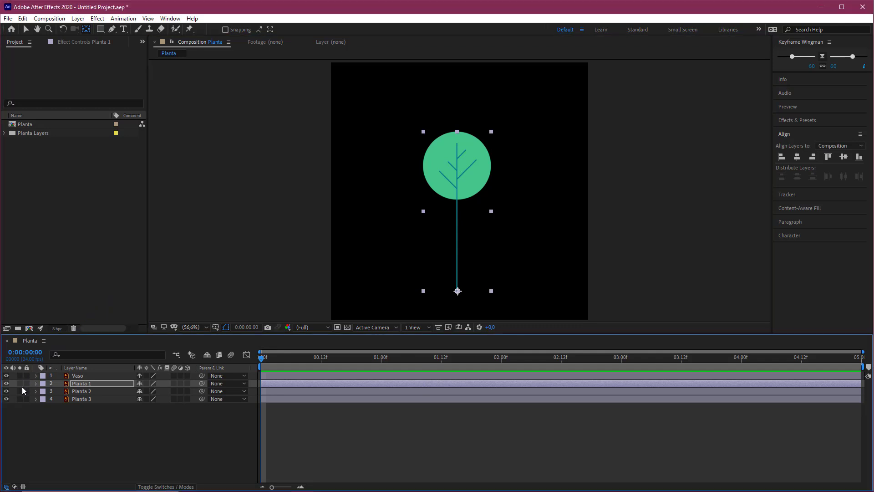
left_click(20, 383)
- Solo the Planta 2 layer and move its anchor point to the base of its stem
left_click(20, 391)
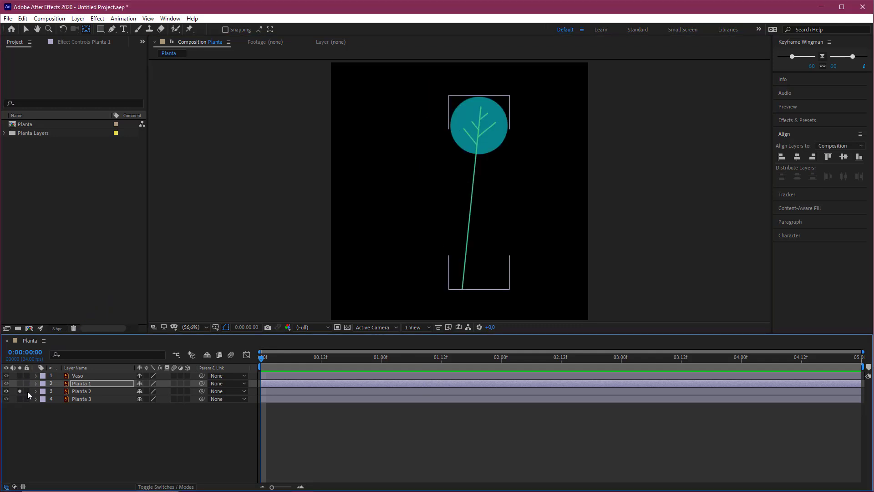
left_click(83, 392)
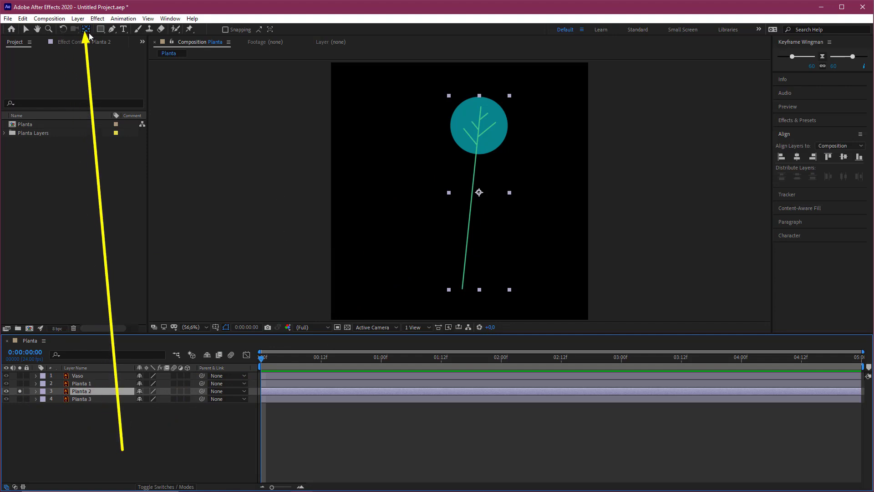
left_click_drag(479, 193, 462, 288)
- Isolate the Planta 3 layer, move its anchor point to the base of its stem, and restore the view of all layers
key("ctrl+Down")
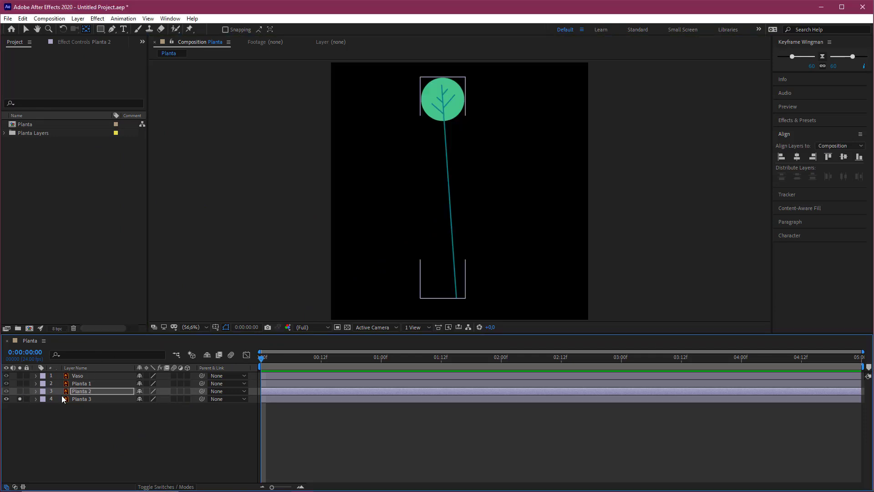
left_click_drag(444, 189, 458, 299)
key("ctrl+Down")
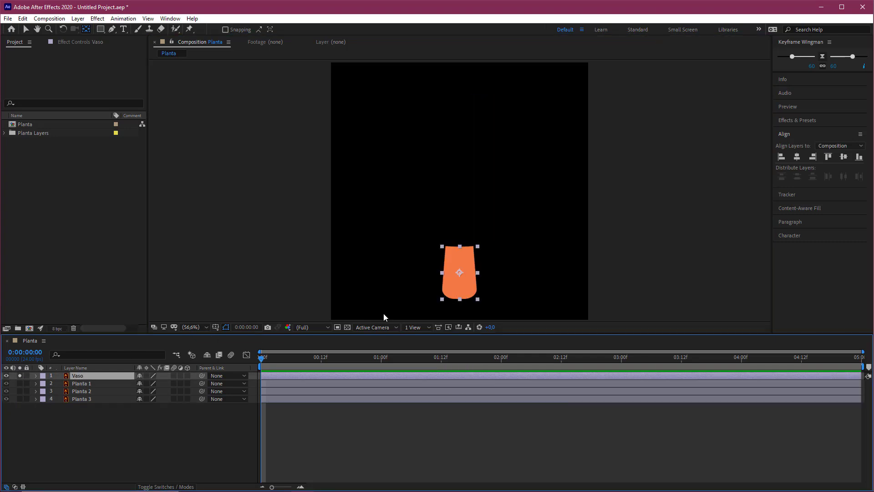
left_click(48, 419)
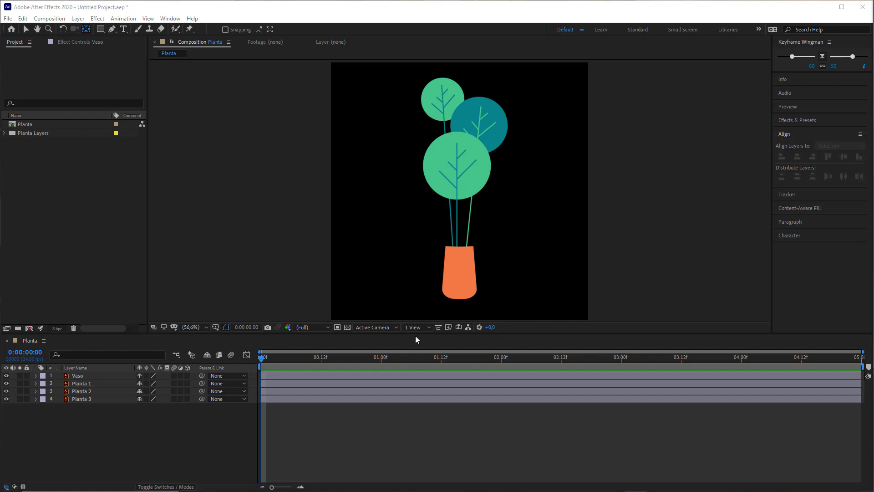
left_click(278, 358)
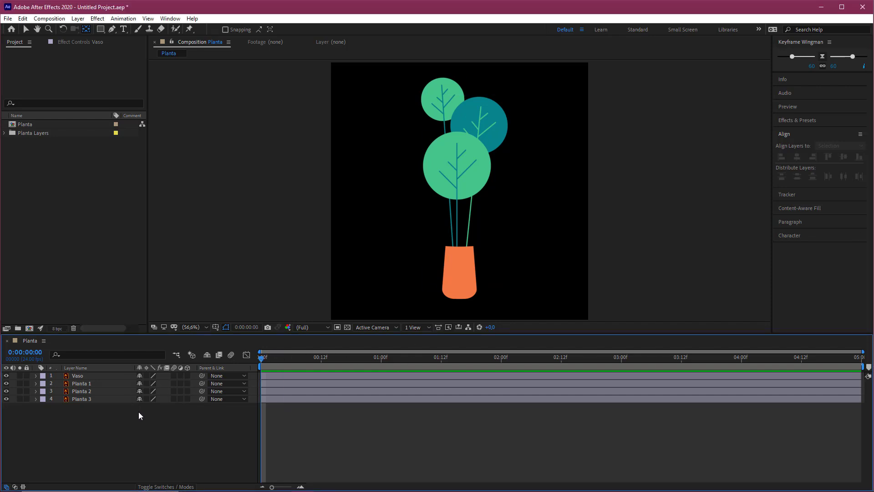
left_click(89, 384)
left_click(92, 400, "shift")
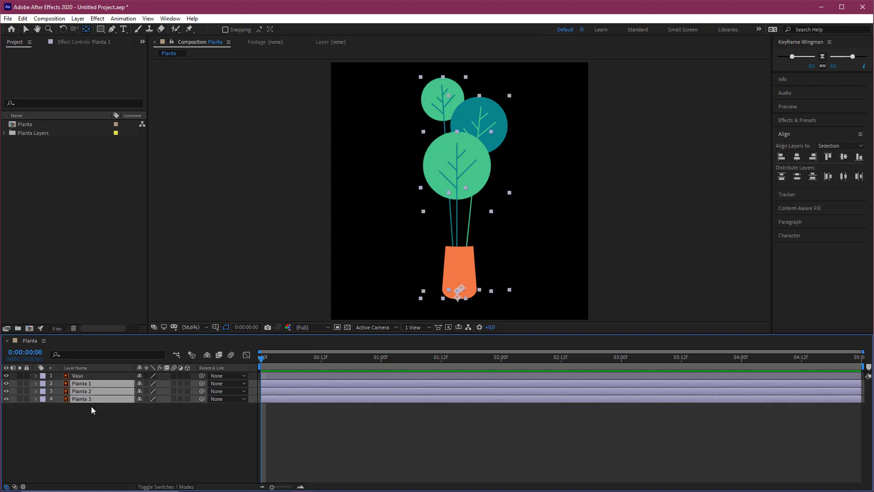
left_click(97, 407)
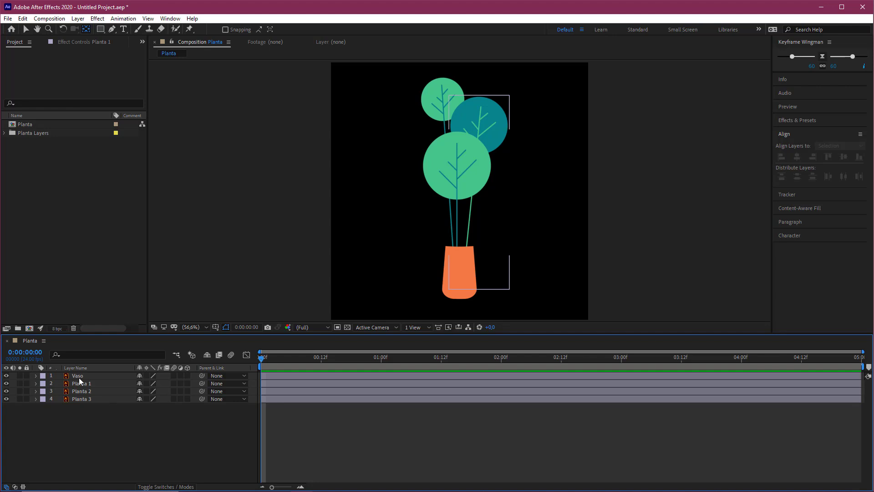
- Reveal the Rotation property of the Planta 1 layer
left_click(89, 385)
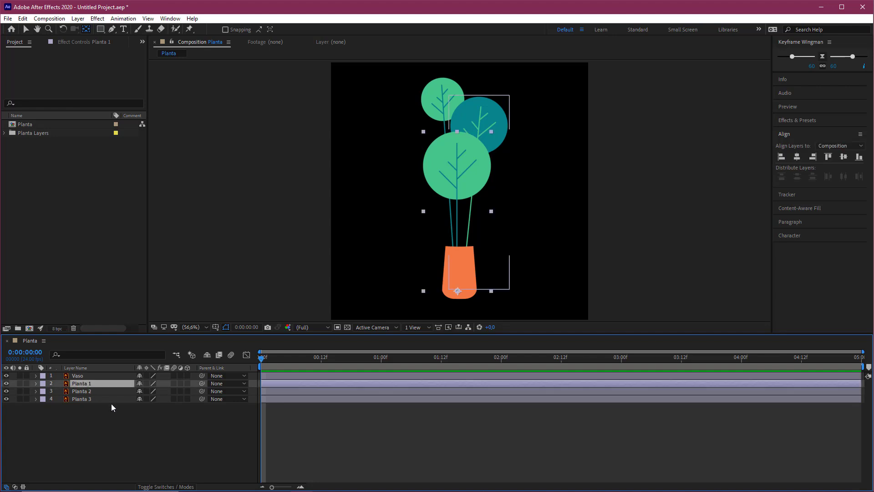
key("r")
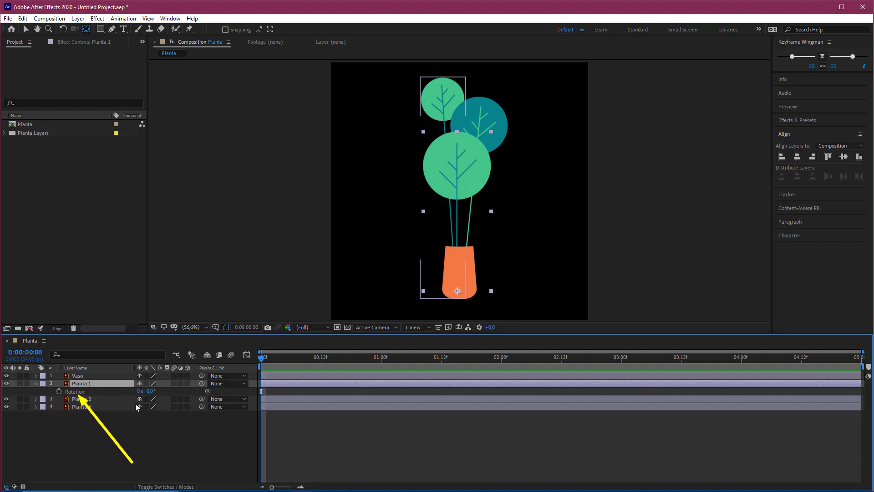
key("Escape")
mouse_move(314, 254)
left_mouse_down()
mouse_move(264, 353)
mouse_move(262, 362)
mouse_move(277, 362)
mouse_move(261, 362)
left_mouse_up()
key("Escape")
left_click_drag(99, 276, 61, 390)
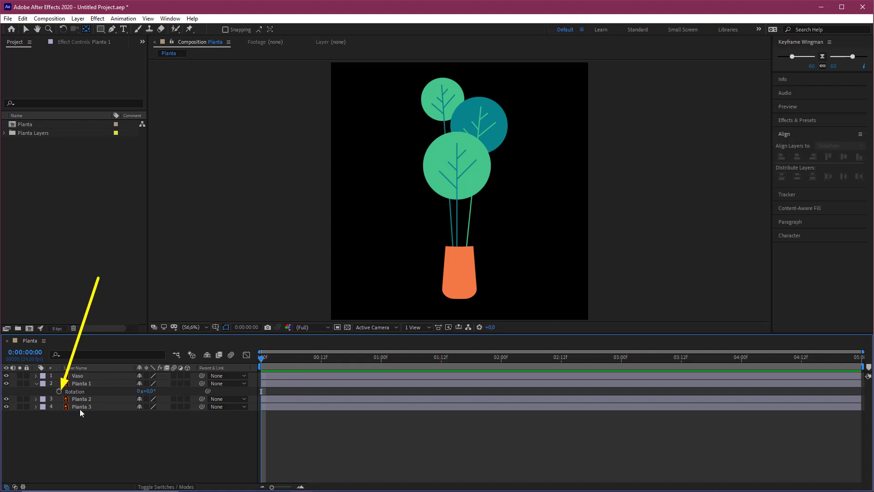
key("Escape")
- Add Rotation keyframes to the Planta 1 layer at 0:00:00:00 and 0:00:01:06
left_click(59, 392)
left_click_drag(262, 358, 411, 368)
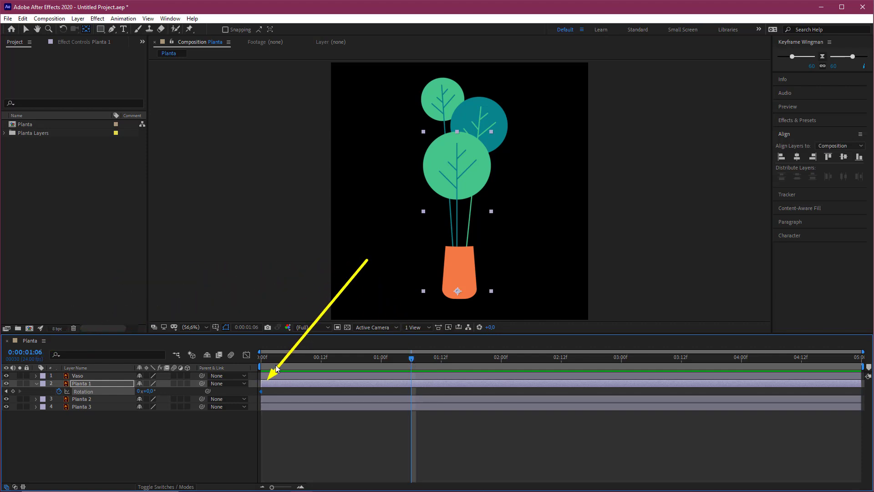
key("Home")
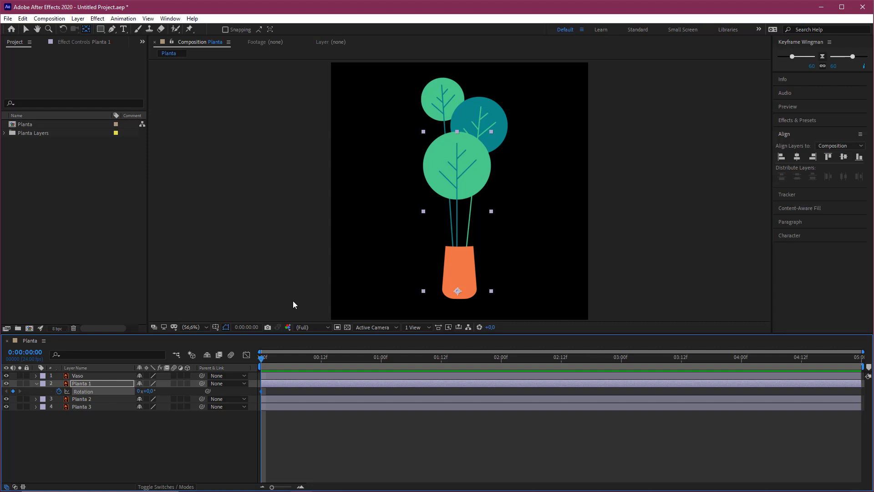
key("shift+Page_Down")
key("shift+Page_Down")
key("shift+Page_Down")
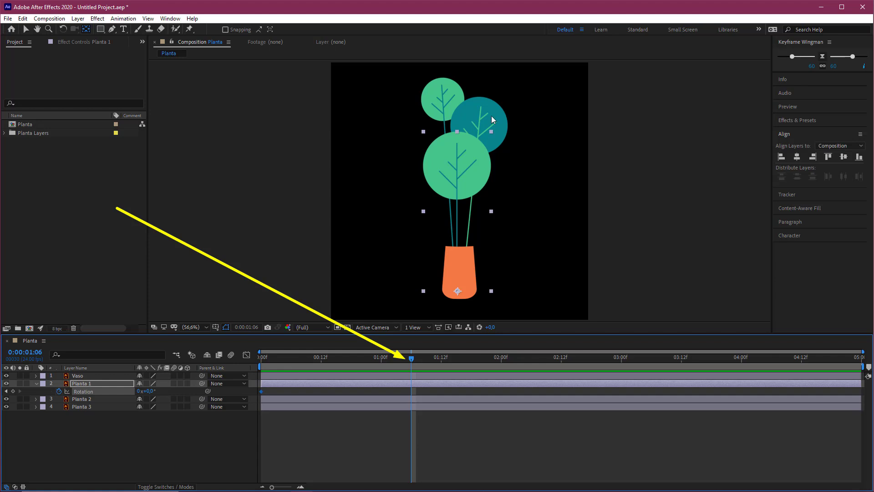
mouse_move(410, 361)
left_mouse_down()
mouse_move(395, 360)
mouse_move(412, 364)
left_mouse_up()
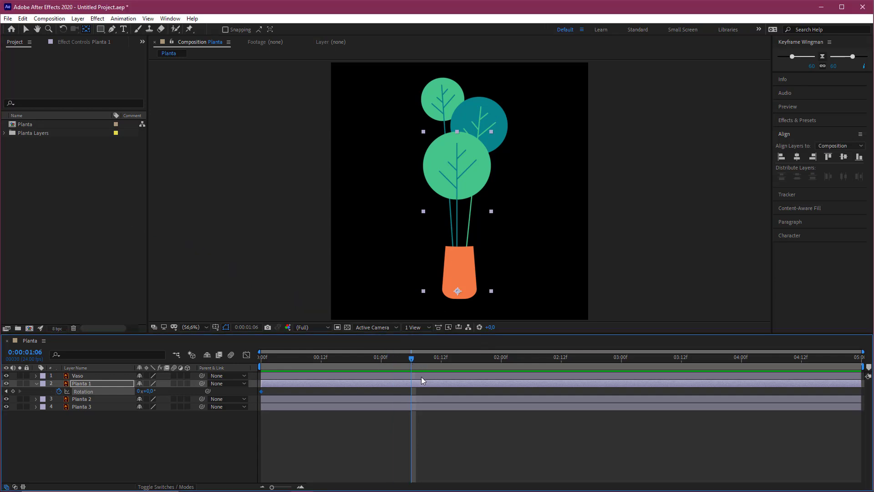
left_click(13, 391)
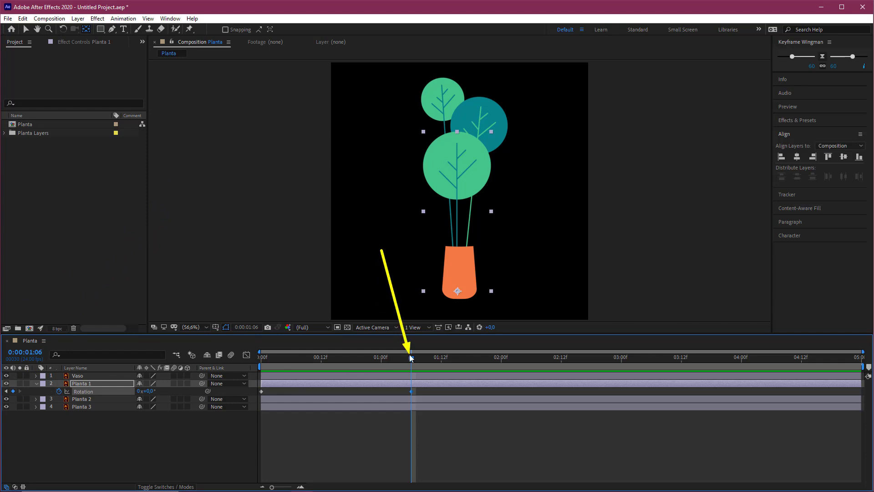
- Set the Planta 1 layer's Rotation to -5° on the keyframe at 0:00:00:00
mouse_move(411, 357)
left_mouse_down()
mouse_move(273, 357)
mouse_move(249, 368)
left_mouse_up()
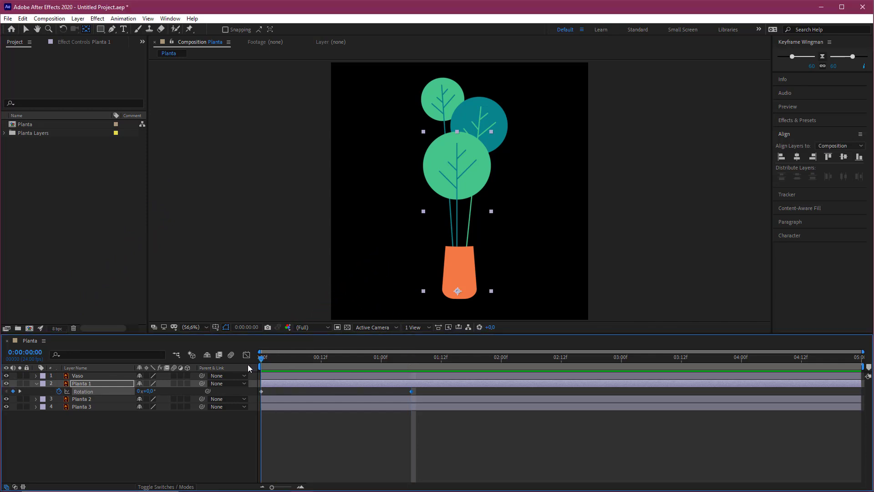
left_click(316, 275)
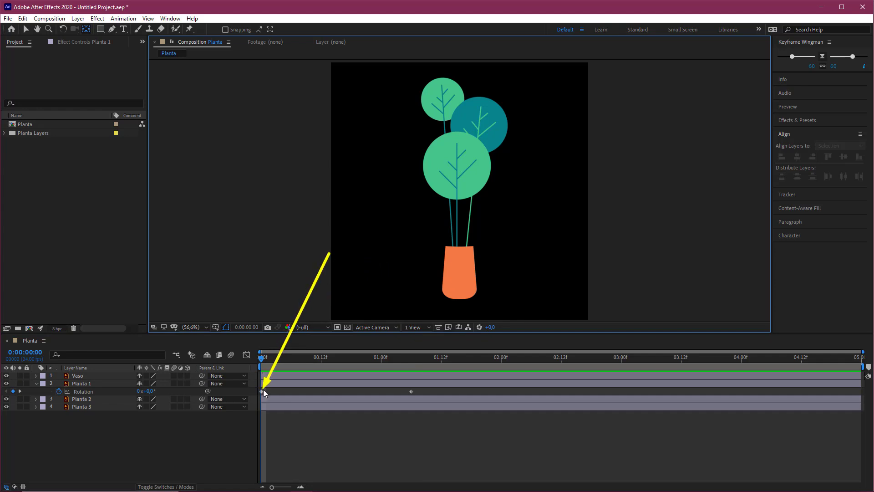
left_click(149, 392)
type("-5")
key("Return")
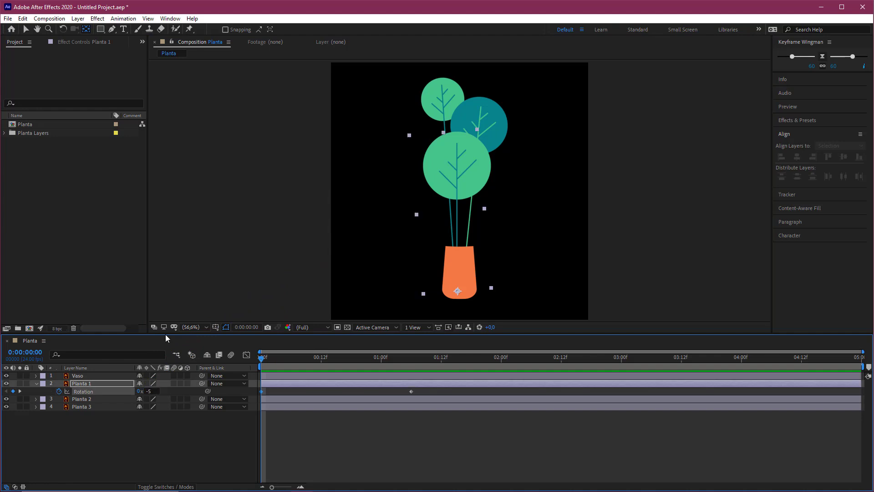
- Set the Planta 1 layer's Rotation to 5° on the keyframe at 0:00:01:06
left_click_drag(285, 360, 411, 371)
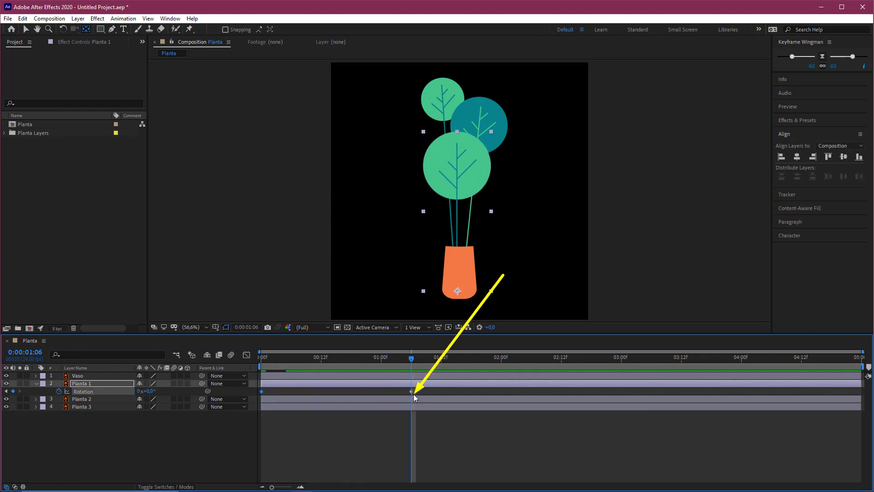
left_click(148, 391)
type("5")
key("Return")
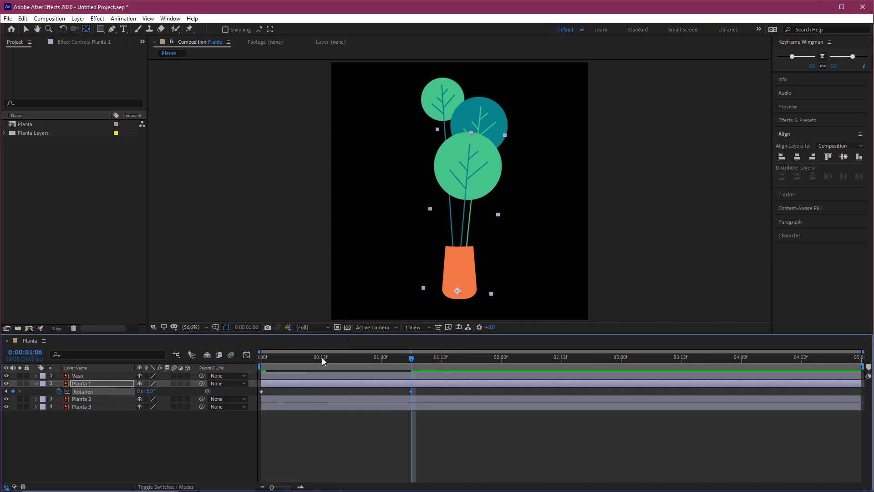
- Return the current time to the first frame of the Planta composition
key("Home")
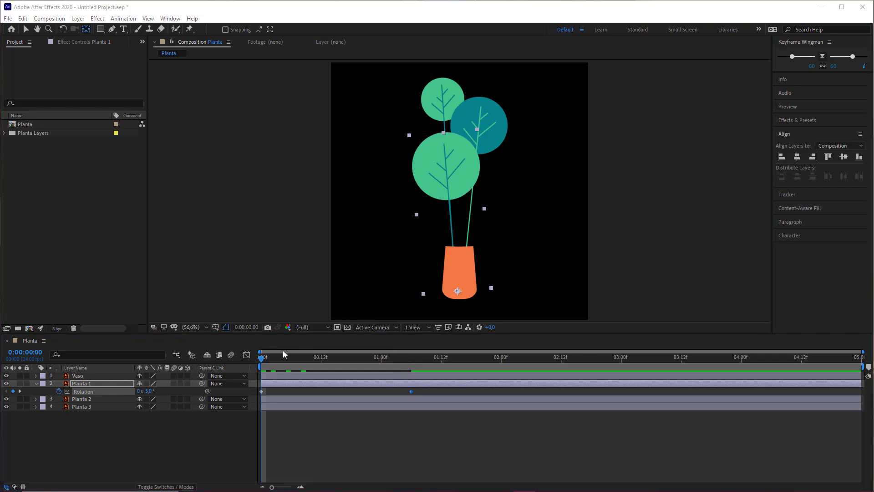
left_click(266, 368)
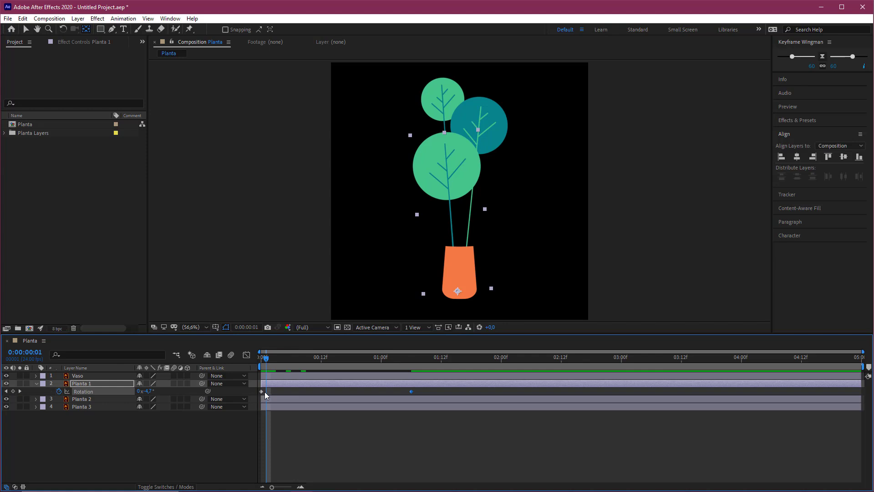
left_click_drag(271, 365, 258, 368)
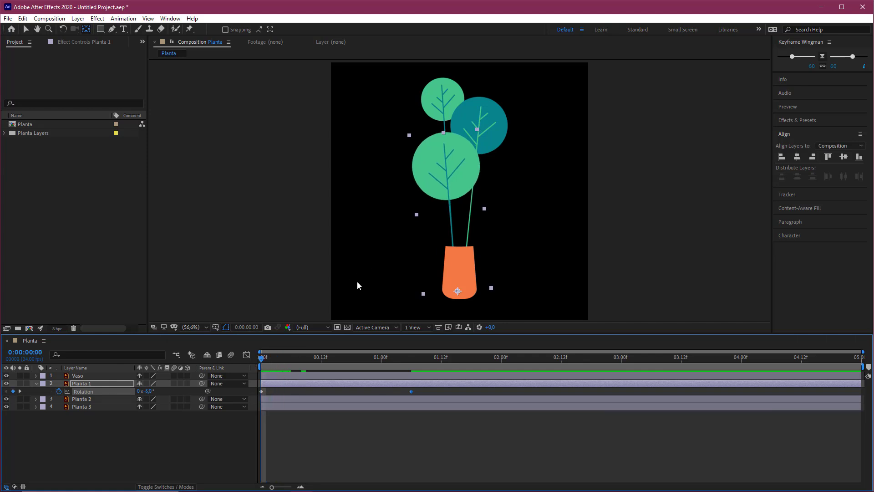
- Preview the Planta 1 layer's sway between its two Rotation keyframes
key("space")
key("space")
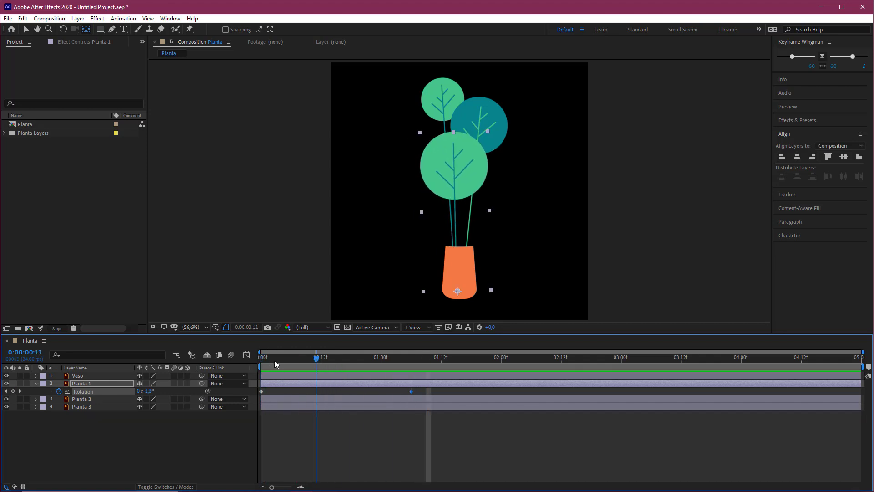
key("space")
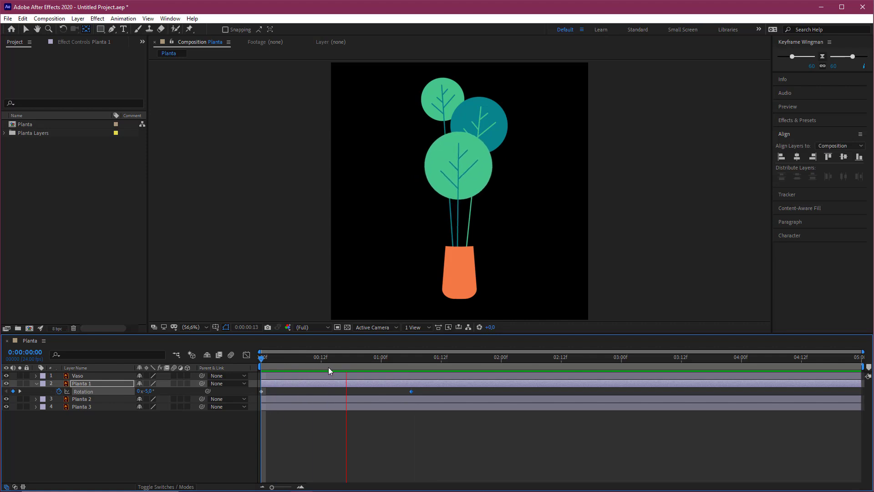
left_click_drag(266, 356, 301, 358)
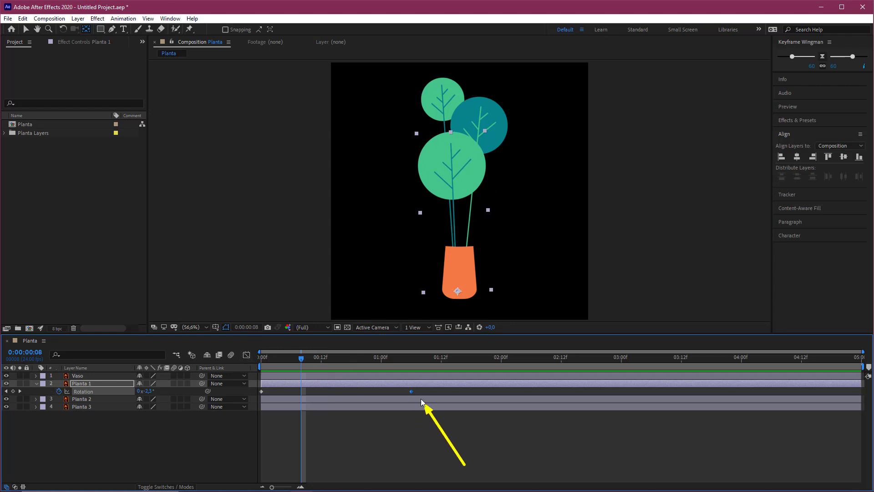
- Set the Keyframe Velocity of both Planta 1 Rotation keyframes to 60% incoming and 60% outgoing influence
mouse_move(417, 398)
left_mouse_down()
mouse_move(116, 364)
mouse_move(85, 392)
left_mouse_up()
key("Escape")
left_click(87, 393)
mouse_move(300, 280)
left_mouse_down()
mouse_move(265, 383)
mouse_move(383, 322)
mouse_move(411, 391)
left_mouse_up()
key("Escape")
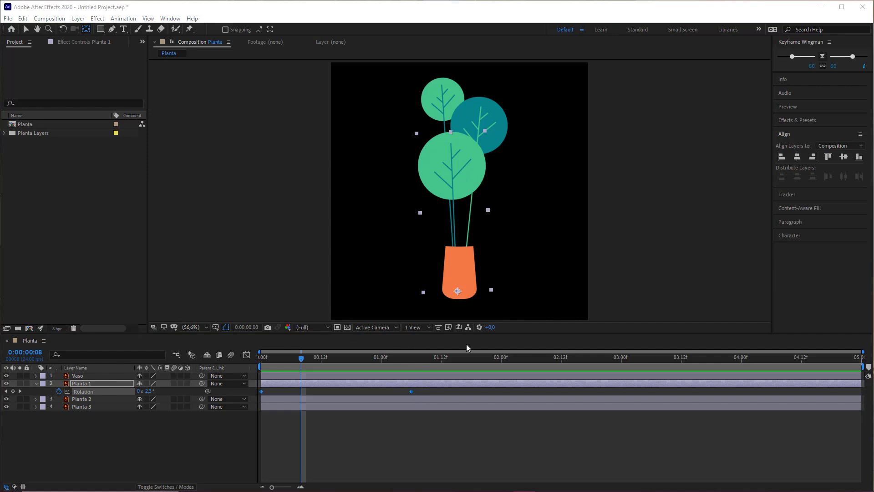
right_click(412, 392)
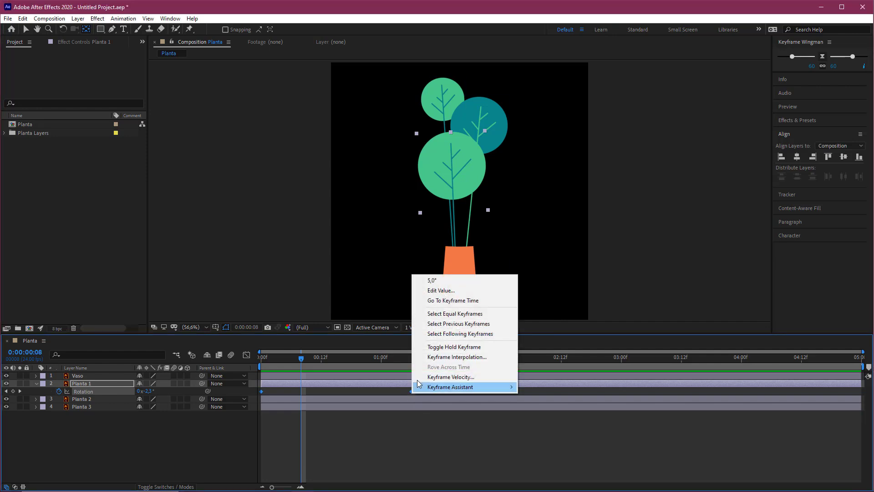
left_click(459, 381)
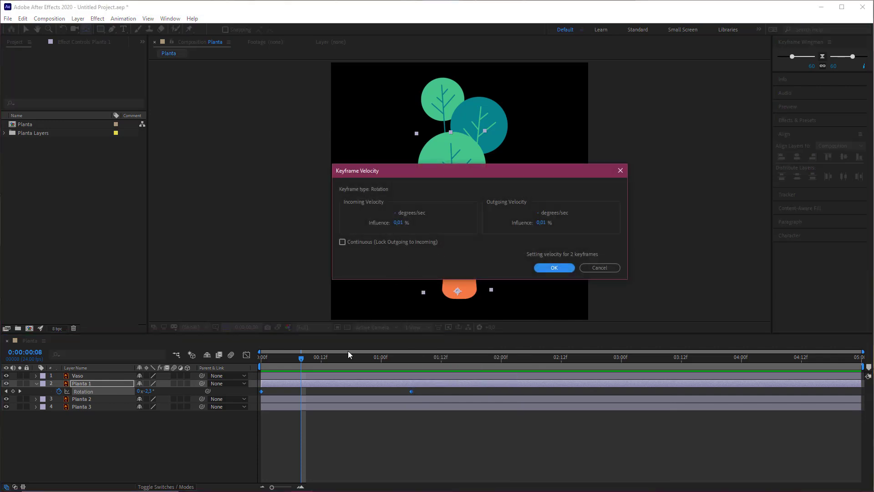
left_click(398, 222)
type("60")
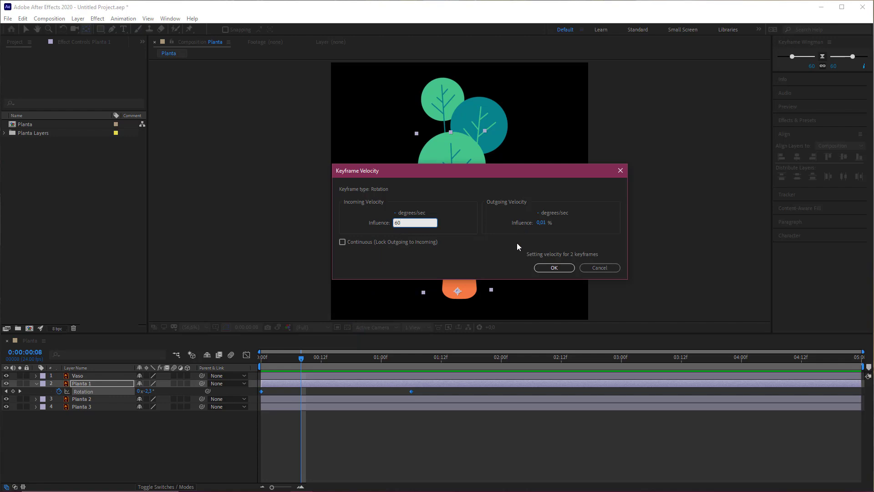
left_click(541, 224)
type("60")
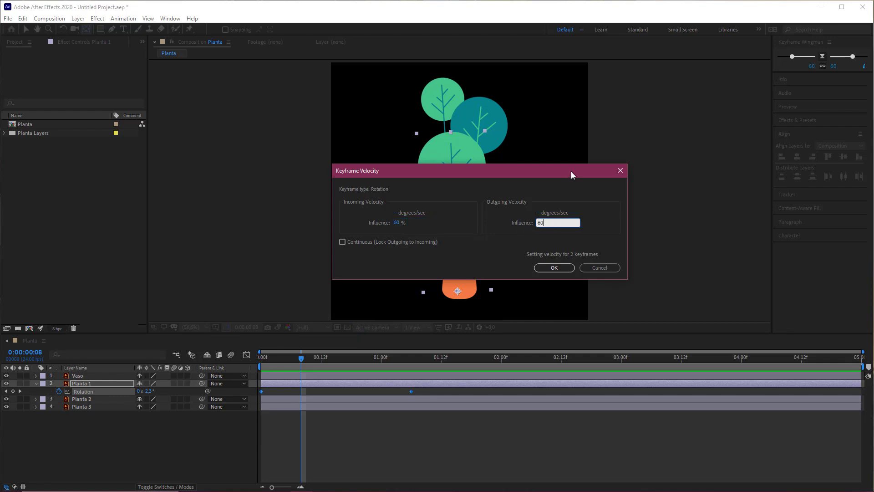
left_click(569, 268)
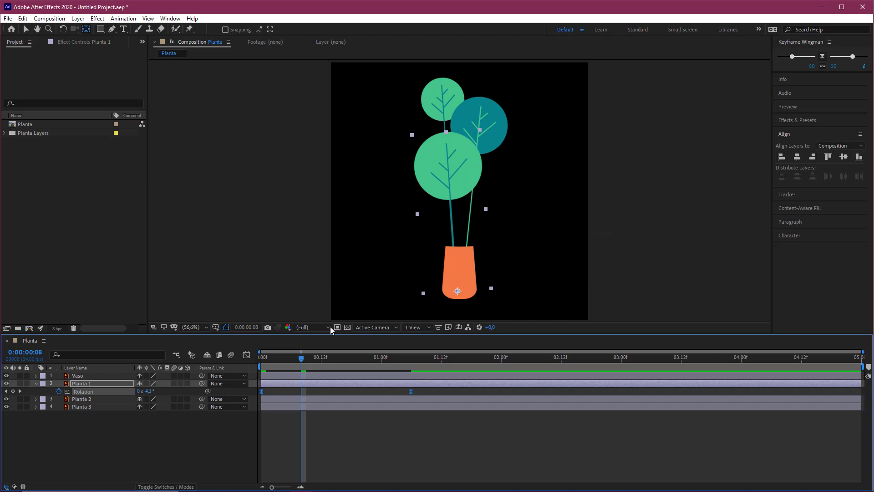
- Preview the eased Planta 1 sway from the first frame of the composition
left_click_drag(301, 362, 258, 361)
left_click(334, 437)
key("space")
left_click_drag(407, 360, 254, 360)
key("space")
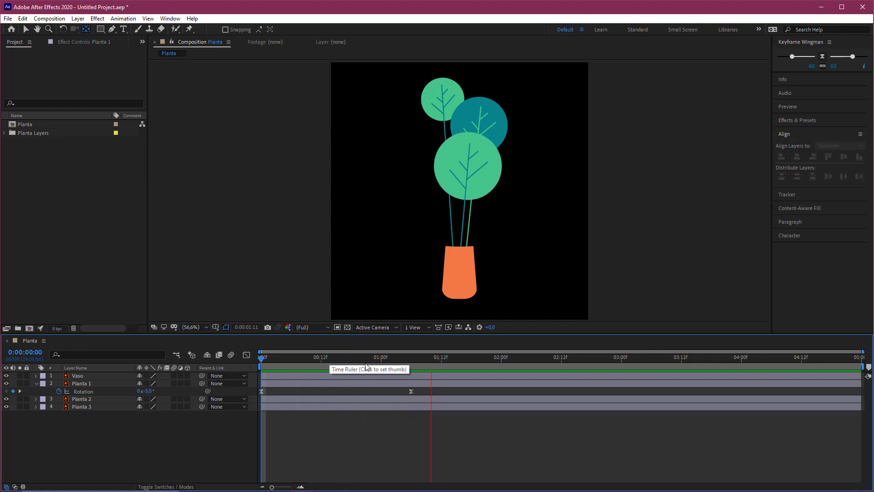
left_click(318, 357)
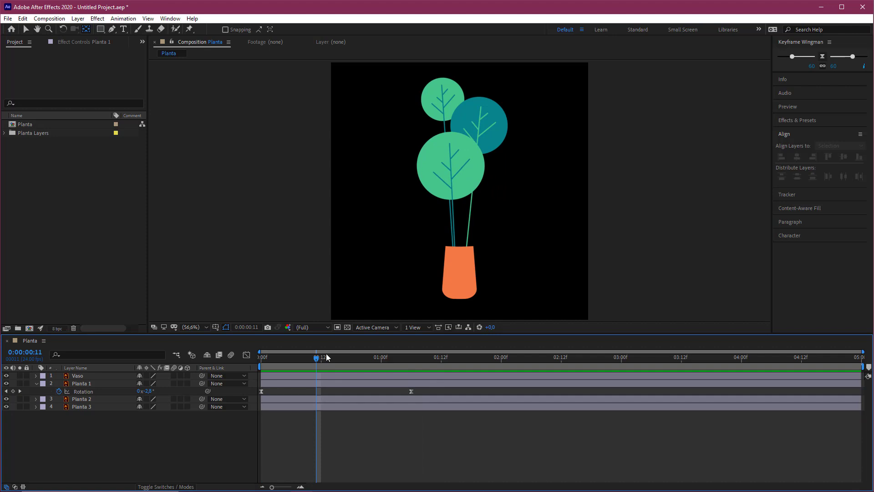
- Examine the Planta 1 layer's Rotation speed curve in the Graph Editor, then return to the keyframe view at 0:00:00:00
left_click(167, 383)
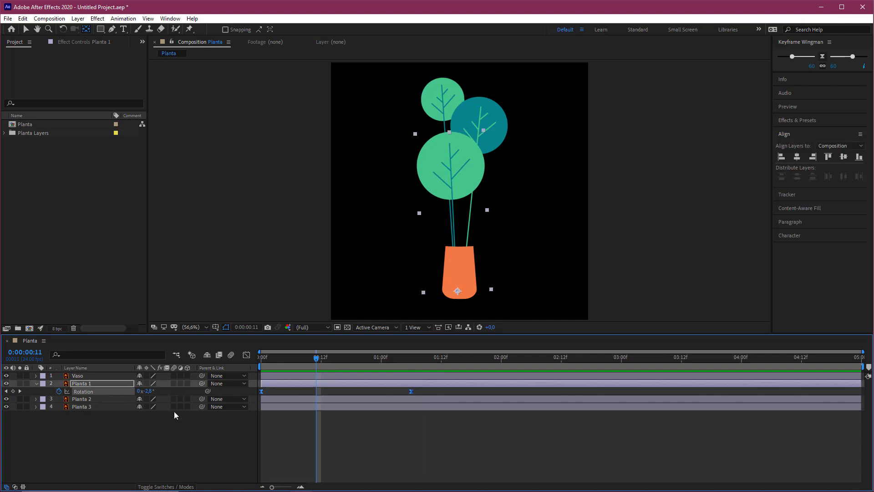
left_click(247, 355)
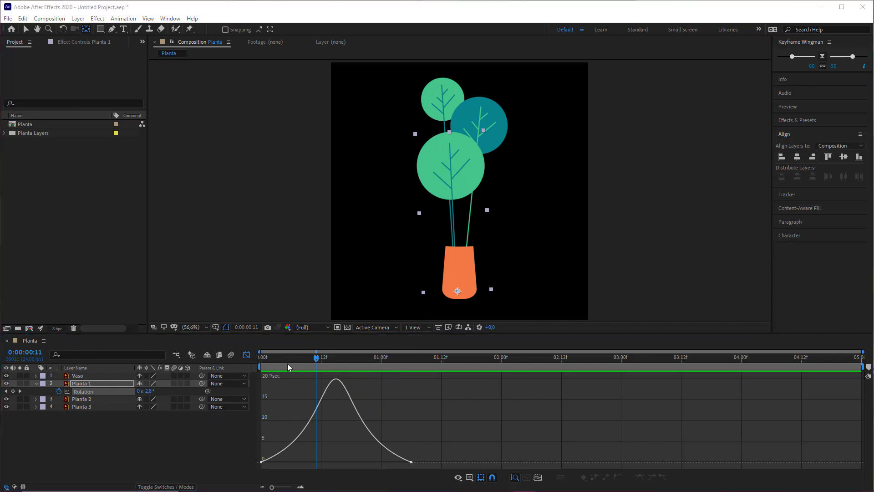
key("Home")
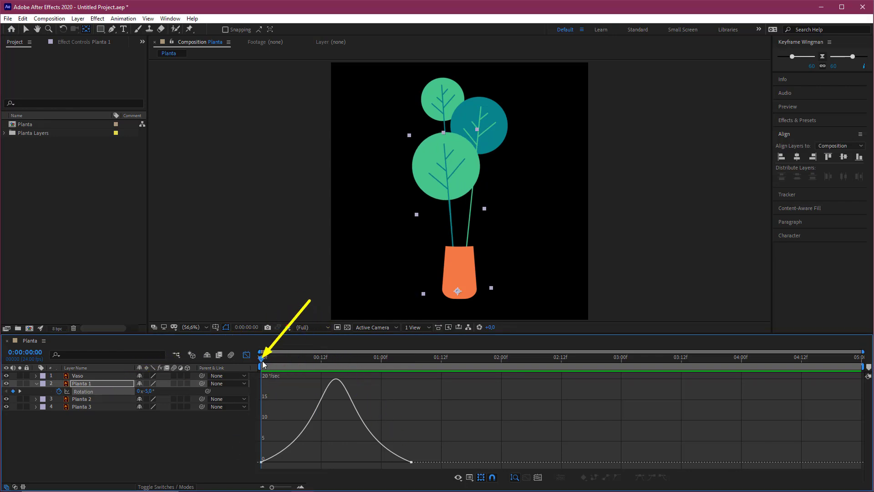
key("shift+F3")
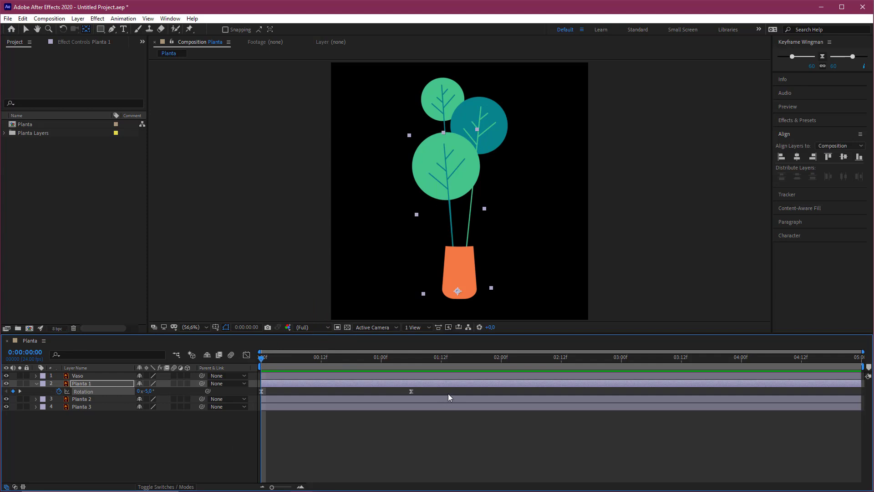
mouse_move(363, 394)
left_mouse_down()
mouse_move(455, 342)
mouse_move(729, 60)
mouse_move(785, 64)
mouse_move(771, 63)
mouse_move(758, 85)
mouse_move(771, 82)
mouse_move(471, 159)
mouse_move(273, 392)
mouse_move(291, 393)
mouse_move(280, 386)
mouse_move(336, 356)
mouse_move(339, 411)
mouse_move(365, 397)
left_mouse_up()
mouse_move(312, 378)
left_mouse_down()
mouse_move(328, 349)
mouse_move(290, 356)
left_mouse_up()
left_click_drag(290, 357, 289, 356)
mouse_move(462, 383)
left_mouse_down()
mouse_move(730, 73)
mouse_move(746, 122)
mouse_move(716, 140)
left_mouse_up()
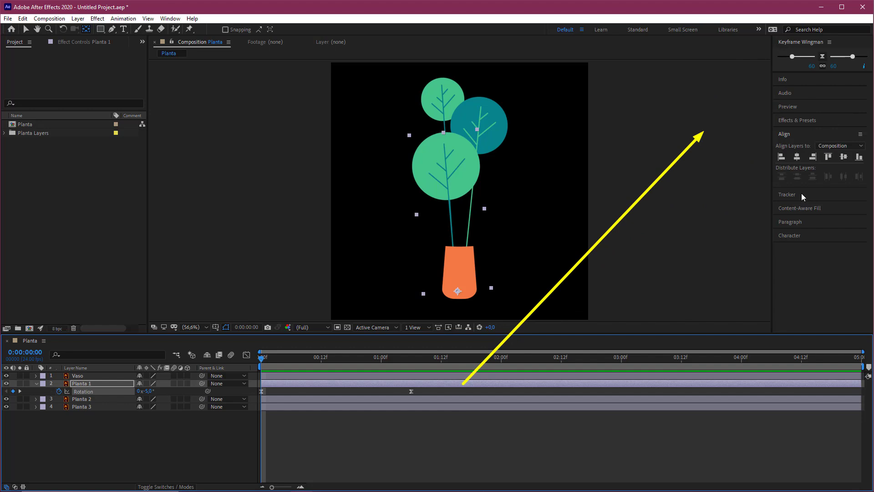
key("Escape")
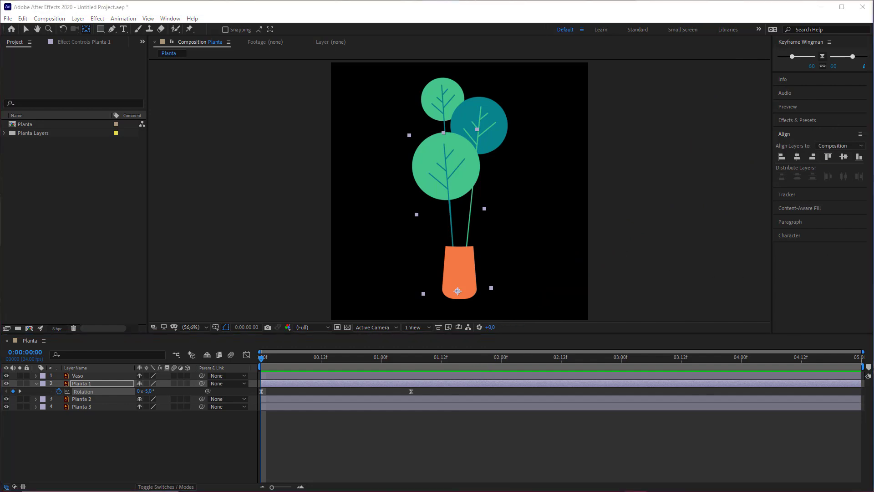
- Play the Planta 1 animation past its last Rotation keyframe, check 0:00:01:06, and return to the first frame
left_click(347, 467)
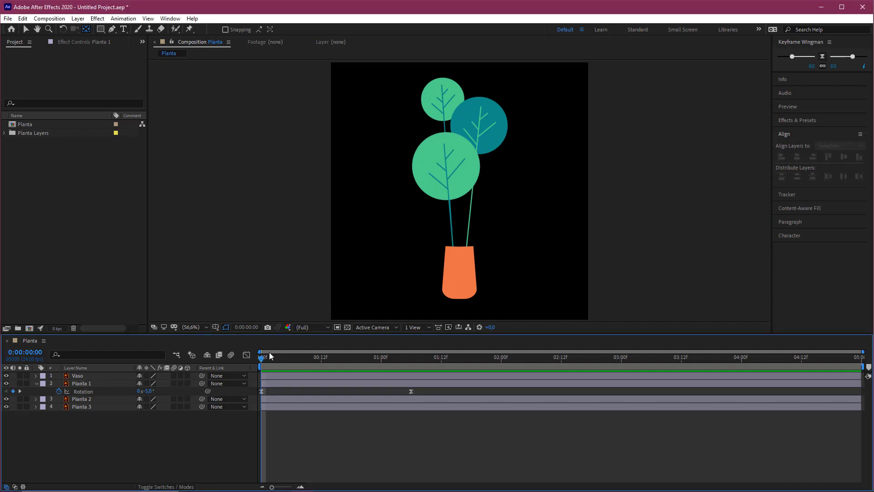
key("space")
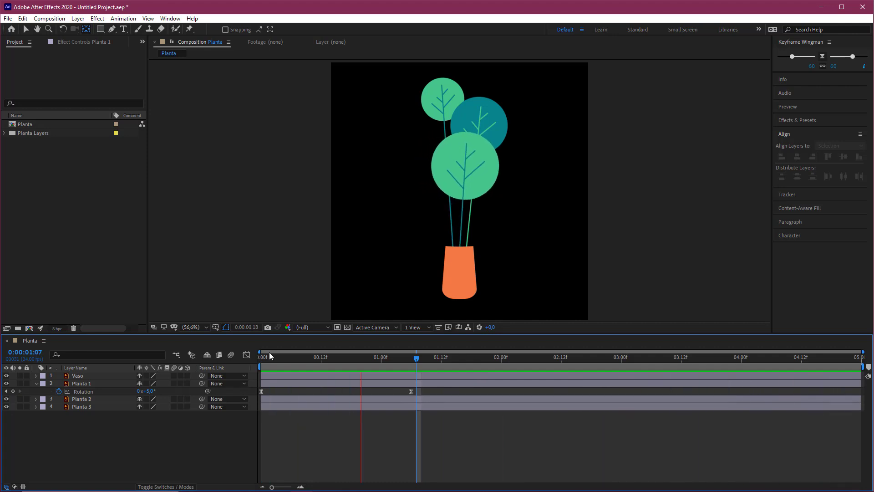
key("space")
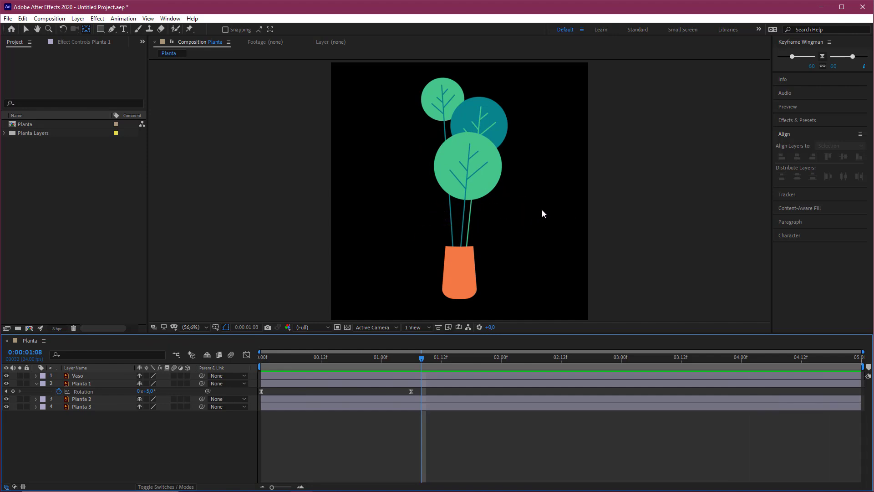
left_click(411, 359)
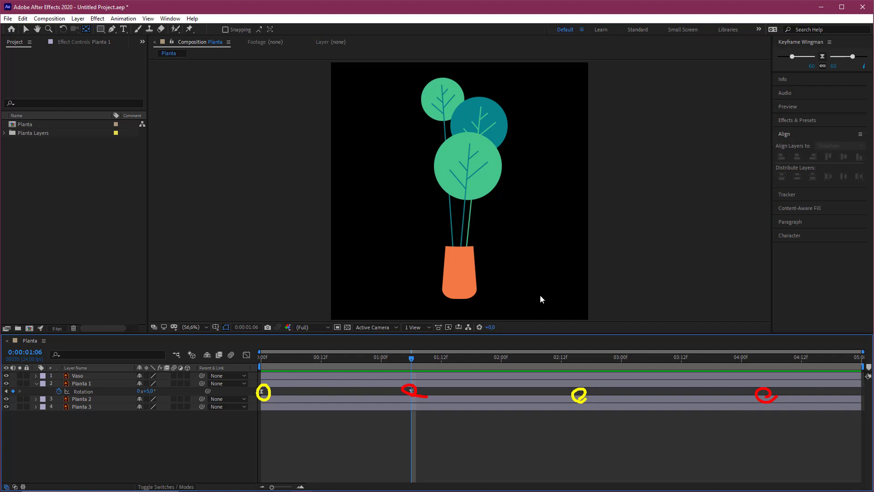
key("Home")
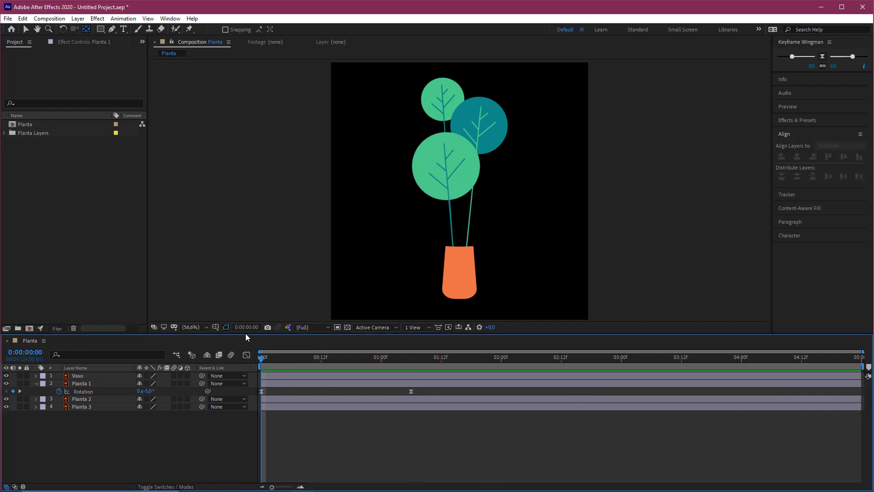
- Add the expression loopOut(type = "cycle", numKeyframes = 0) to the Planta 1 layer's Rotation from the expression language's Property functions
left_click_drag(188, 322, 105, 395)
left_click_drag(164, 260, 88, 387)
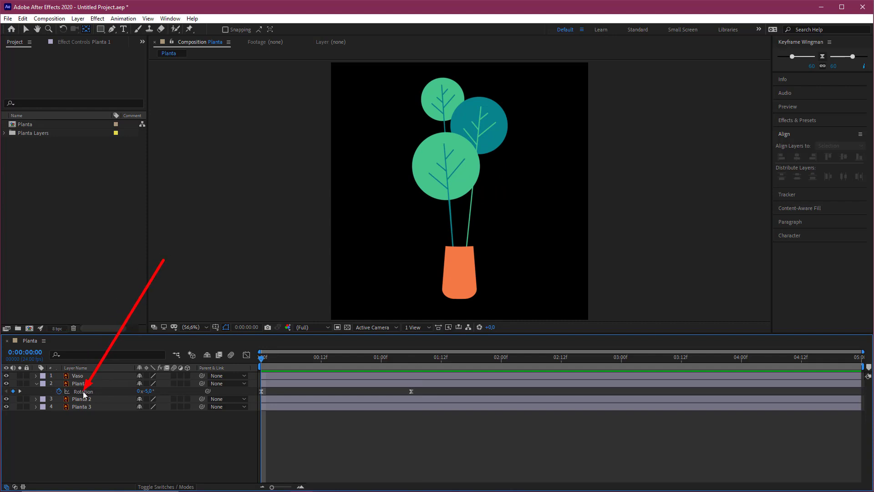
left_click_drag(83, 392, 81, 392)
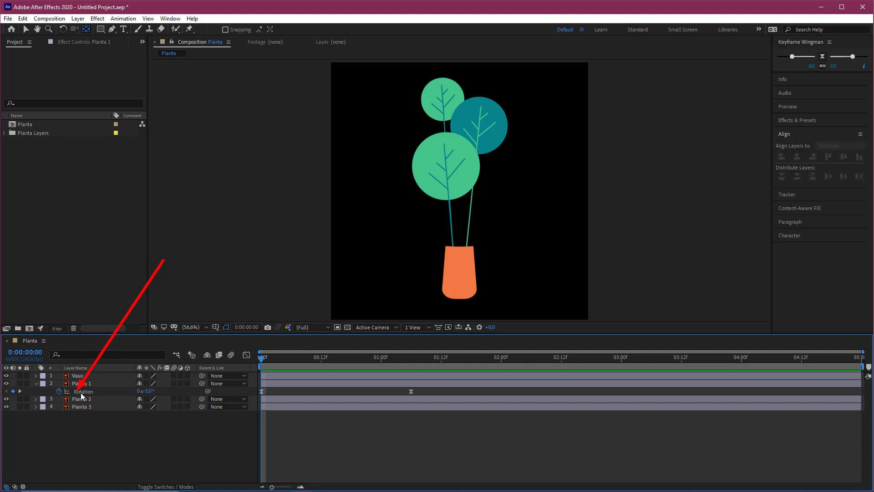
key("Escape")
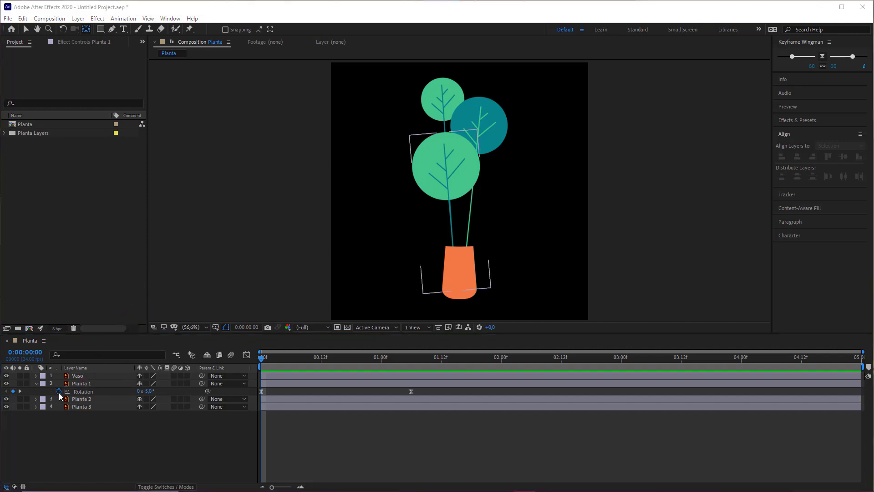
left_click(59, 392, "alt")
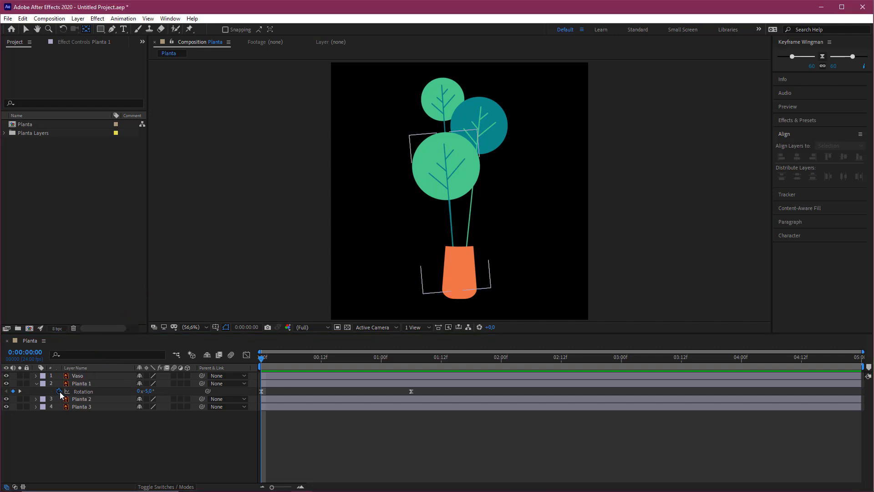
mouse_move(376, 283)
left_mouse_down()
mouse_move(311, 394)
mouse_move(321, 392)
left_mouse_up()
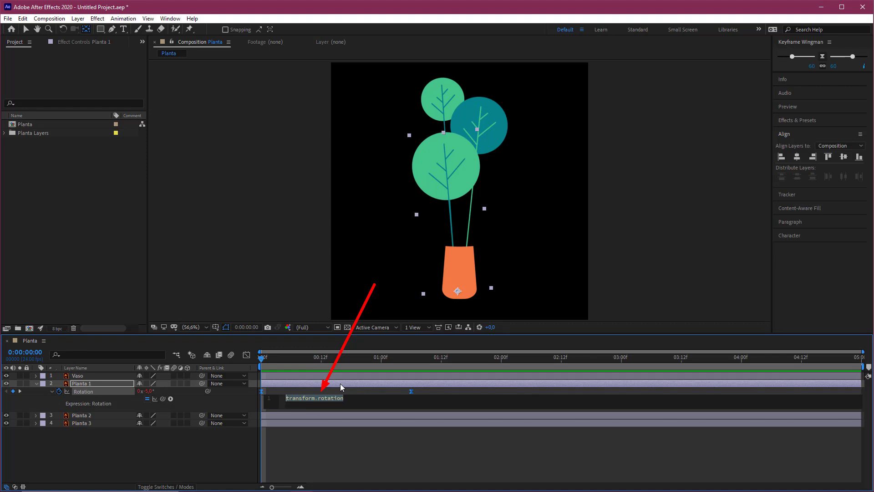
key("Escape")
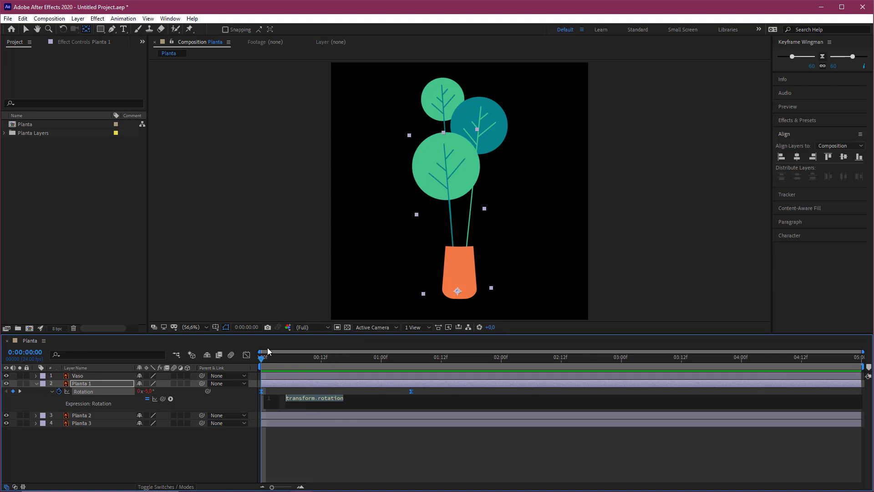
left_click_drag(246, 281, 173, 397)
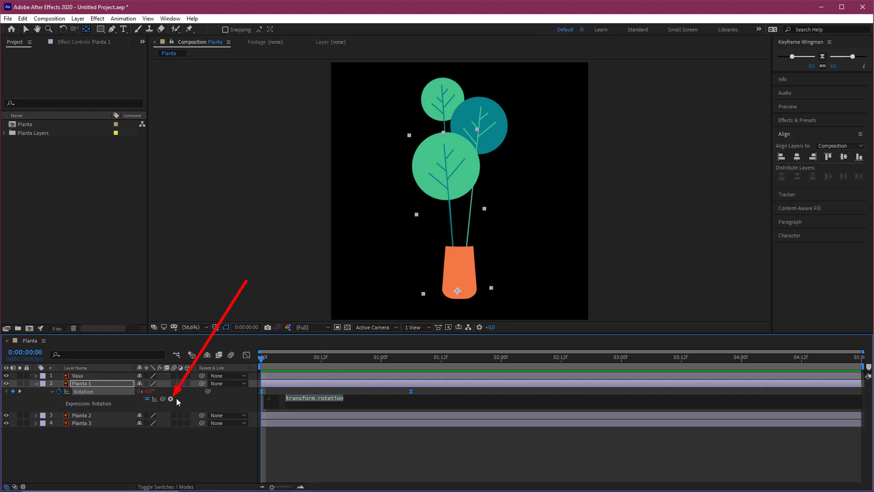
left_click(172, 400)
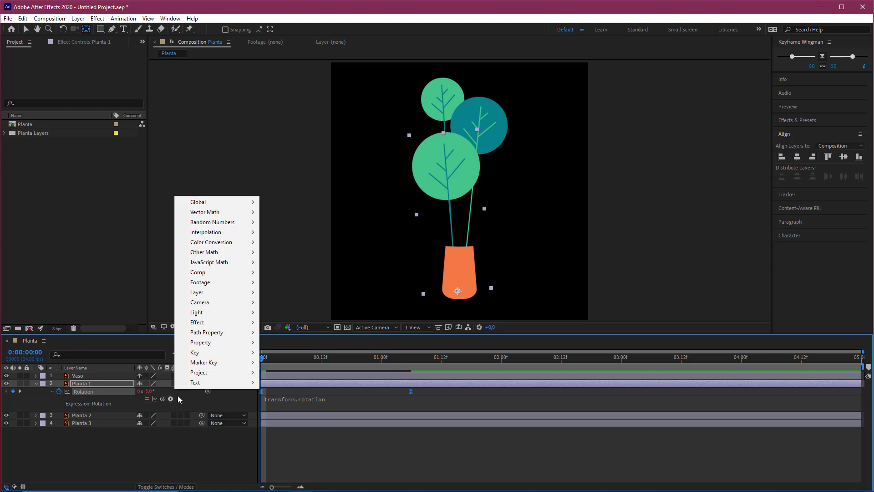
mouse_move(213, 344)
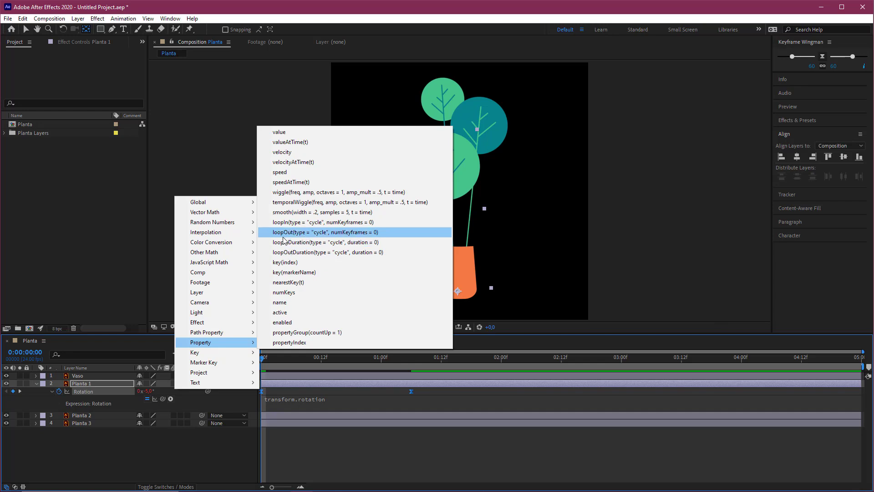
left_click(299, 233)
left_click(337, 437)
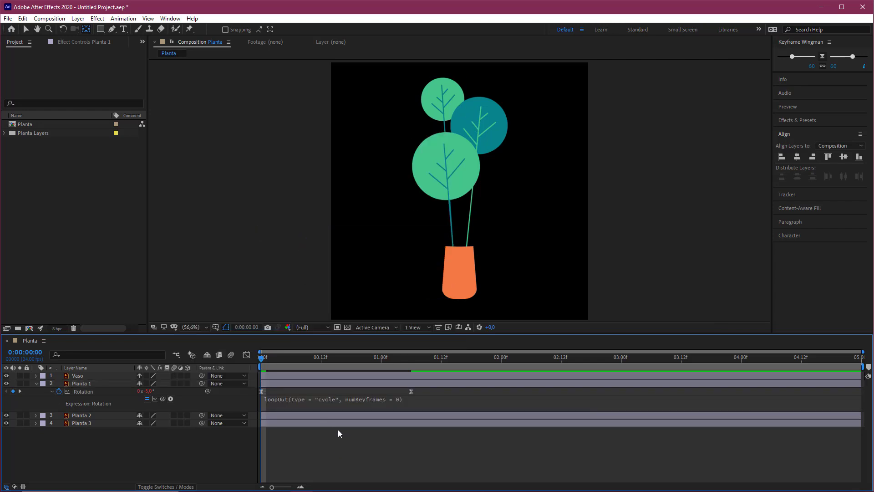
- Preview the cycling Rotation loop on Planta 1 and move the current time back to 0:00:00:01
key("space")
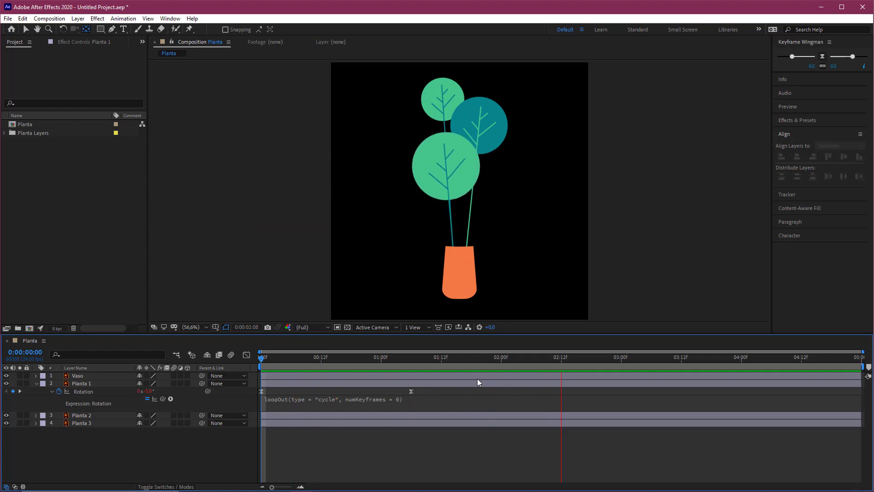
key("space")
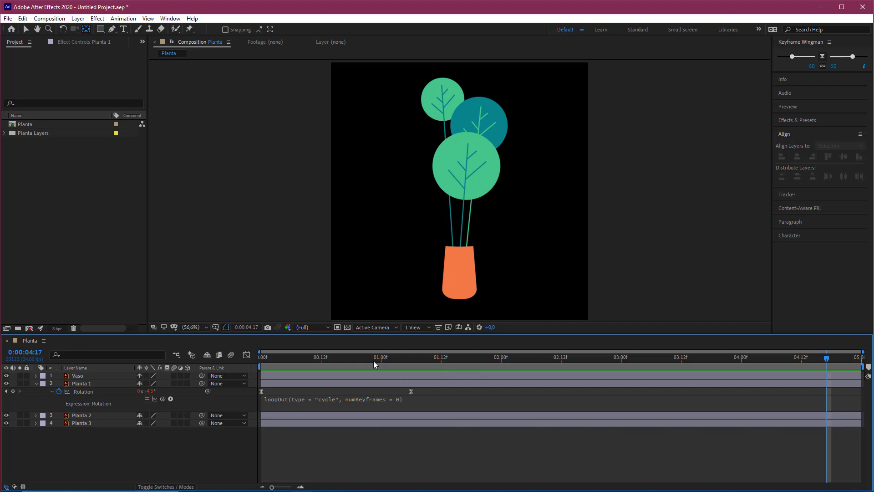
left_click(267, 356)
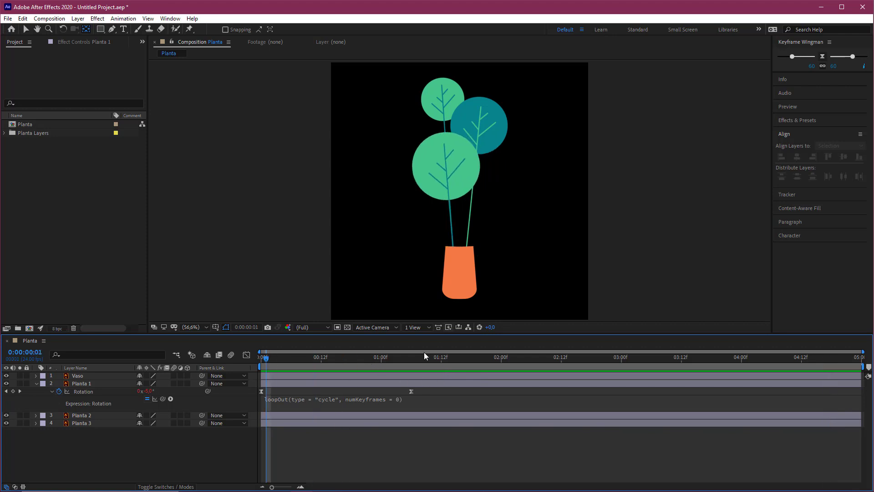
- Change the loop type in the Planta 1 layer's Rotation expression to "pingpong" after previewing the cycling loop
key("space")
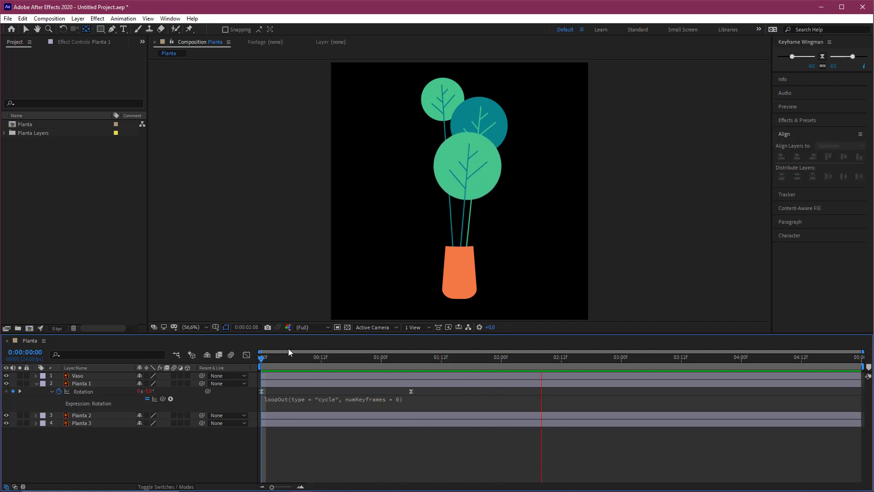
key("space")
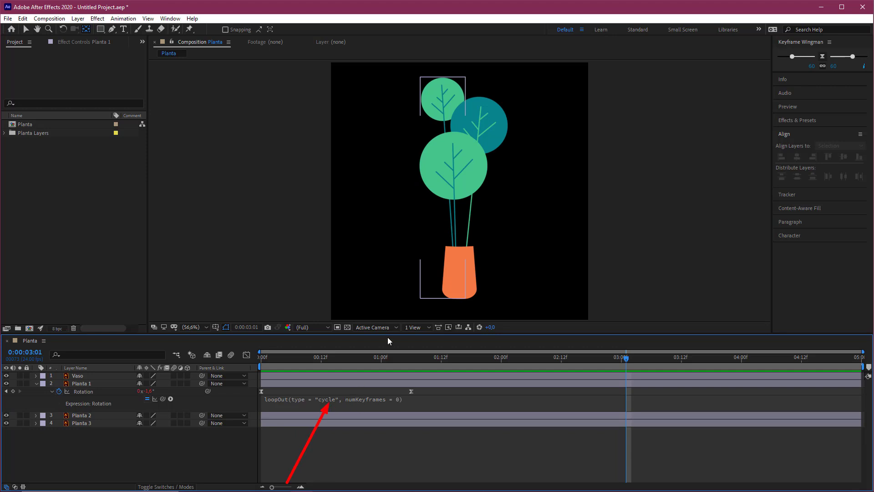
left_click(327, 400)
key("Delete")
key("Delete")
key("Delete")
key("Delete")
key("BackSpace")
mouse_move(457, 490)
type("pingp")
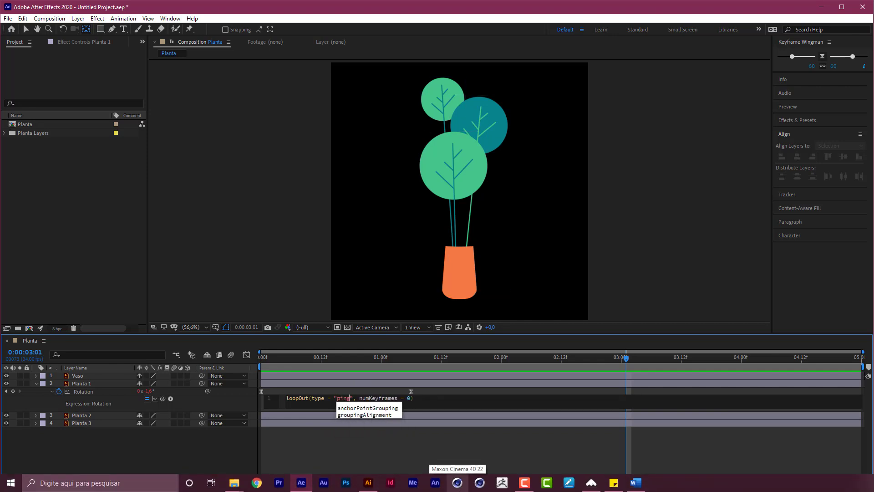
type("ong")
left_click(420, 391)
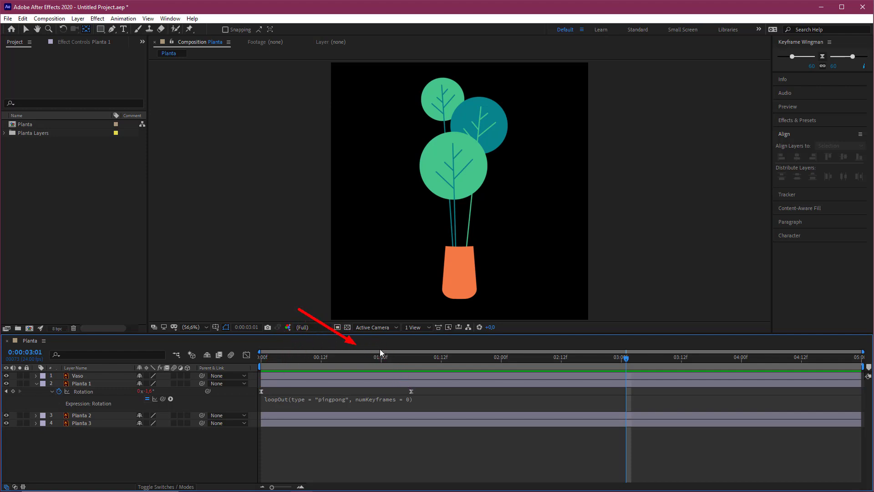
- Preview the pingpong Rotation loop on Planta 1 and scrub the current time to 0:00:00:08
key("space")
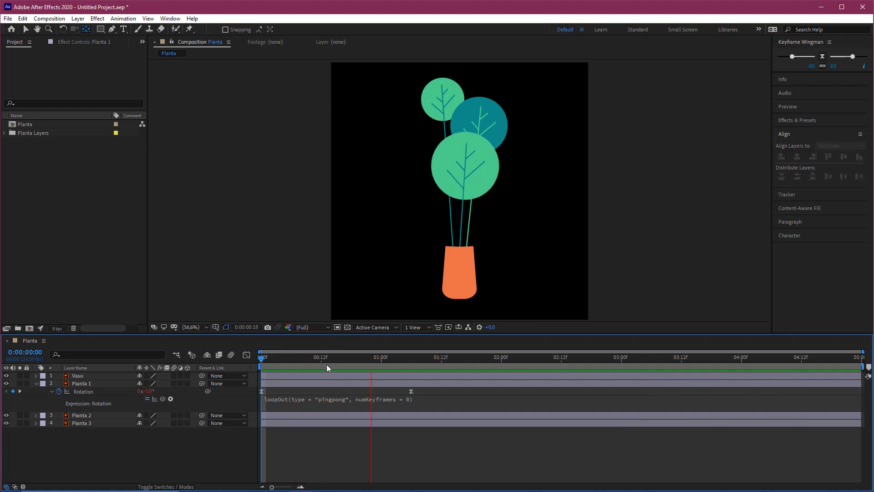
key("space")
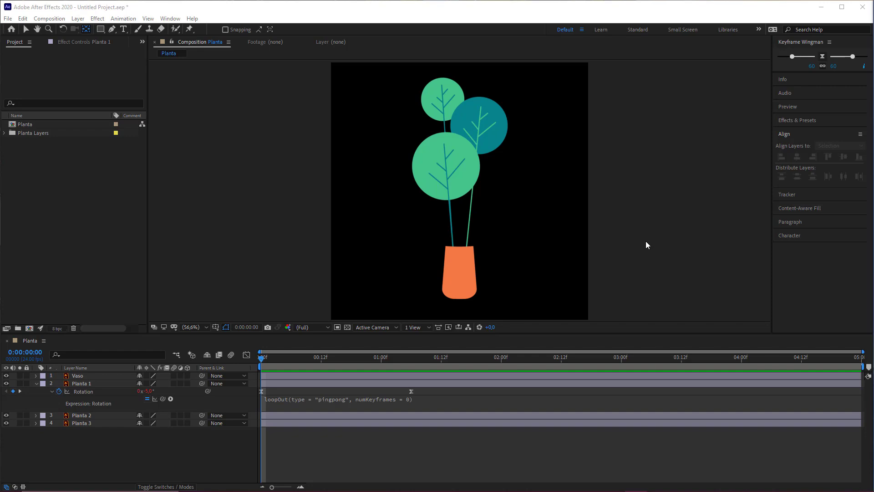
left_click_drag(261, 357, 301, 360)
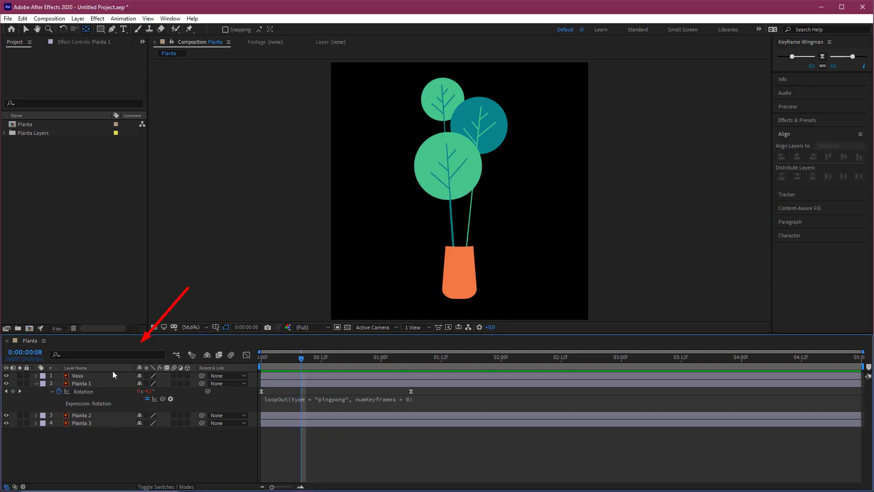
- Apply the CC Bender distortion effect to the Planta 1 layer and try out its Amount
left_click(86, 383)
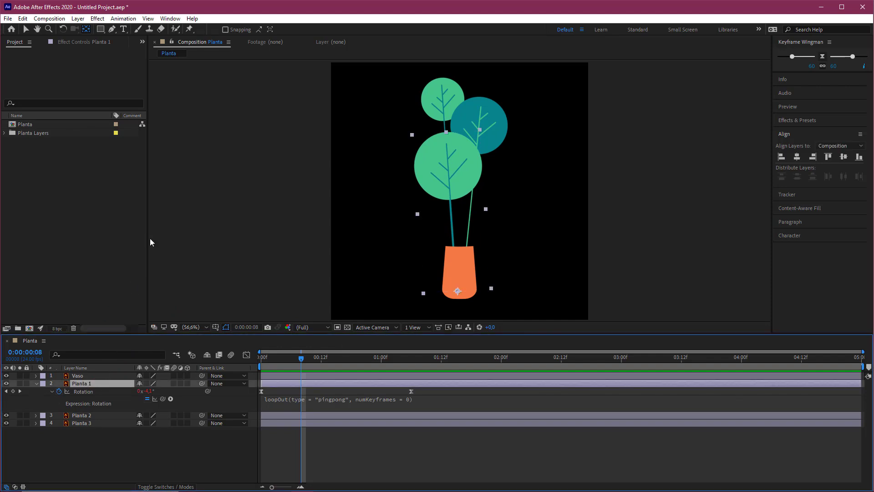
left_click(97, 19)
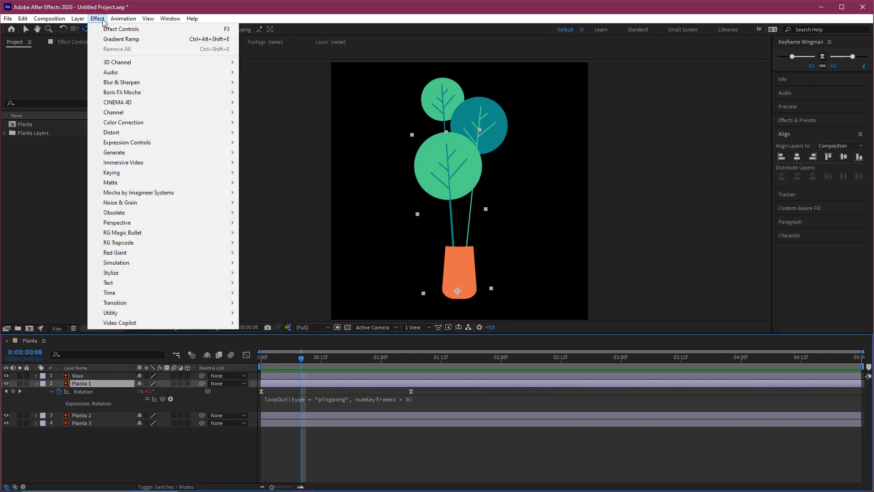
mouse_move(151, 133)
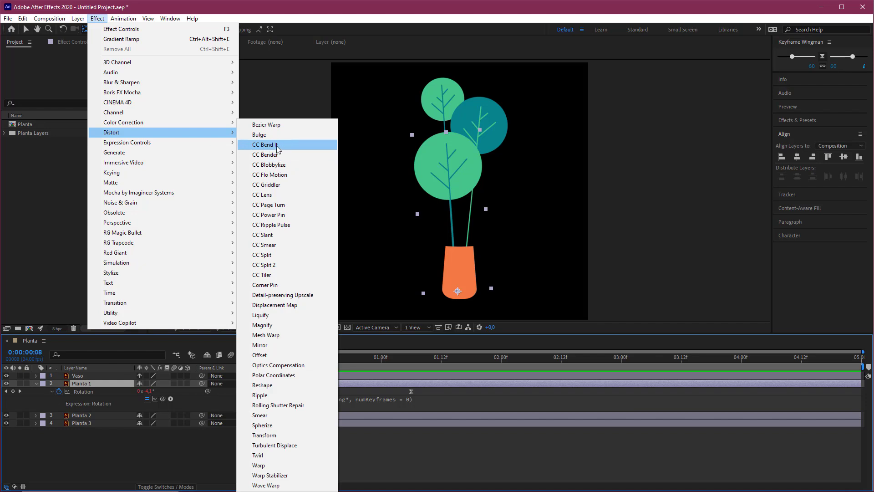
left_click(272, 155)
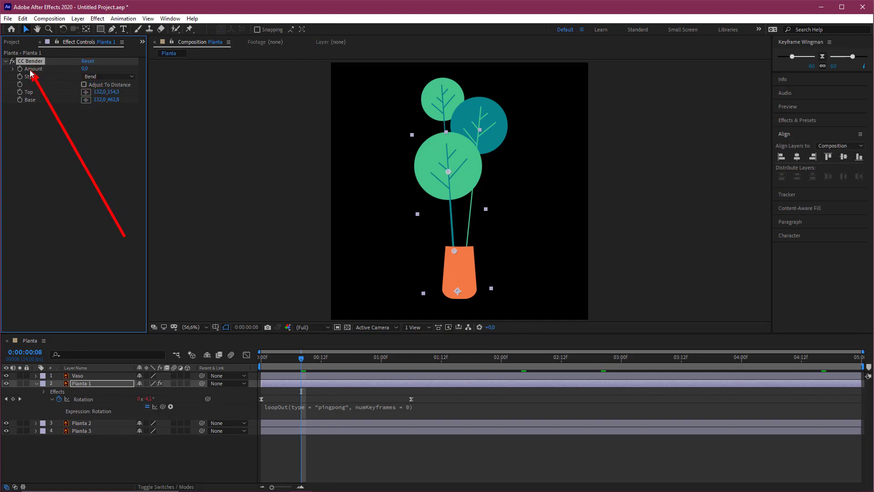
mouse_move(85, 69)
left_mouse_down()
mouse_move(107, 68)
mouse_move(61, 72)
mouse_move(123, 73)
mouse_move(33, 74)
mouse_move(140, 86)
left_mouse_up()
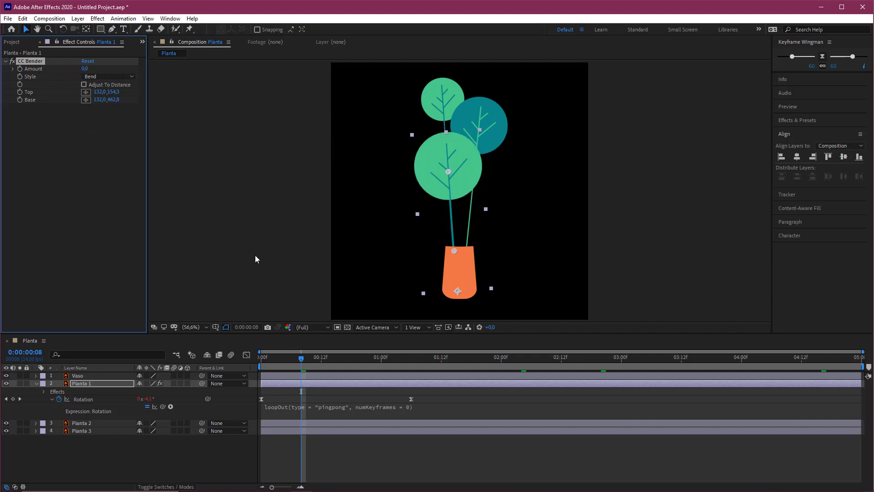
- Start keyframing CC Bender's Amount on Planta 1 at 0:00:00:00
mouse_move(369, 254)
left_mouse_down()
mouse_move(301, 361)
mouse_move(261, 359)
left_mouse_up()
left_click(152, 192)
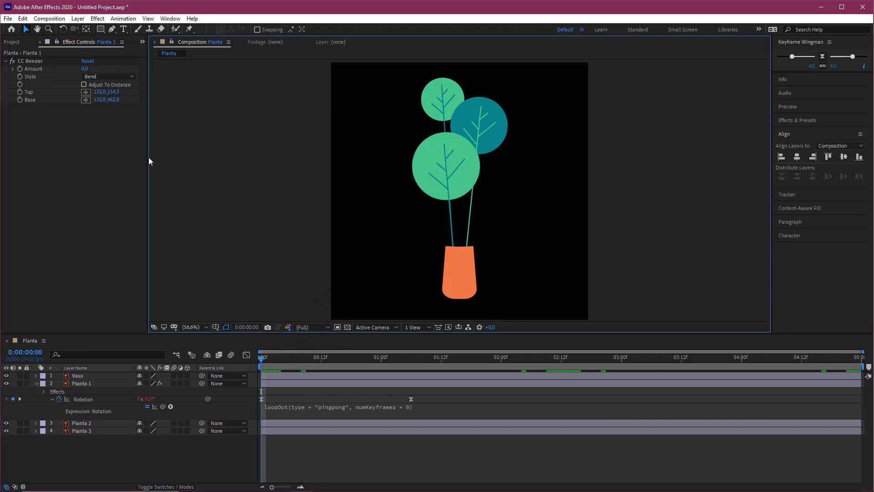
left_click_drag(83, 121, 21, 70)
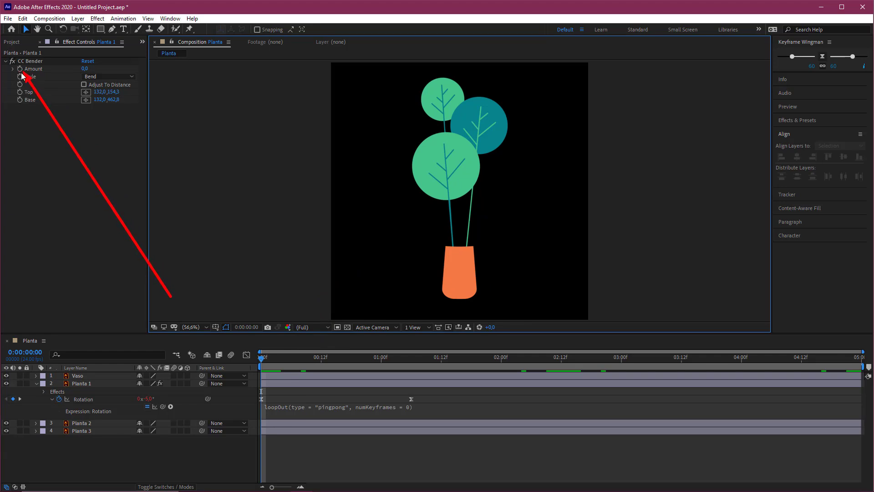
left_click(20, 70)
- Add a second CC Bender Amount keyframe on Planta 1 at 0:00:01:06, aligned with the last Rotation keyframe
mouse_move(315, 241)
left_mouse_down()
mouse_move(264, 353)
mouse_move(370, 348)
mouse_move(411, 358)
left_mouse_up()
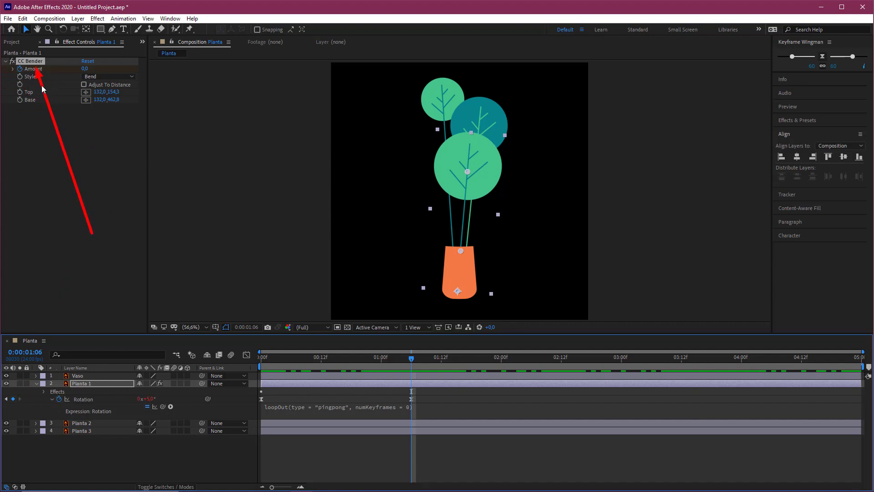
right_click(36, 71)
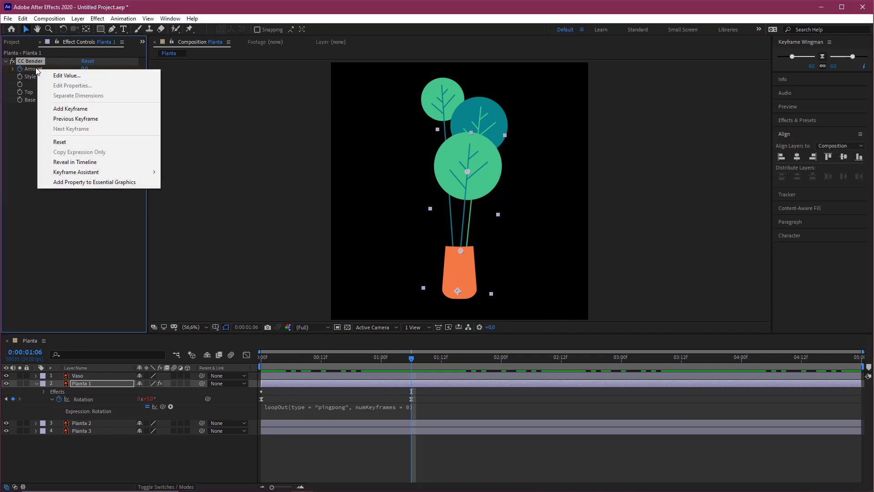
left_click(73, 110)
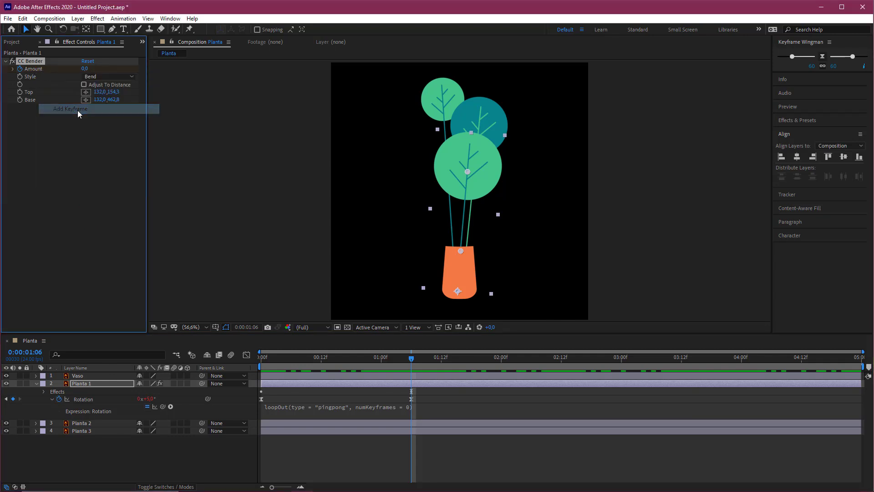
left_click(428, 459)
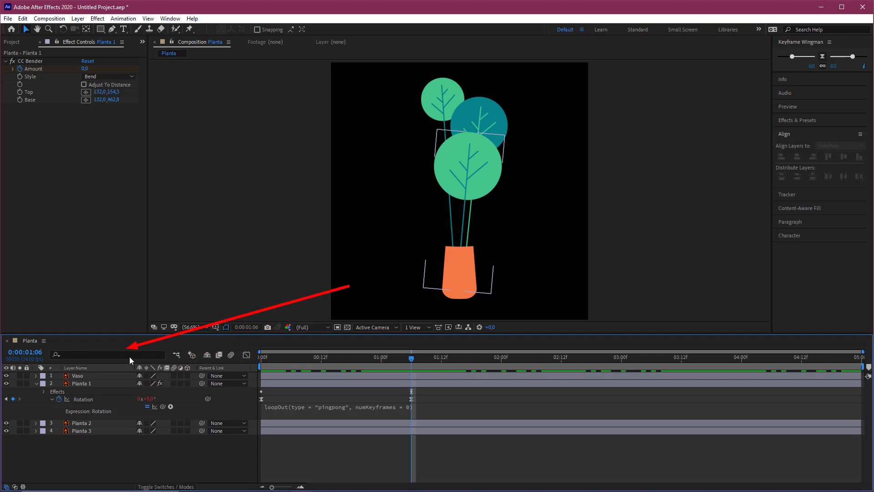
- Reveal the Planta 1 layer's keyframed properties in the timeline and scrub to 0:00:02:04
left_click(86, 384)
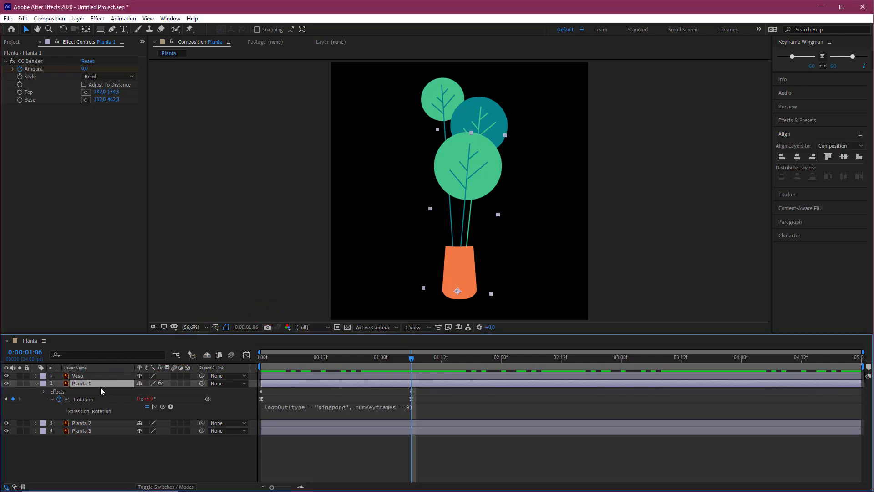
key("u")
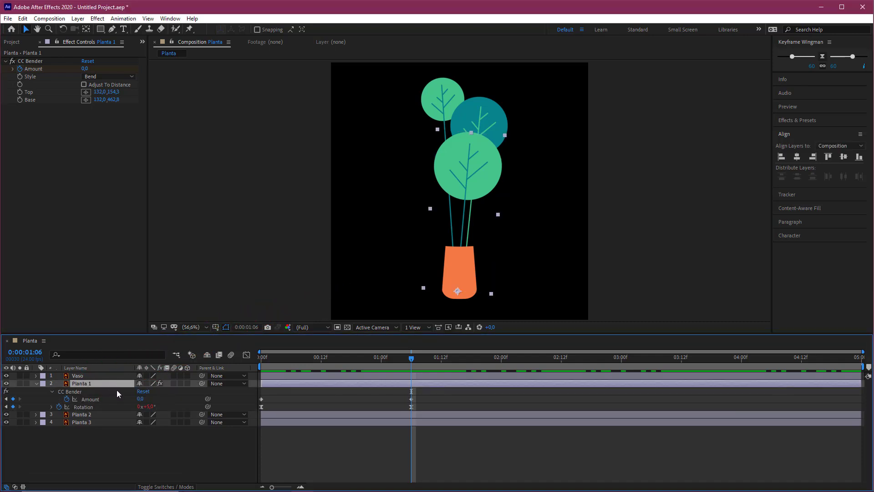
left_click_drag(443, 356, 521, 358)
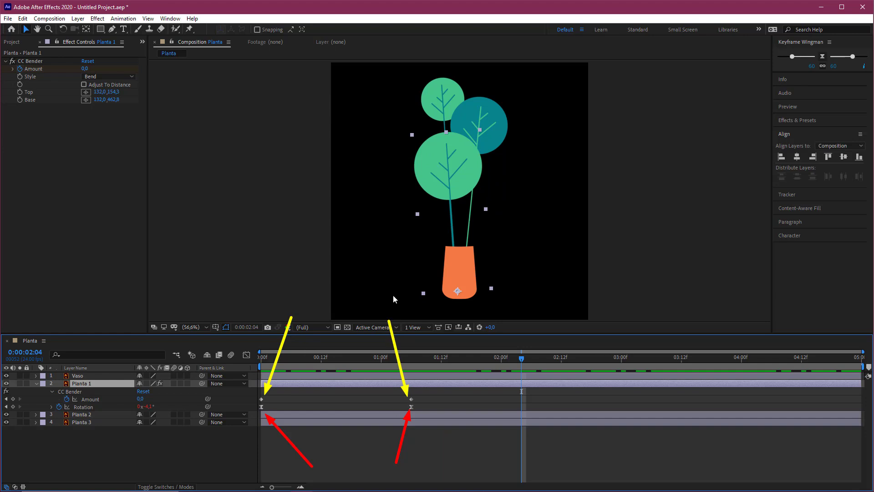
- Set Planta 1's CC Bender Amount to -15 on the first keyframe at 0:00:00:00
left_click(262, 356)
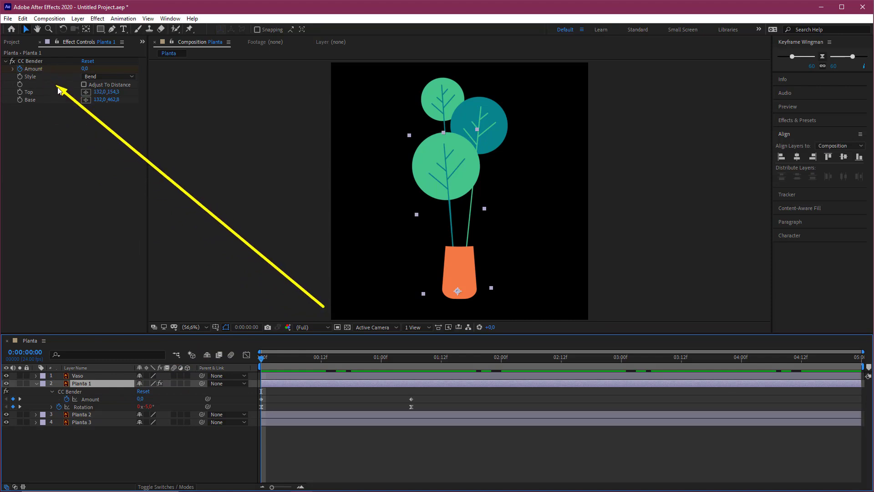
left_click(140, 399)
type("-15")
key("Return")
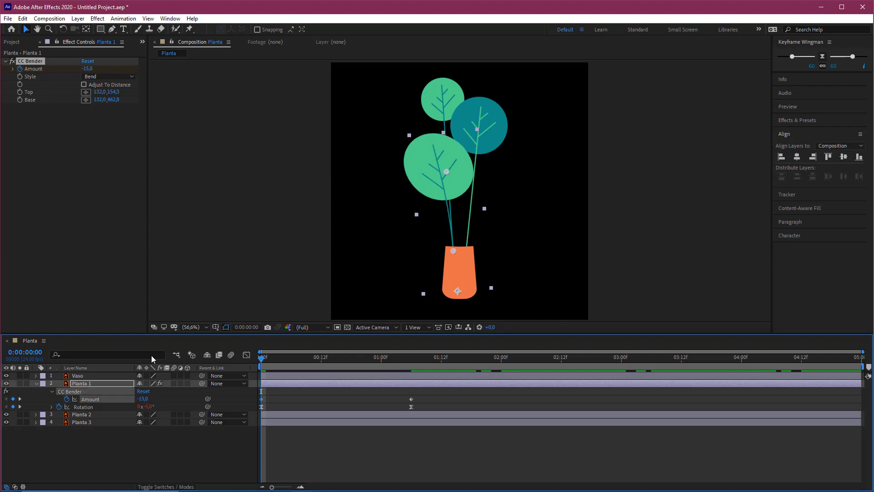
- Set Planta 1's CC Bender Amount to 15 on the keyframe at 0:00:01:06
left_click_drag(261, 358, 411, 360)
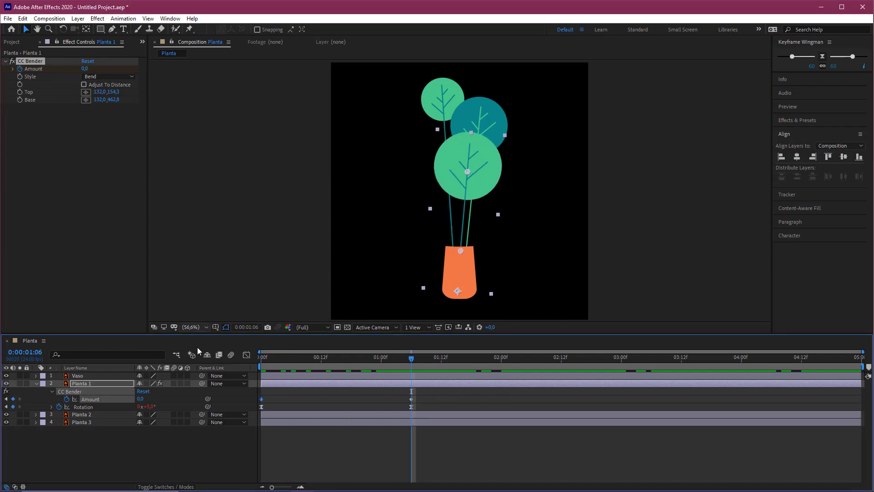
left_click(145, 400)
type("15")
key("Return")
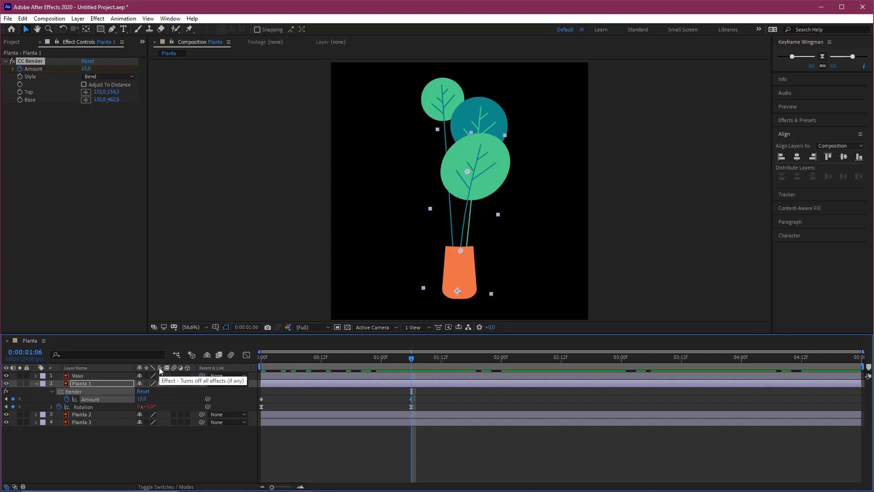
- Preview the bending and rotating Planta 1 from the start, then scrub just past the last keyframes to 0:00:01:09
key("Home")
left_click(326, 460)
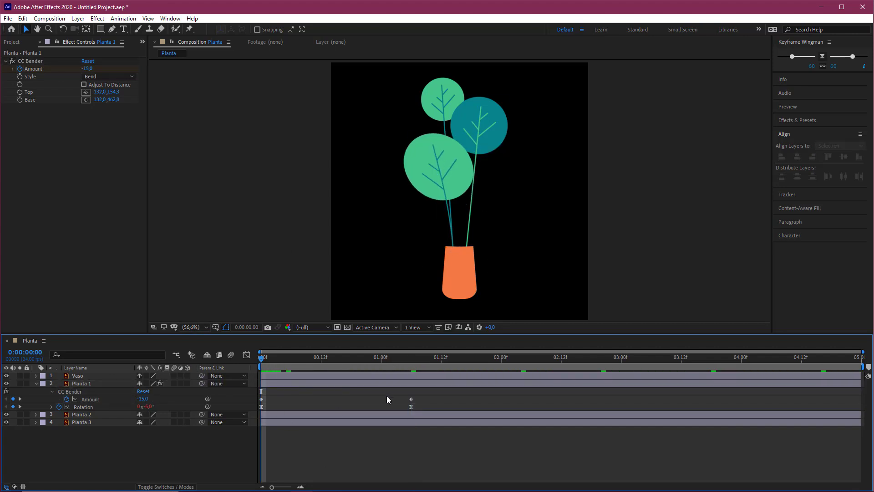
key("space")
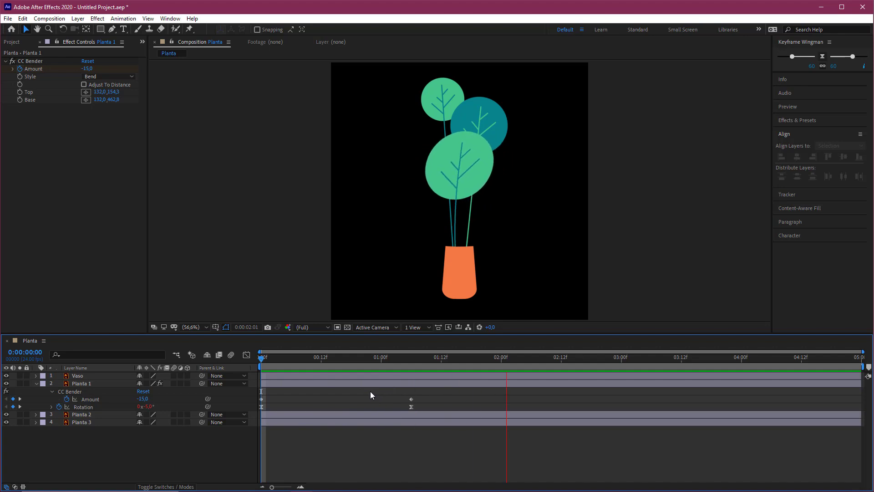
mouse_move(264, 360)
left_mouse_down()
mouse_move(444, 362)
mouse_move(272, 366)
left_mouse_up()
key("space")
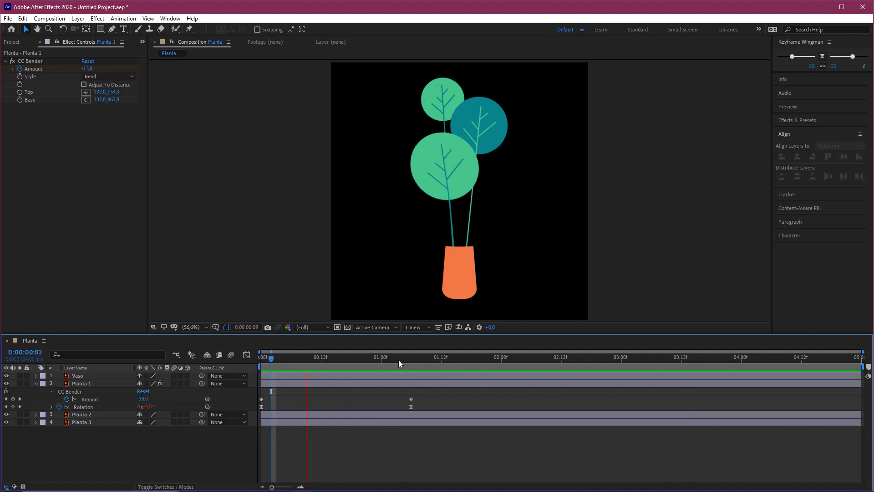
left_click_drag(405, 355, 428, 363)
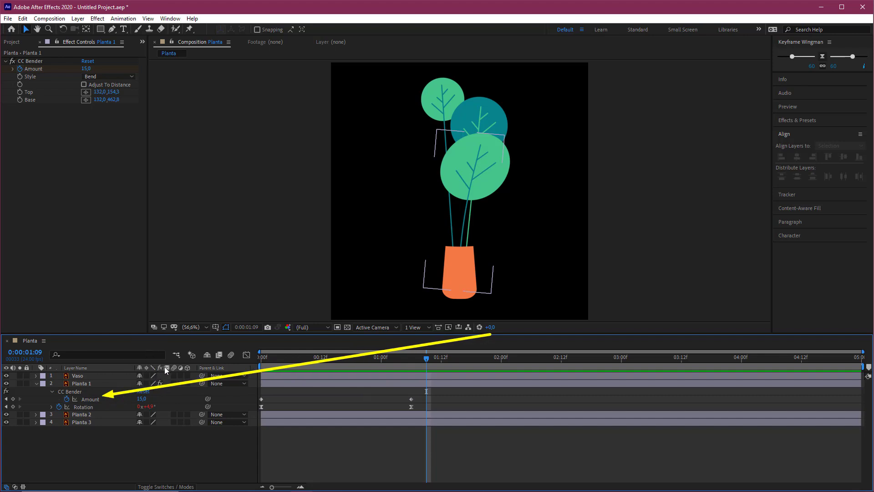
- Set the incoming and outgoing Keyframe Velocity influence of both CC Bender Amount keyframes to 60%
left_click(94, 399)
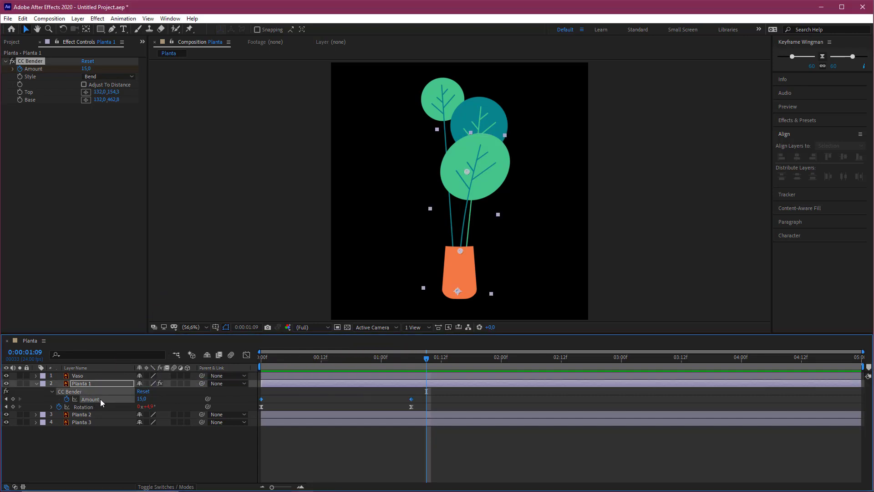
right_click(411, 399)
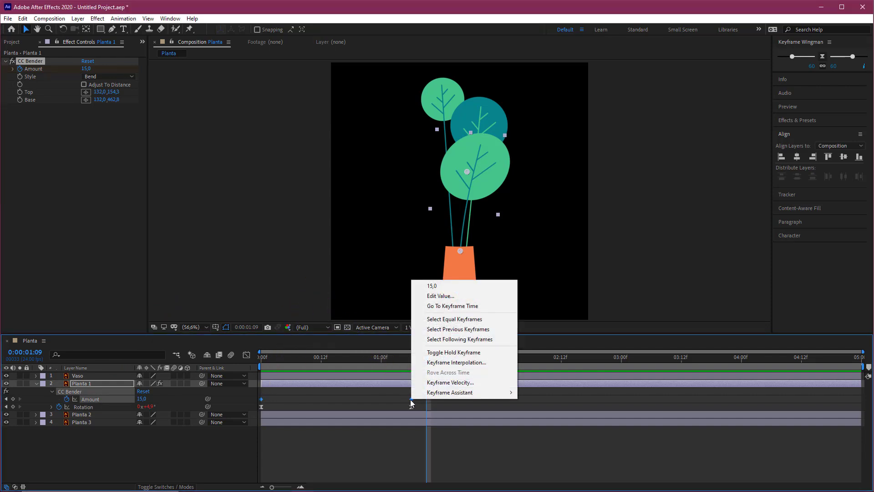
left_click(469, 382)
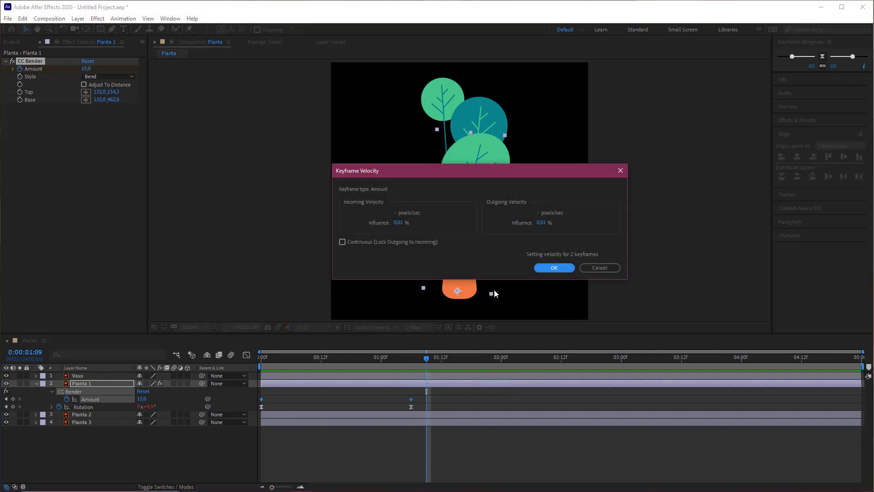
left_click(403, 223)
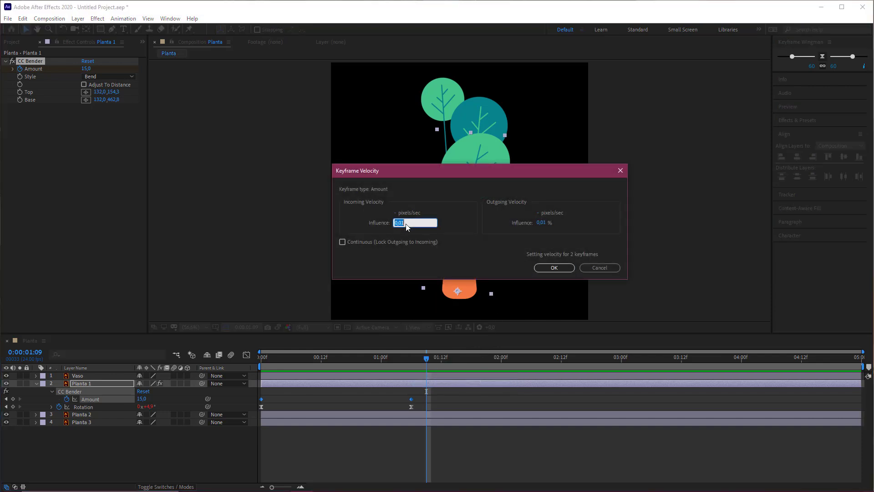
left_click(543, 222)
type("60")
left_click(553, 268)
- Preview the eased bend on Planta 1 from the first frame and scrub through the timeline
key("Home")
left_click(326, 450)
key("space")
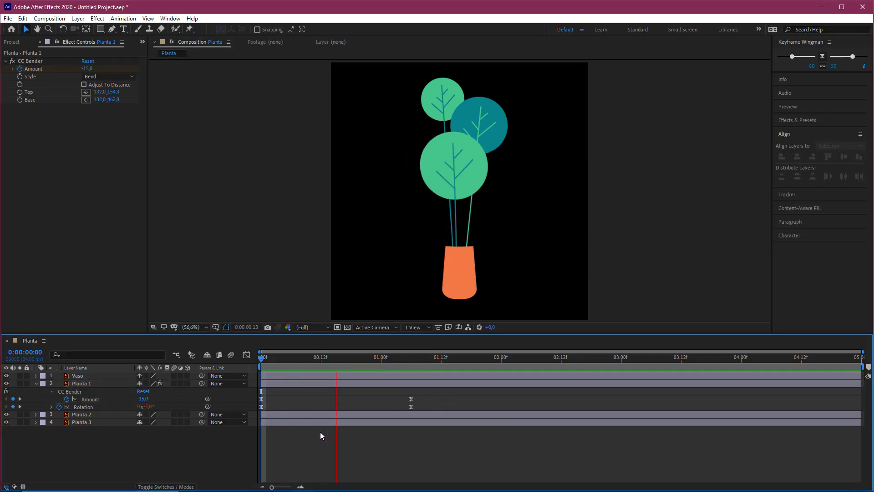
left_click_drag(263, 367, 398, 344)
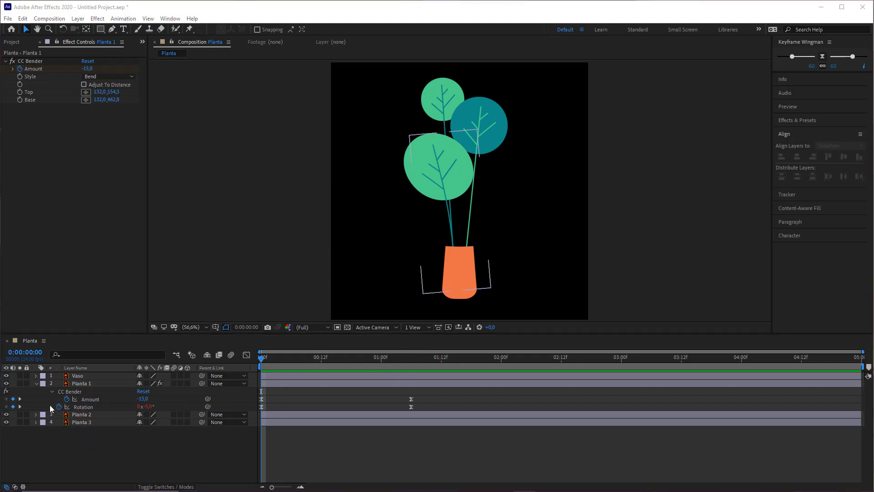
- Copy Planta 1's Rotation expression loopOut(type = "pingpong", numKeyframes = 0) and apply it to its CC Bender Amount as well
left_click(51, 406)
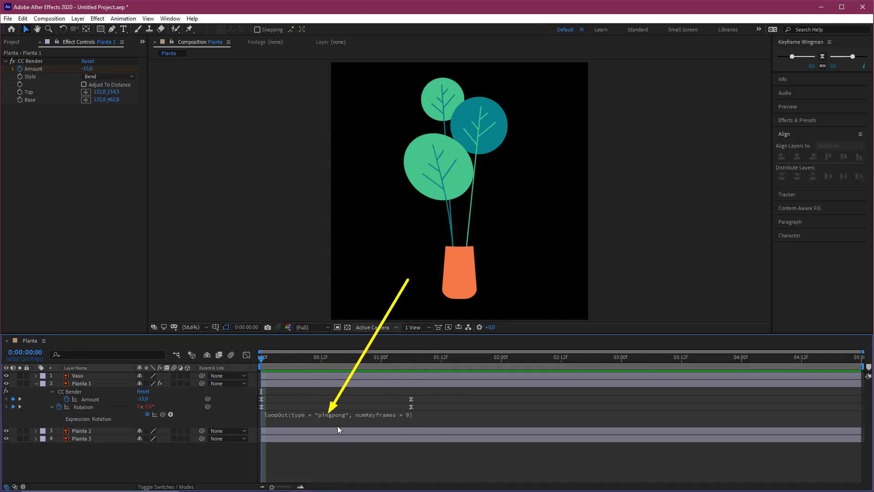
key("Escape")
left_click(293, 418)
key("ctrl+c")
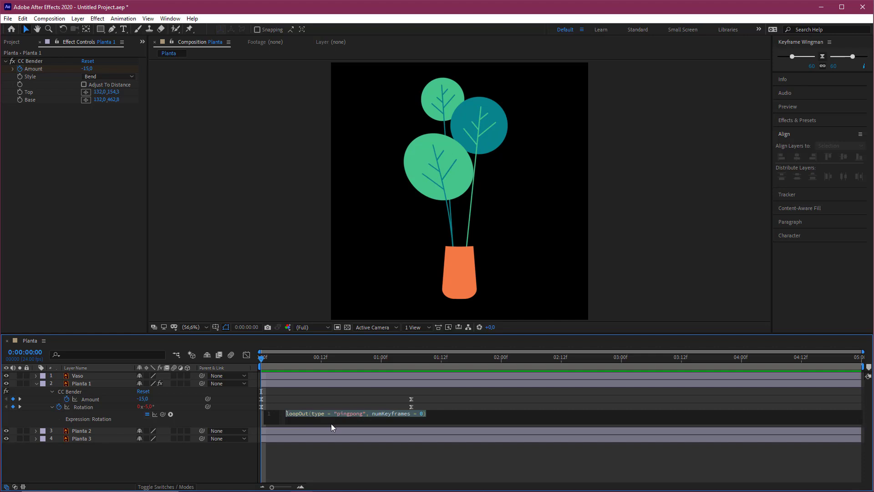
left_click(199, 460)
mouse_move(195, 300)
left_mouse_down()
mouse_move(87, 394)
mouse_move(99, 400)
mouse_move(72, 388)
mouse_move(72, 398)
left_mouse_up()
key("Escape")
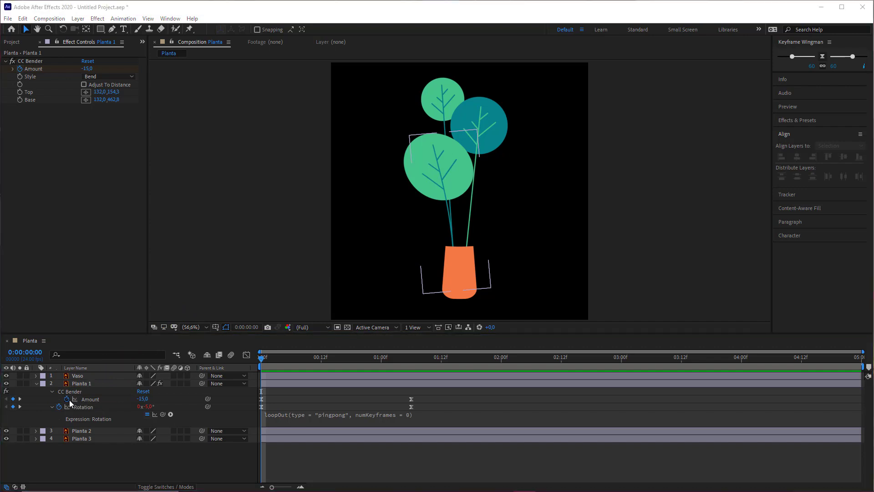
left_click(69, 399, "alt")
key("ctrl+v")
left_click(313, 450)
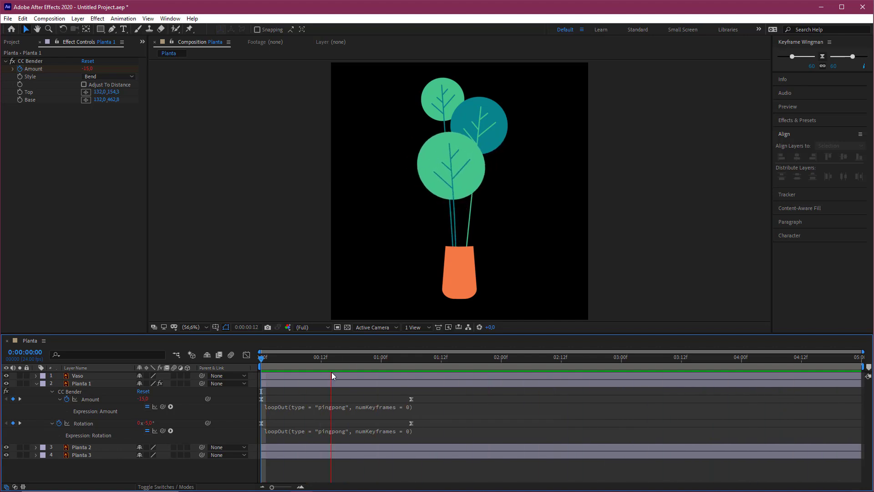
- Preview Planta 1's looping sway and return the playhead to 0:00:00:00
key("space")
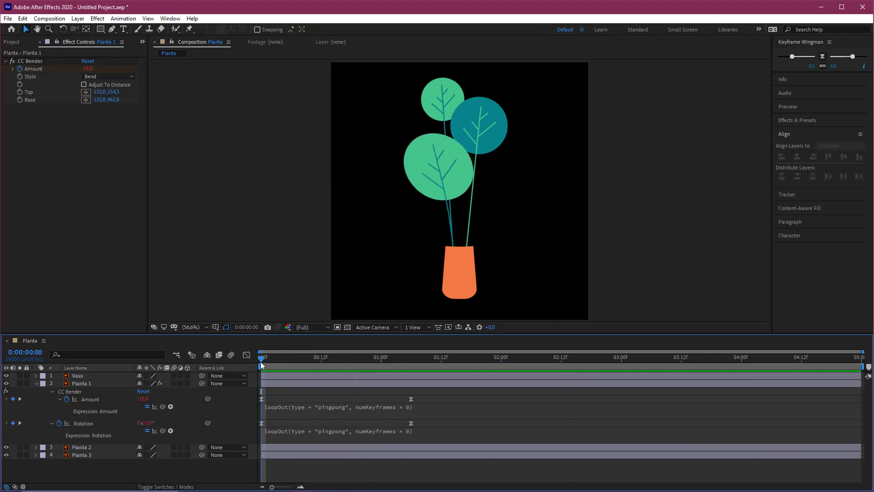
left_click_drag(262, 360, 266, 361)
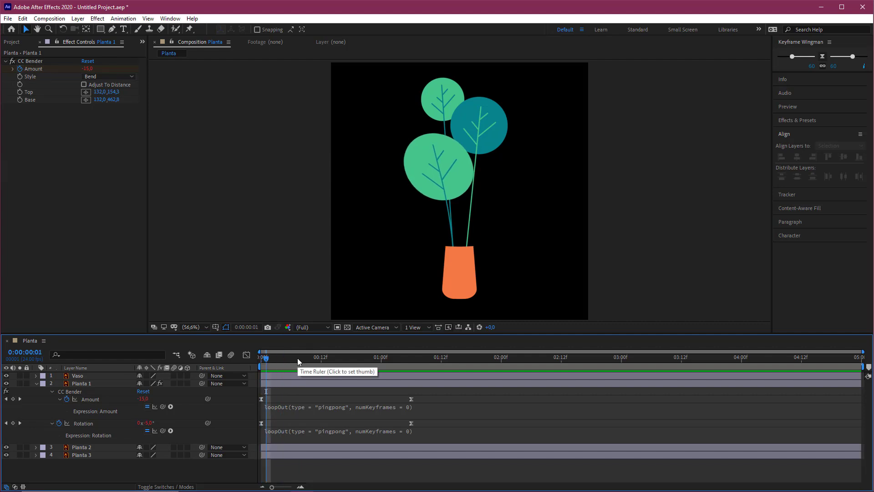
mouse_move(266, 358)
left_mouse_down()
mouse_move(250, 358)
mouse_move(335, 368)
mouse_move(268, 354)
left_mouse_up()
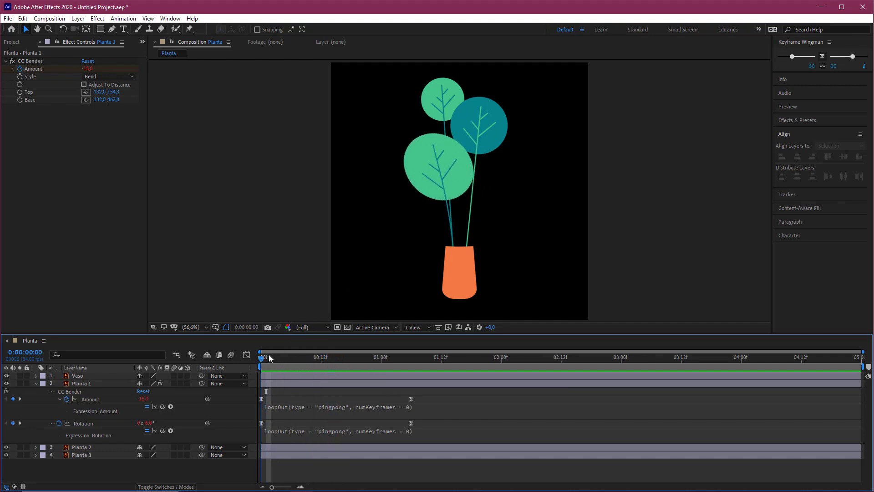
- Reveal and copy all of Planta 1's CC Bender Amount and Rotation keyframes, and return the playhead to 0:00:00:00
left_click(284, 384)
key("u")
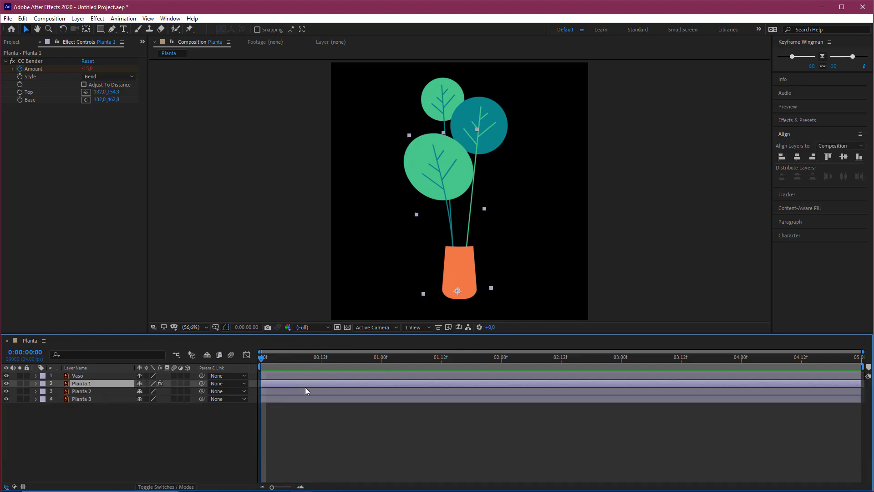
key("u")
left_click_drag(283, 357, 326, 357)
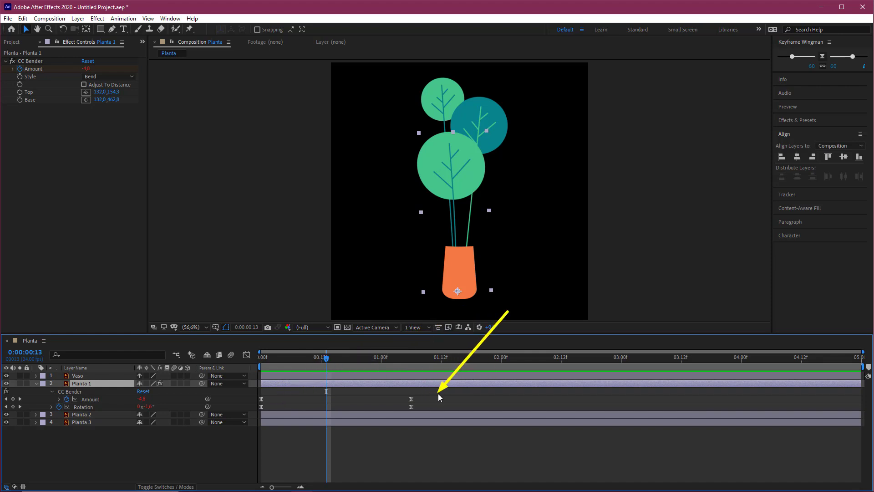
left_click_drag(435, 388, 294, 405)
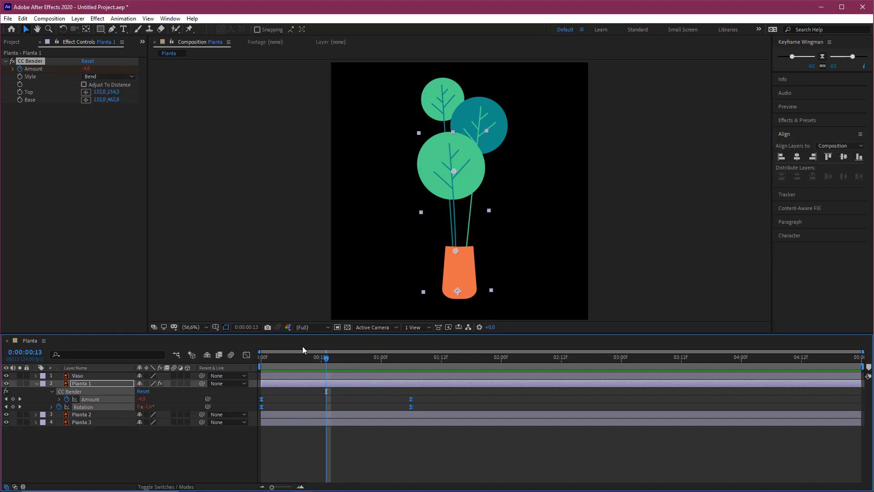
left_click_drag(326, 359, 258, 369)
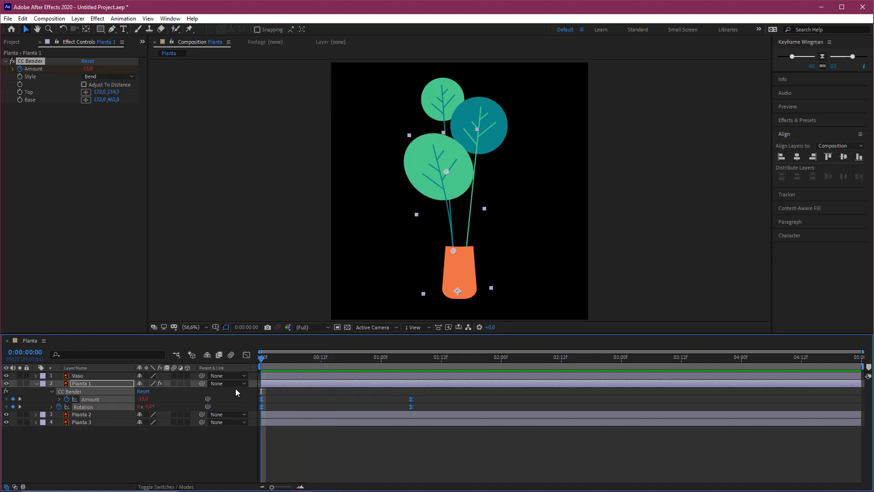
- Paste the copied CC Bender Amount and Rotation animation onto Planta 2 and Planta 3 at the first frame and reveal their keyframes
left_click(91, 414)
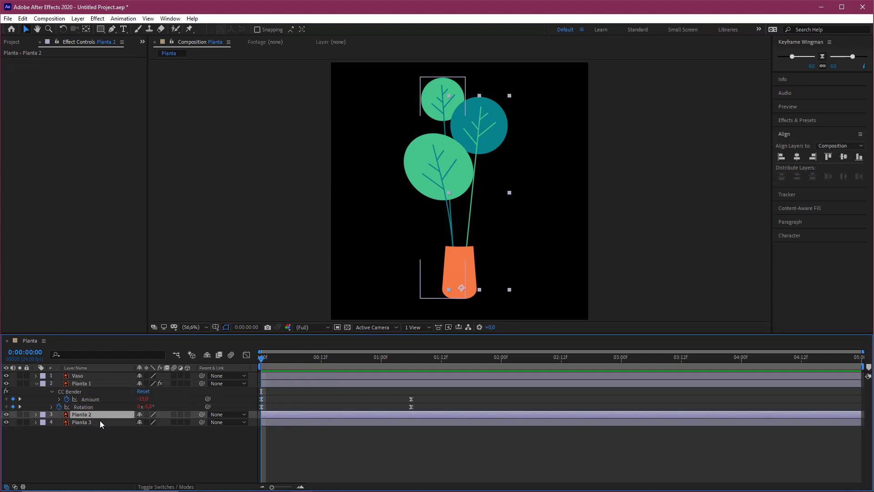
left_click(97, 422, "shift")
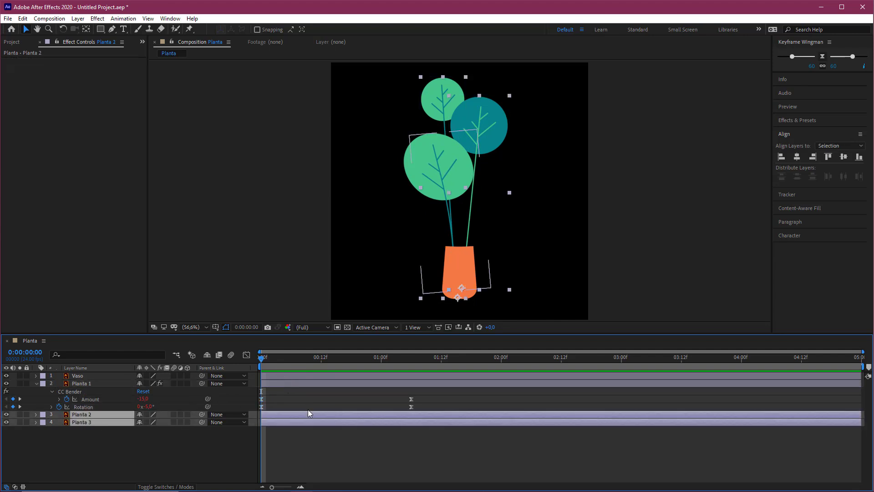
key("ctrl+v")
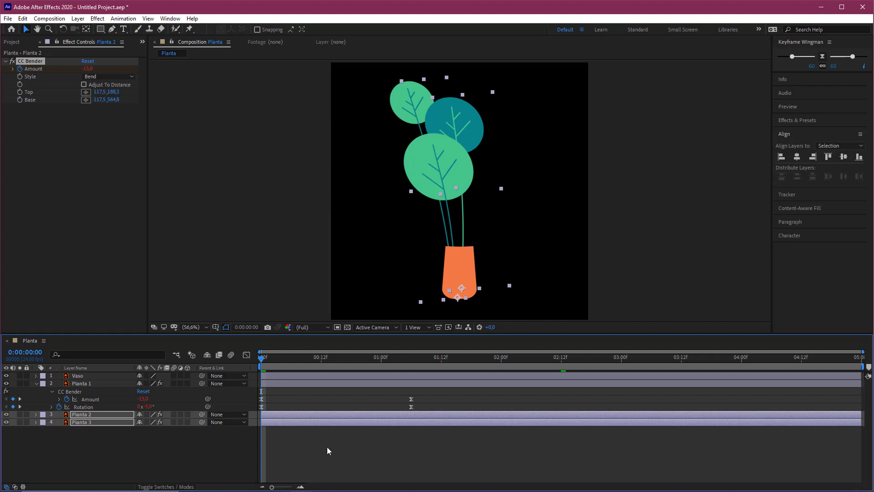
key("u")
left_click(305, 343)
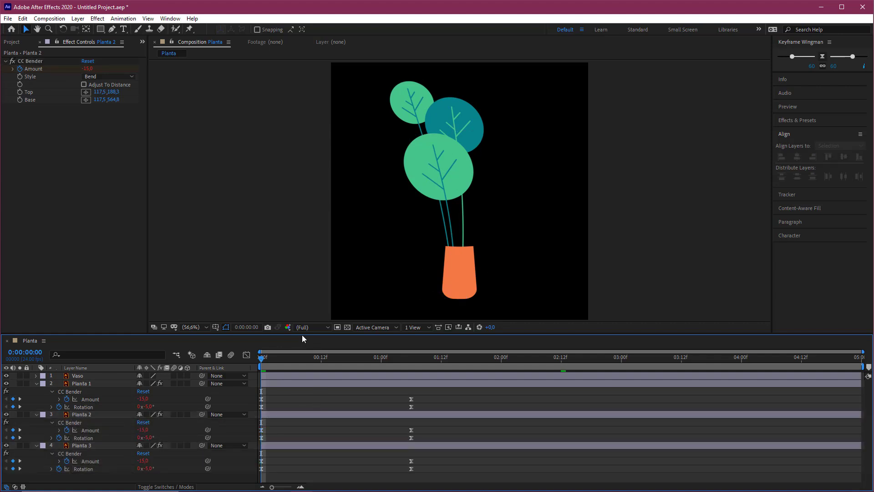
- Enlarge the timeline area and check the shared sway of all three plants by previewing it and scrubbing to 0:00:00:17
left_click_drag(303, 333, 300, 282)
key("space")
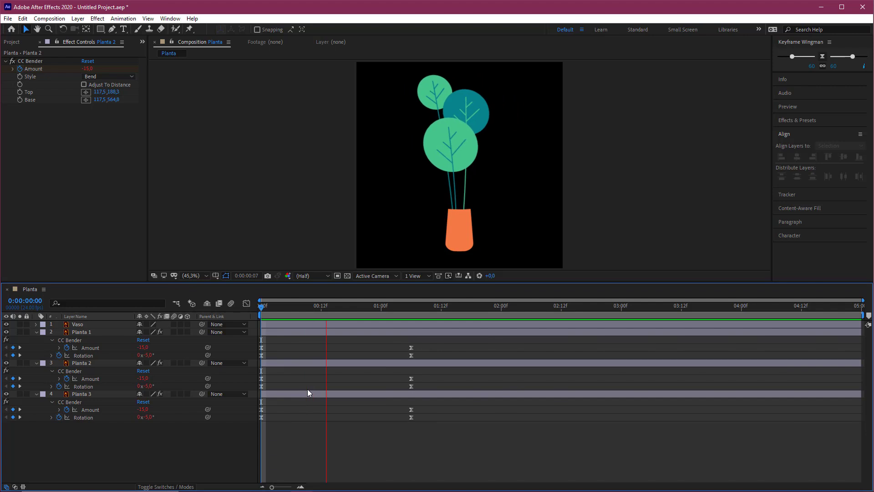
left_click_drag(379, 309, 422, 305)
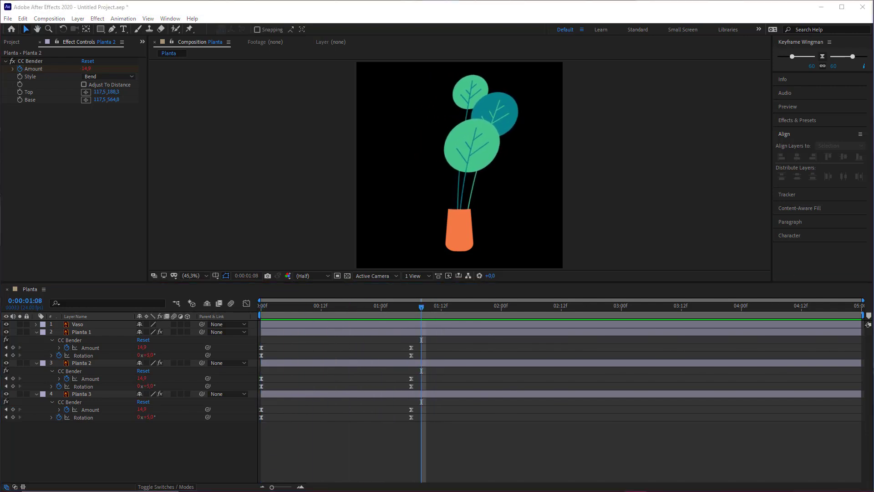
left_click_drag(390, 314, 331, 315)
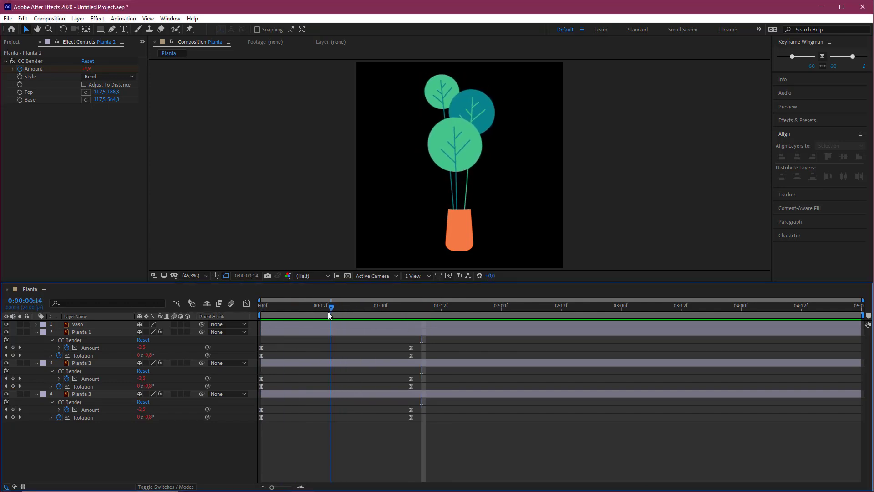
key("Home")
left_click_drag(248, 308, 346, 306)
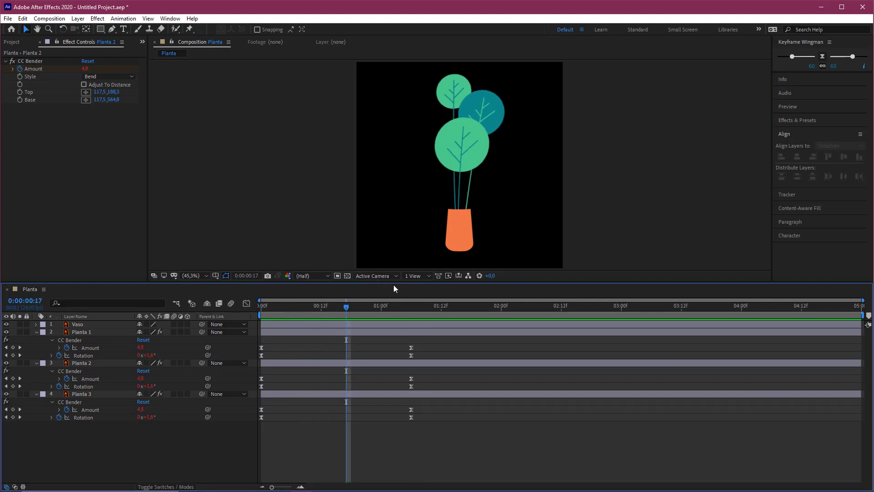
left_click(355, 322)
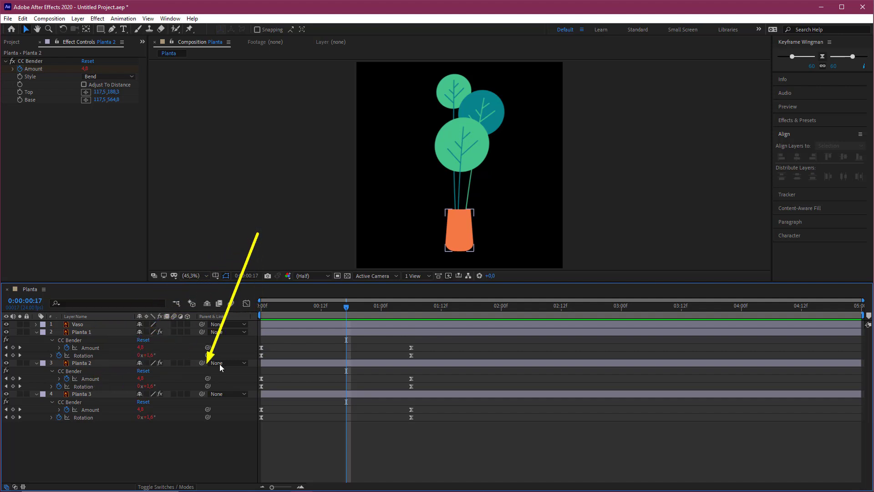
key("Escape")
- Delay all of Planta 2's keyframes by 2 frames and Planta 3's by 4 frames, and preview from the start
left_click_drag(430, 376, 271, 383)
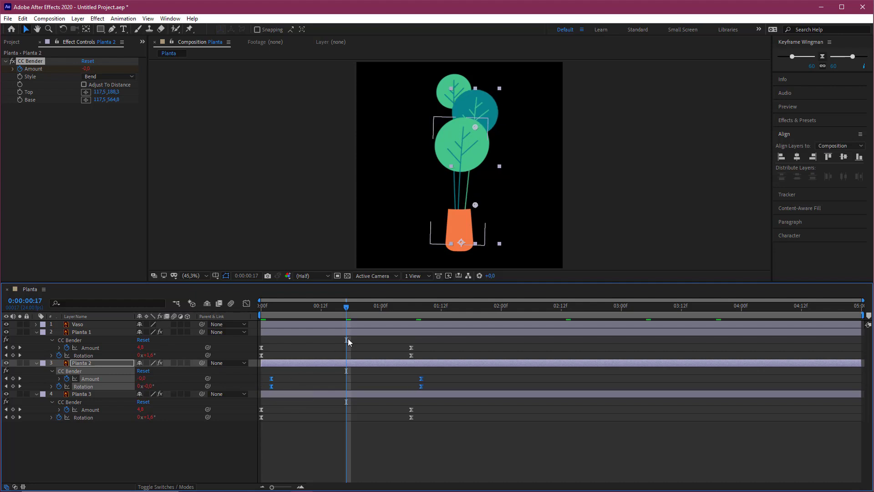
left_click_drag(461, 436, 282, 414)
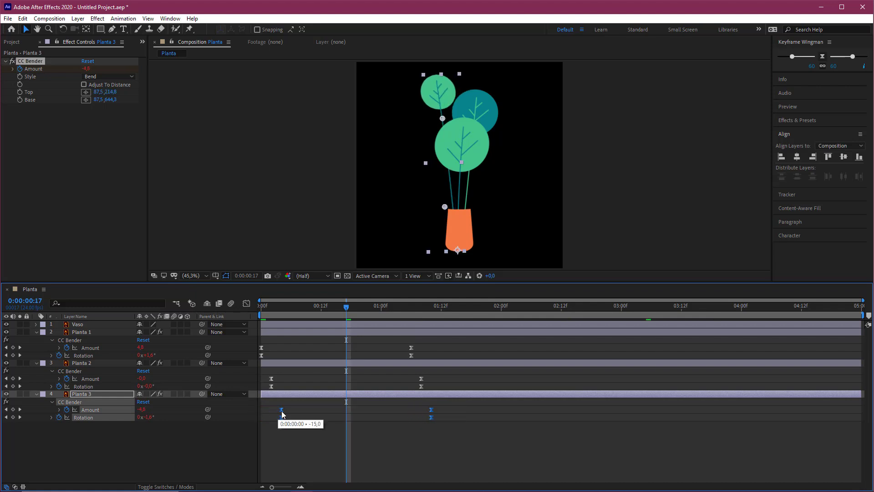
left_click(294, 433)
left_click(261, 307)
key("space")
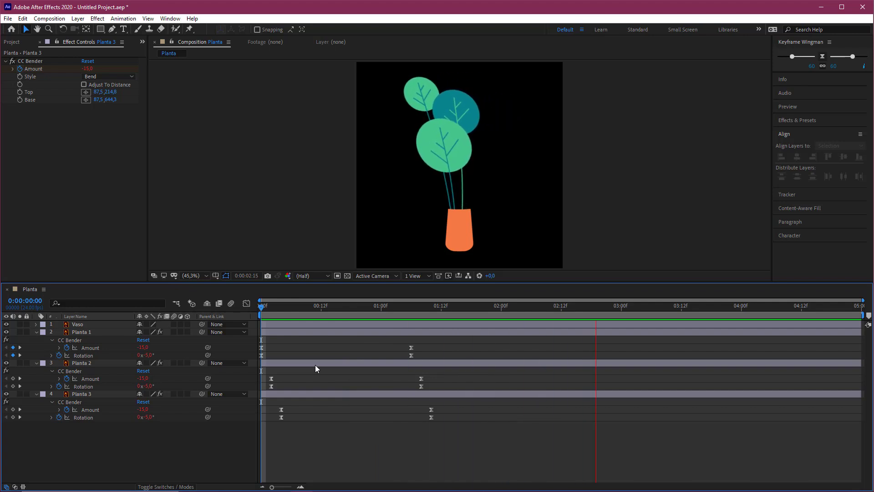
- Try larger offsets, with Planta 2's keyframes starting at frame 4 and Planta 3's at frame 9, and preview them
left_click(486, 305)
left_click_drag(466, 430, 293, 412)
left_click(435, 413)
key("ctrl+z")
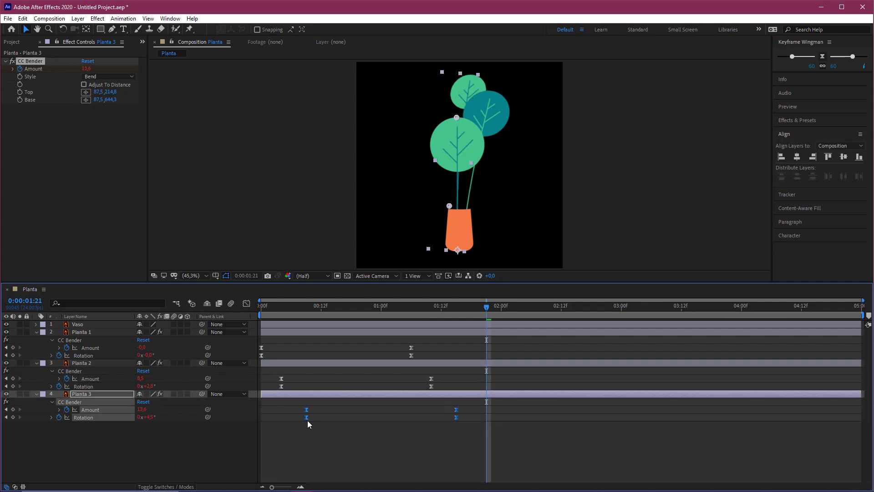
left_click(312, 436)
left_click(261, 306)
key("space")
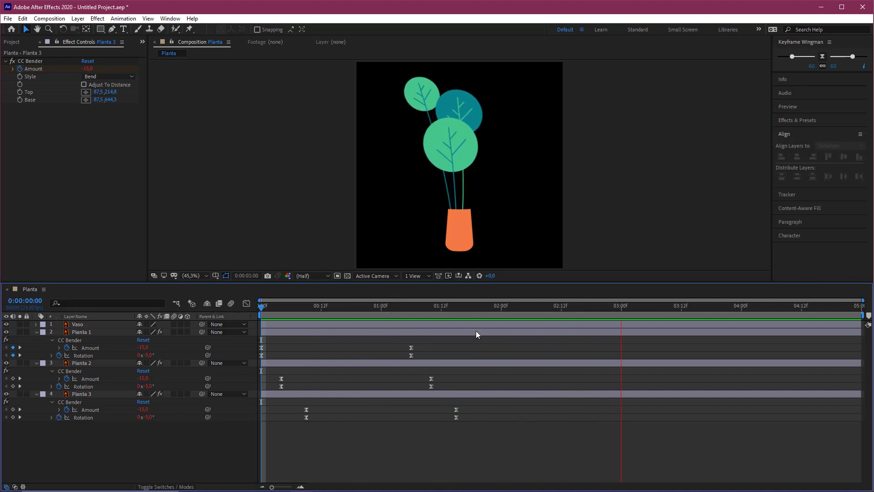
- Stop the preview and undo the larger keyframe offsets on Planta 2 and Planta 3
key("space")
key("ctrl+z")
key("ctrl+z")
left_click(341, 434)
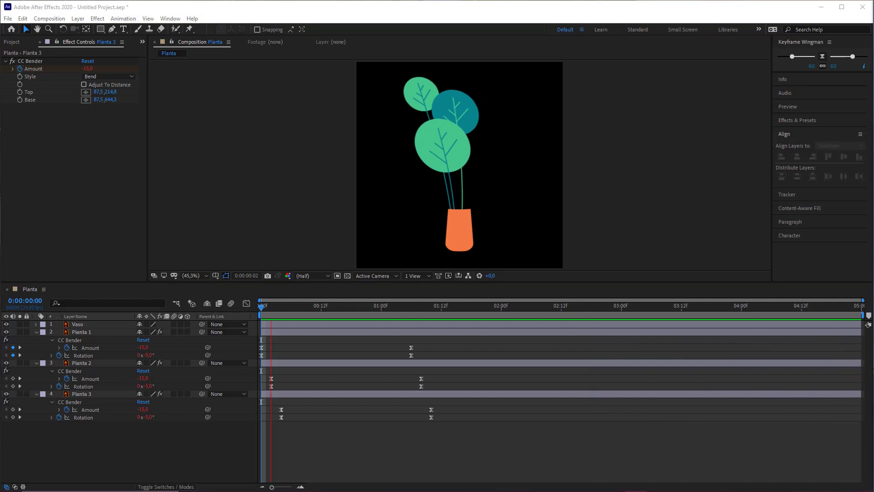
- Collapse the layers' keyframed properties, enlarge the composition view, and play the staggered sway up to 0:00:00:20
left_click(336, 307)
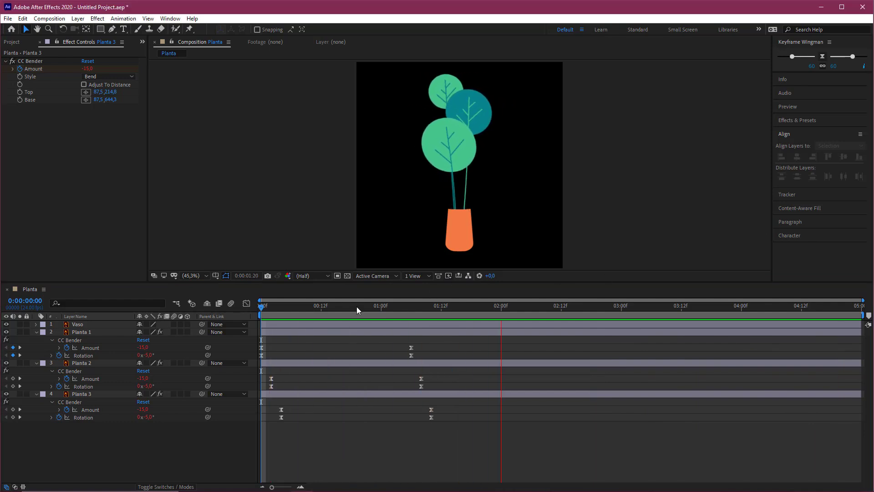
key("u")
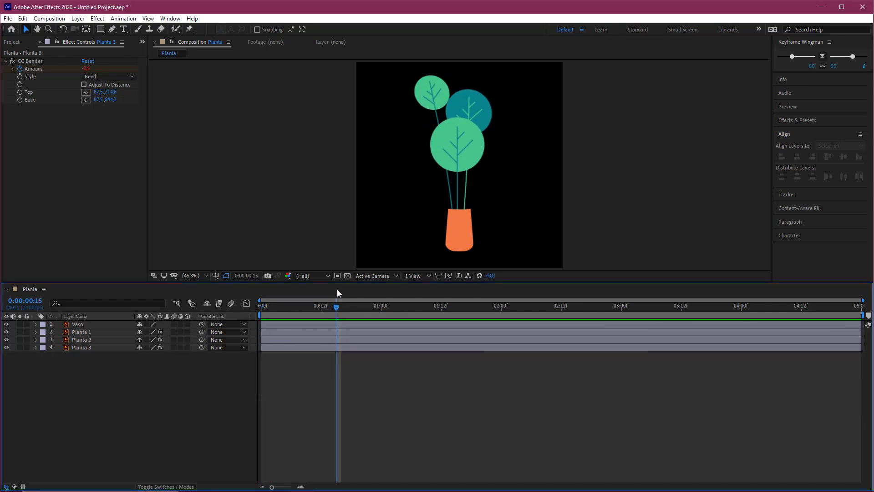
left_click_drag(340, 282, 359, 338)
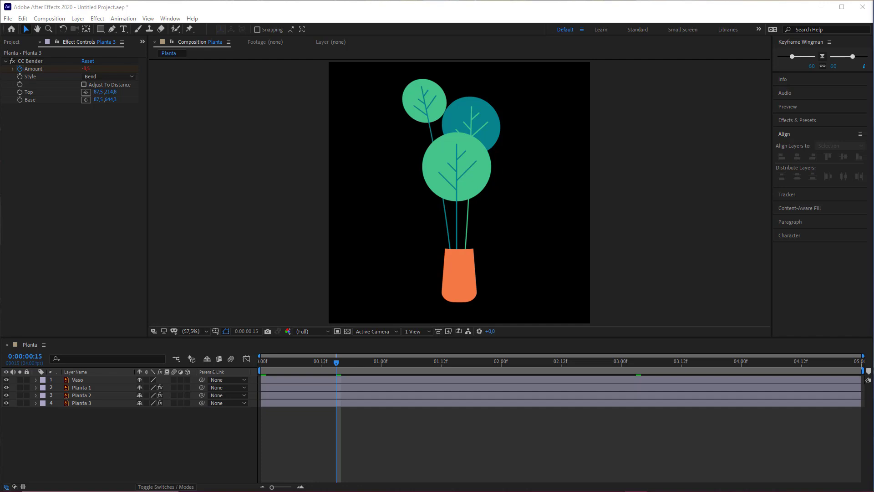
left_click(251, 356)
key("space")
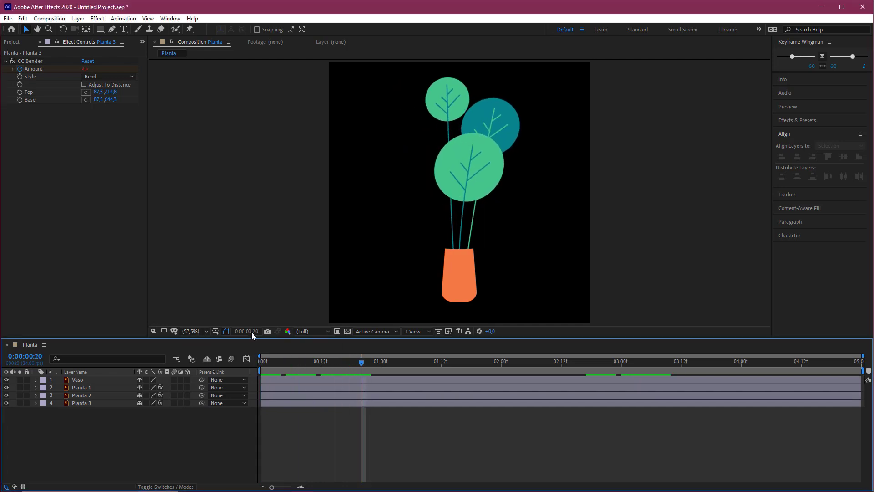
- Duplicate the Planta 1 layer, give the copy the Green label color, and select the copy
left_click(98, 388)
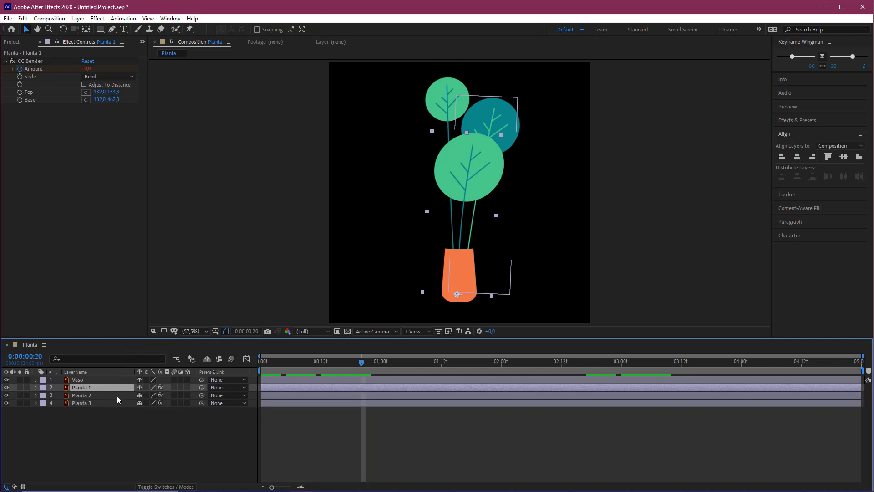
key("ctrl+d")
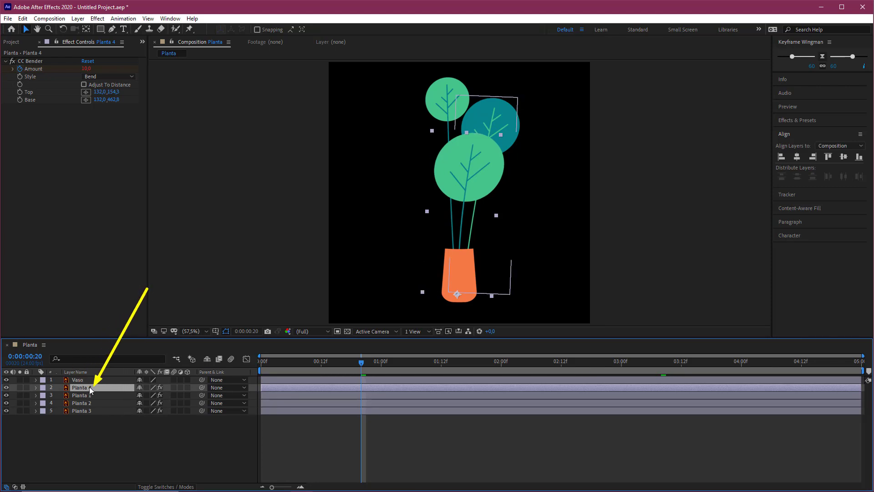
left_click(45, 388)
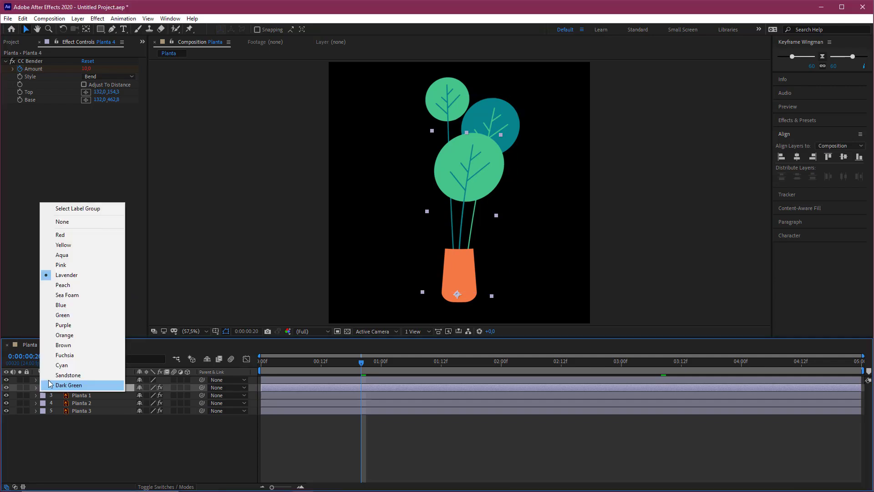
left_click(62, 315)
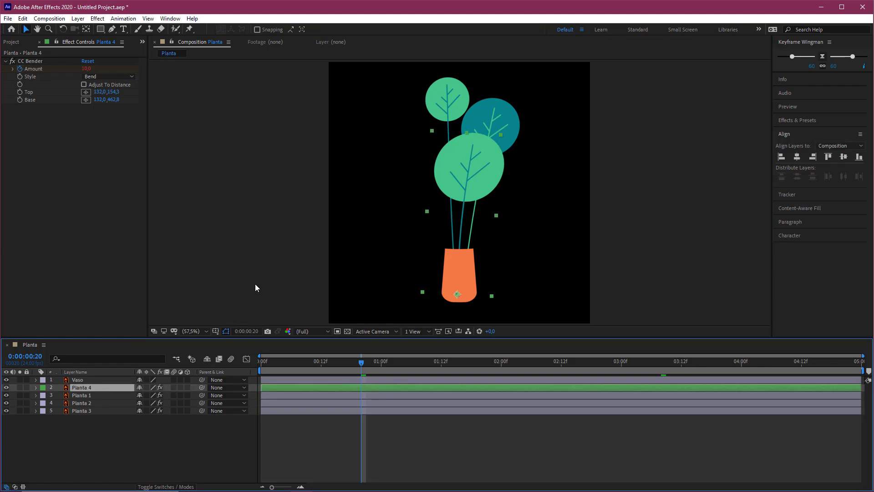
left_click(101, 435)
left_click(108, 379)
left_click(105, 389)
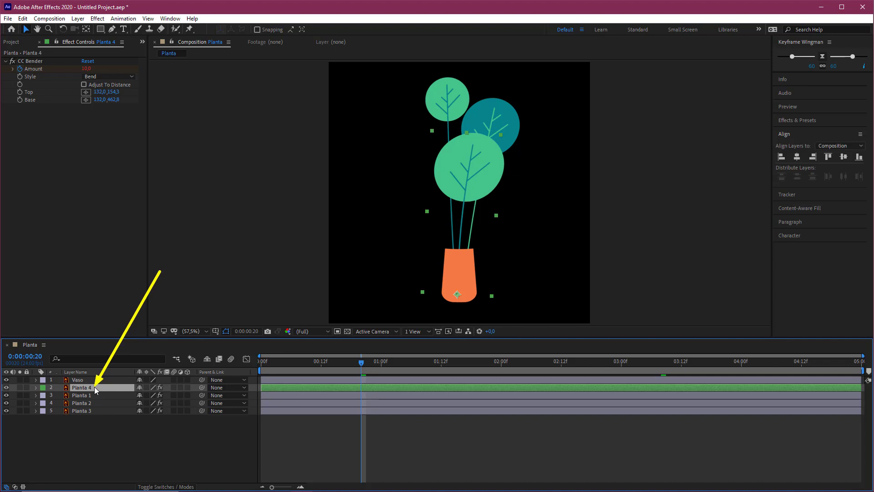
- Apply the Fill effect to the Planta 4 layer and set its color to near-black 141414
left_click(99, 20)
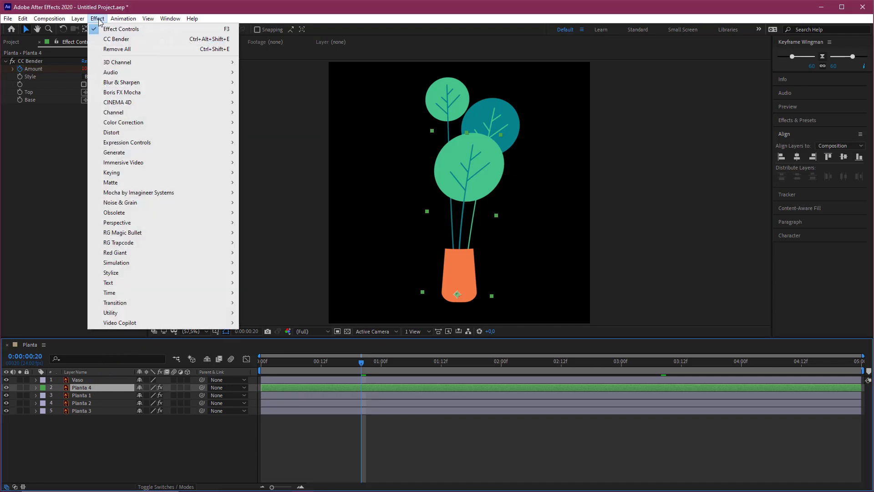
mouse_move(157, 152)
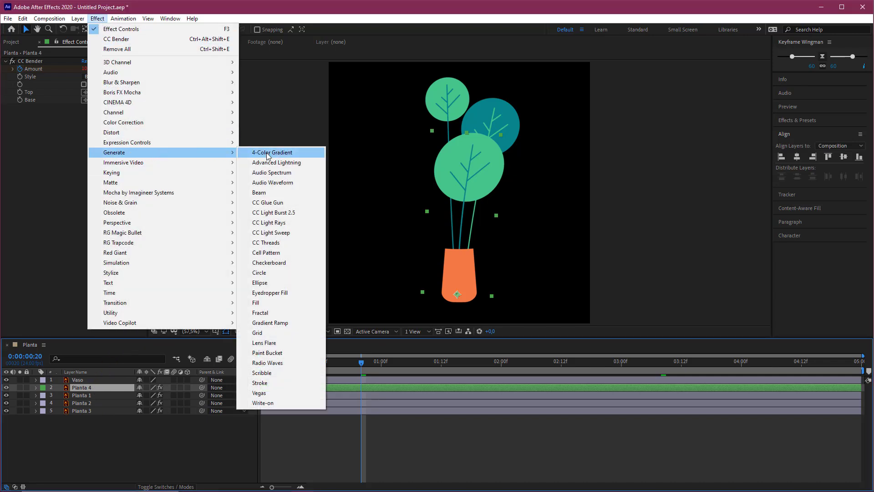
left_click(256, 303)
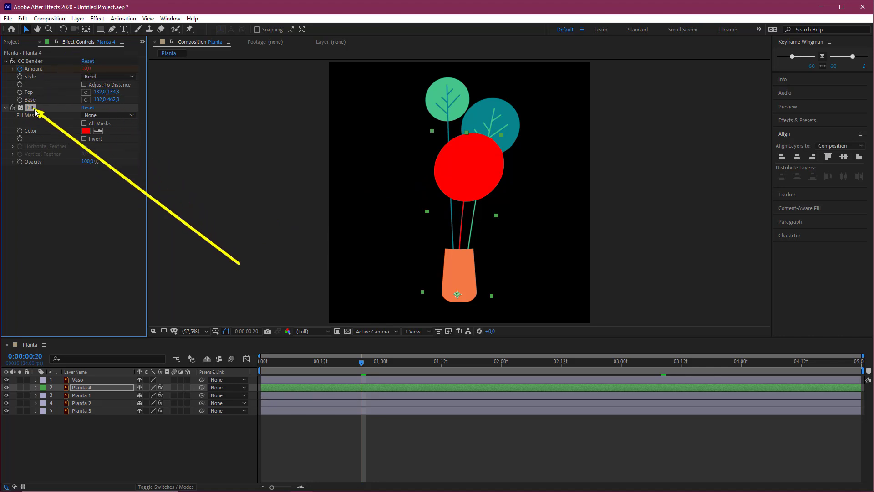
left_click(87, 131)
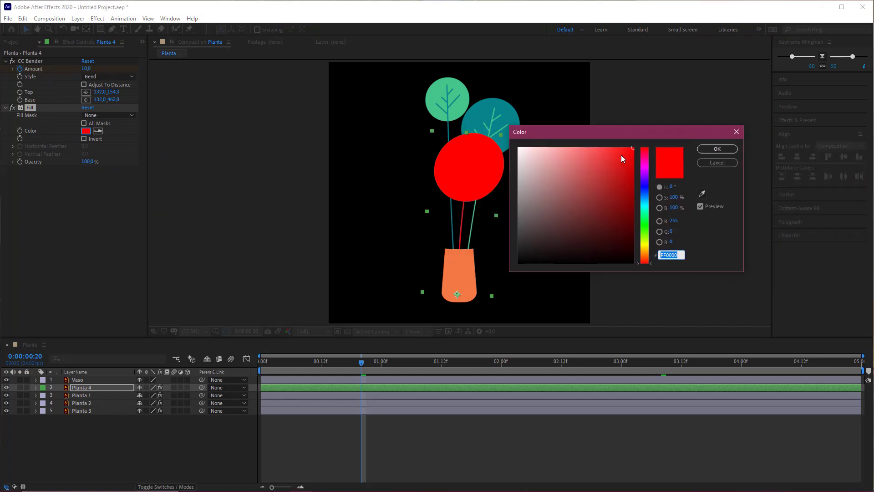
left_click(518, 252)
left_click(508, 255)
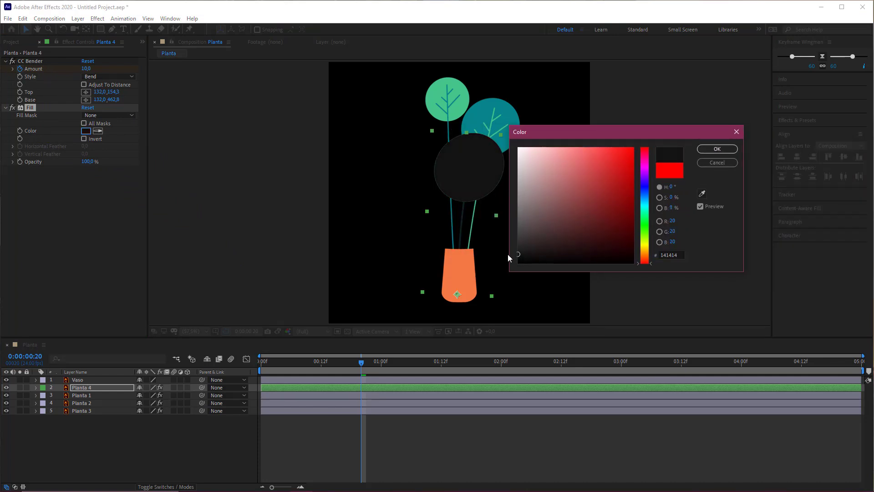
left_click(713, 150)
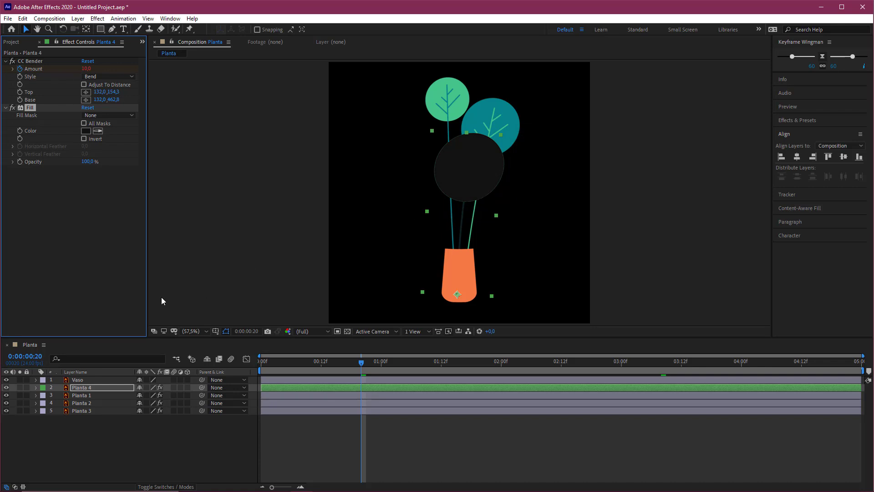
- Shift the dark Planta 4 copy slightly up and right to position about 512, 860, and place its layer directly below Planta 1
left_click(100, 387)
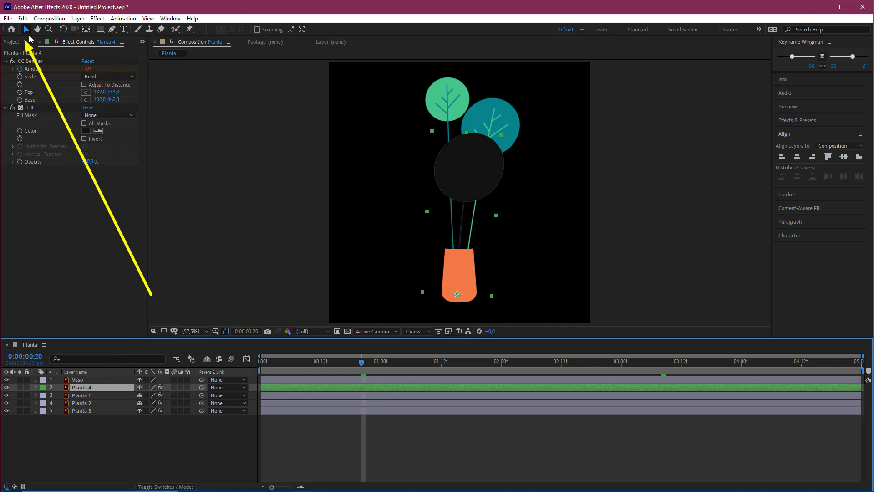
left_click(476, 159)
left_click_drag(478, 162, 482, 155)
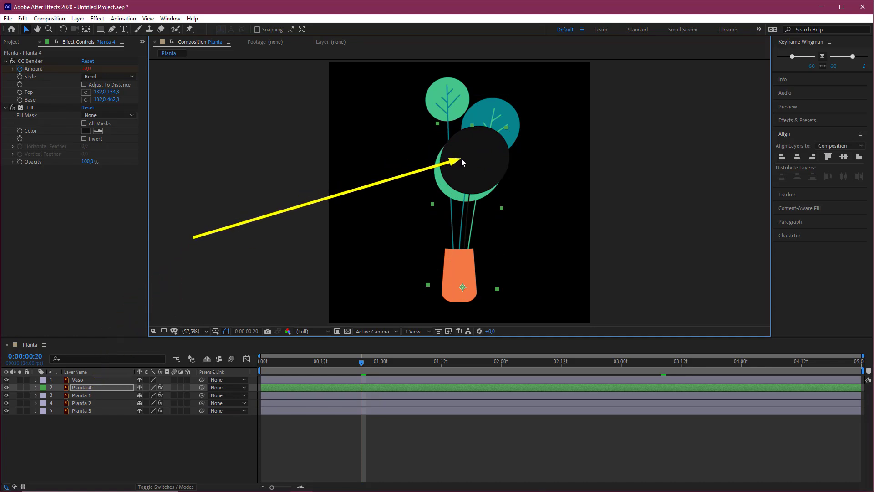
left_click_drag(96, 390, 104, 399)
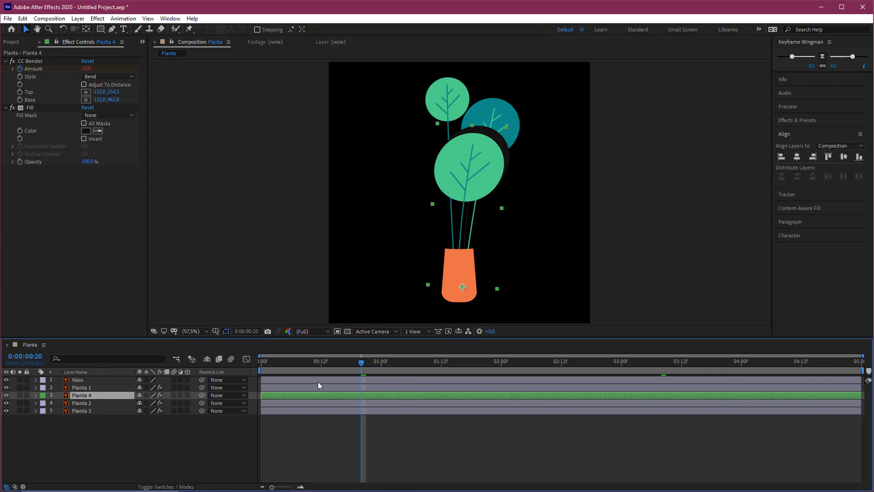
- Show the transparency grid and turn on Preserve Underlying Transparency for the Planta 4 layer
left_click(348, 332)
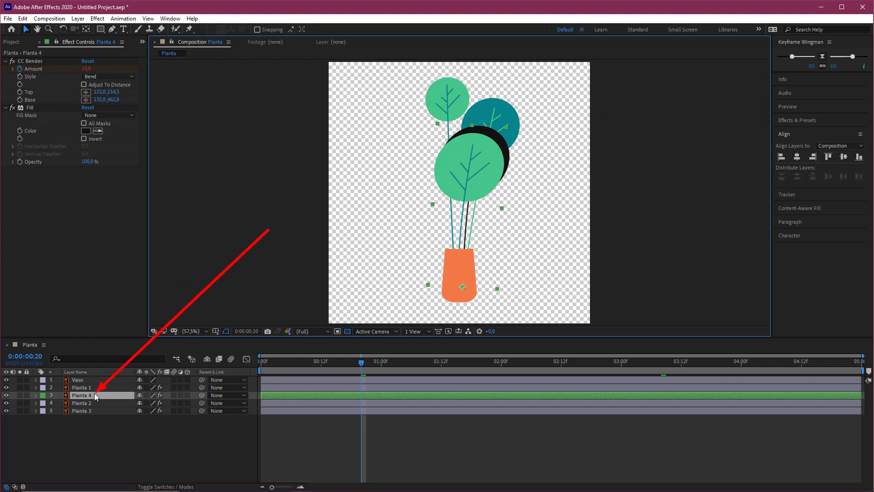
left_click(15, 487)
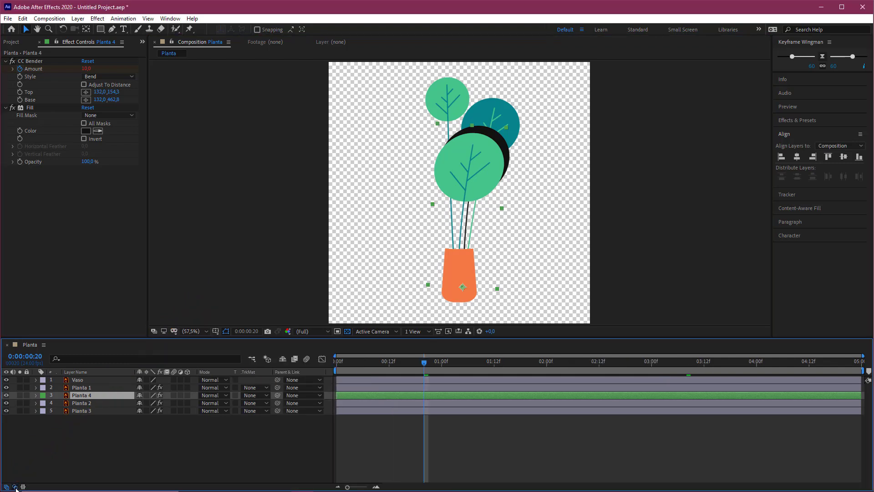
left_click(235, 395)
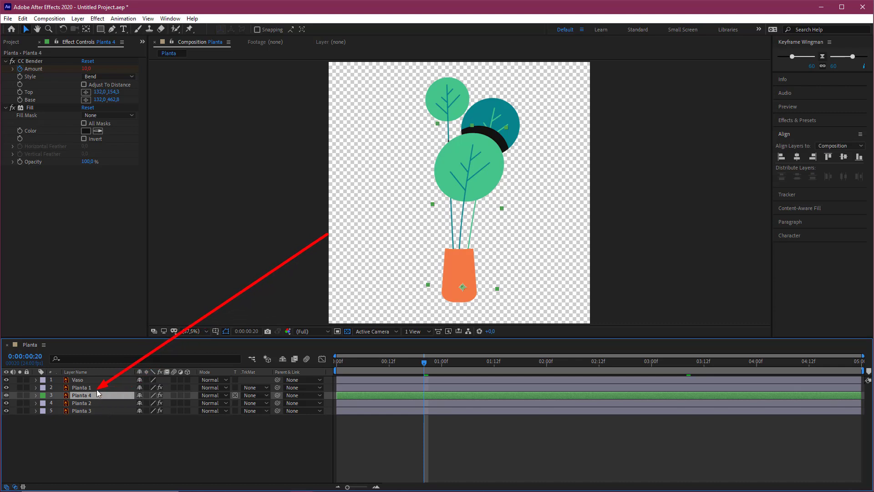
- Set the Planta 4 layer's opacity to 50%
left_click(37, 395)
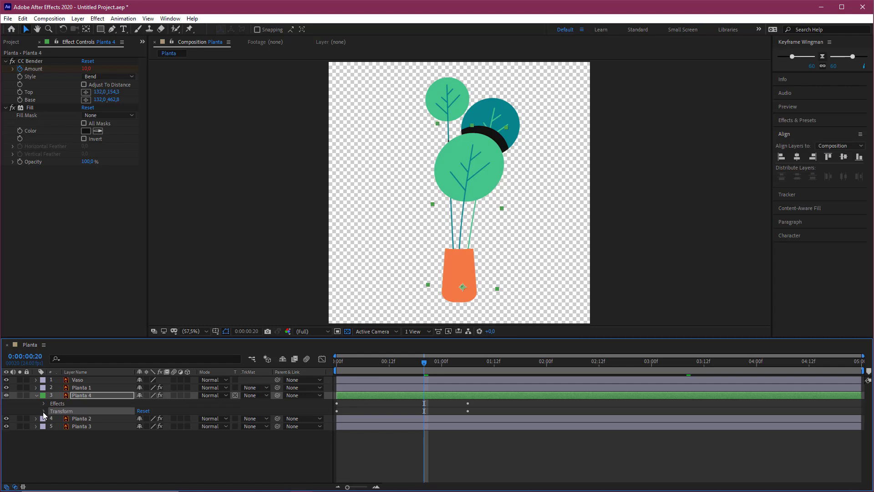
left_click(44, 411)
left_click(67, 450)
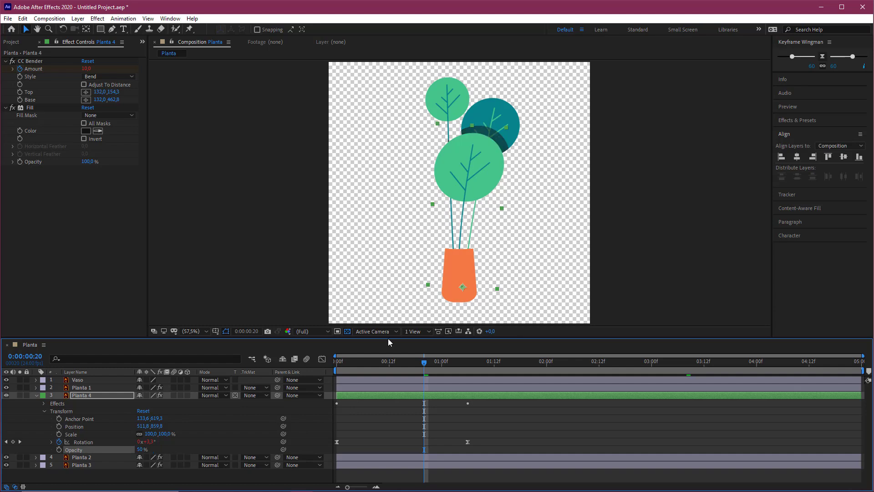
- Deselect all layers and preview the swaying plants with the new shadow from the start of the composition
key("ctrl+shift+a")
left_click(338, 362)
key("space")
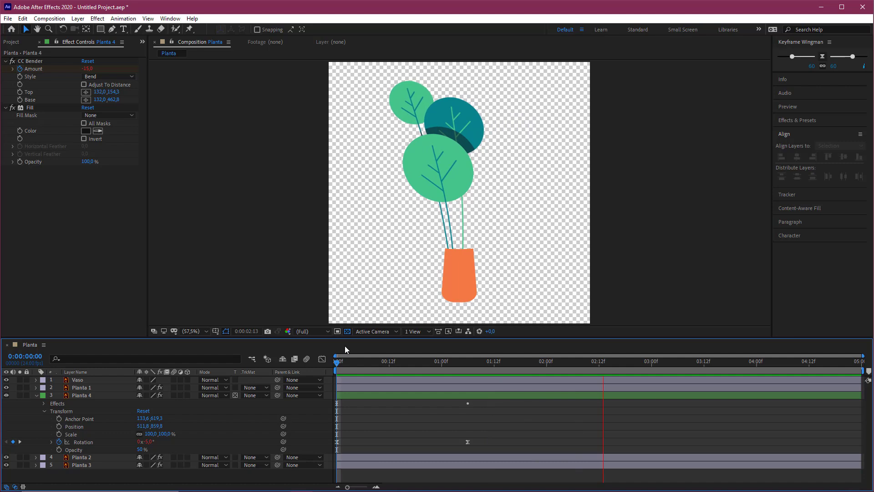
key("space")
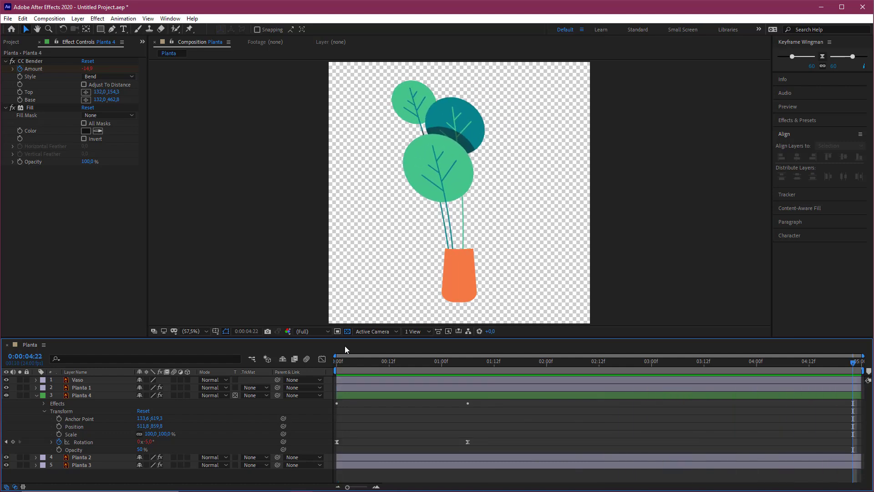
- Reveal the keyframed properties of all layers, collapse them again, and leave no layer selected
key("u")
key("u")
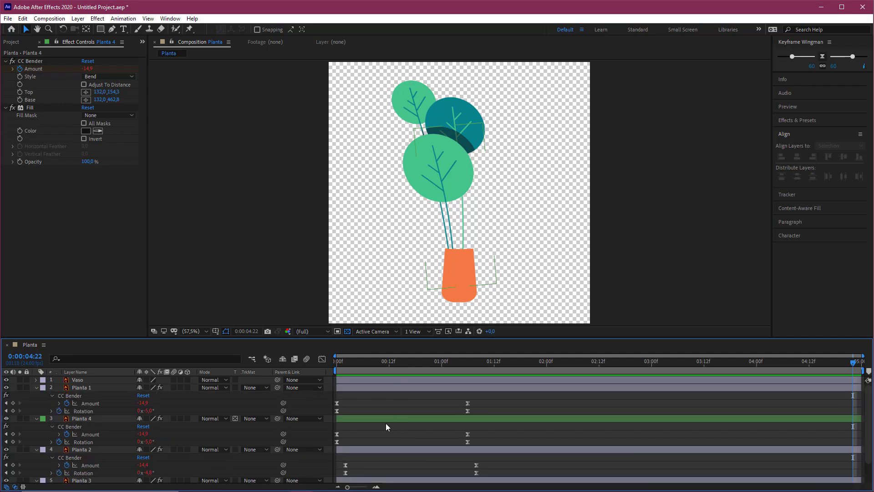
key("u")
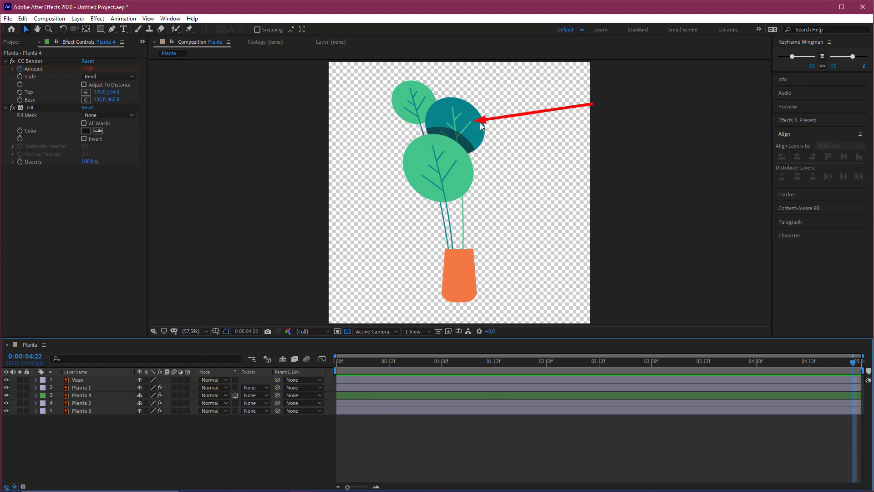
left_click(94, 403)
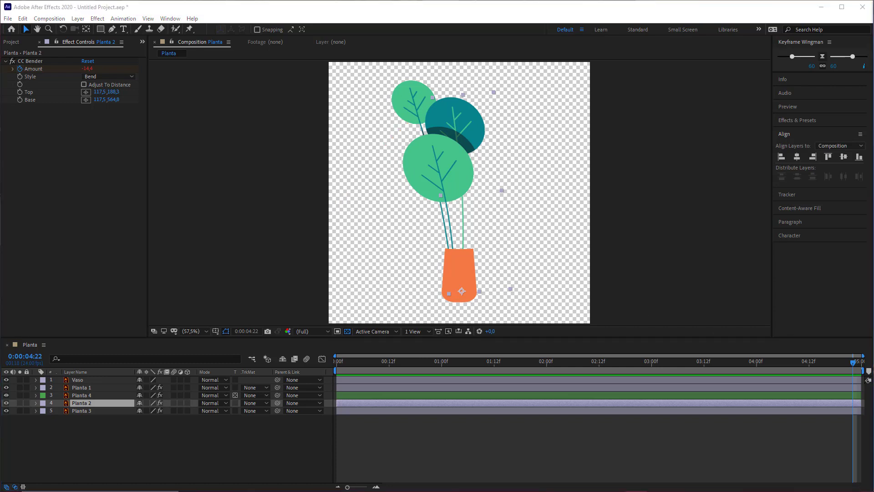
left_click(376, 449)
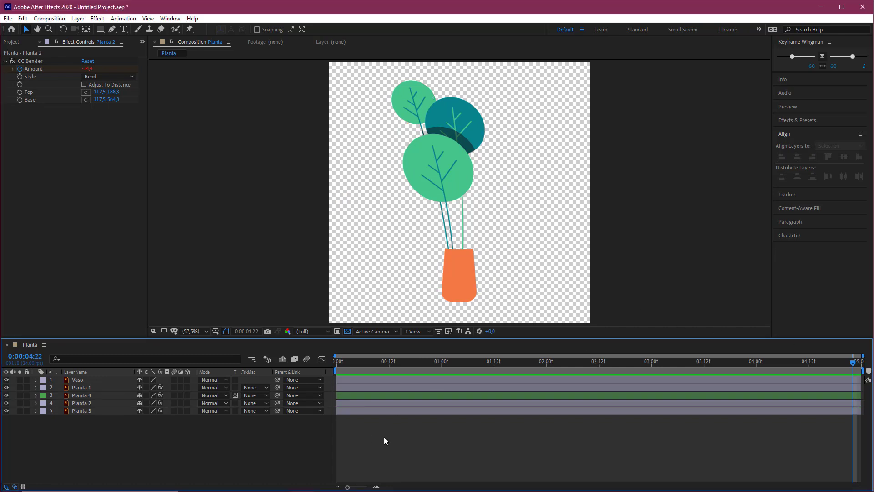